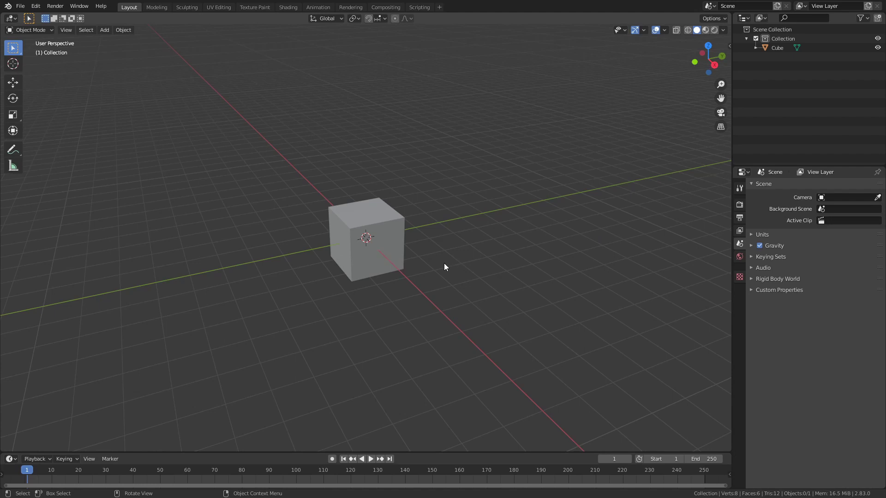
# - Orbit around the default Cube and select it to show location 0, rotation 0°, scale 1
pyautogui.moveTo(387, 300)
pyautogui.mouseDown(button='middle')
pyautogui.moveTo(391, 317)
pyautogui.moveTo(412, 304)
pyautogui.moveTo(421, 290)
pyautogui.moveTo(403, 284)
pyautogui.mouseUp(button='middle')
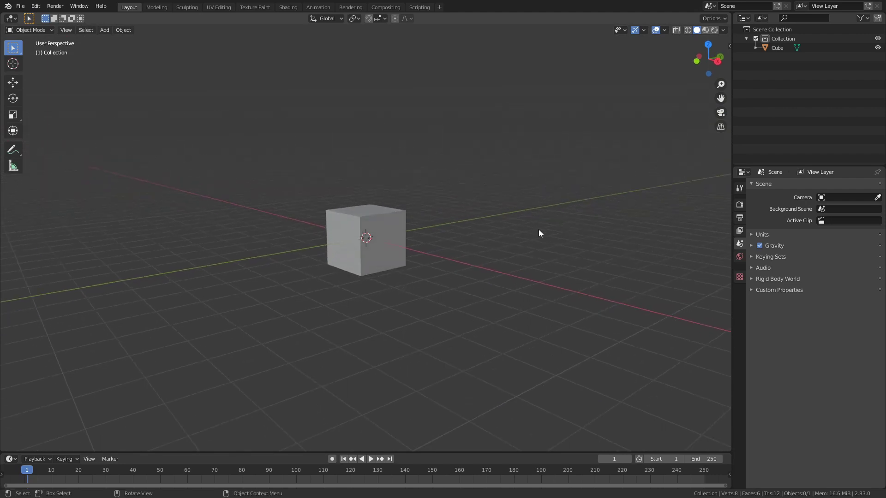
pyautogui.moveTo(542, 233); pyautogui.dragTo(512, 251, button='middle')
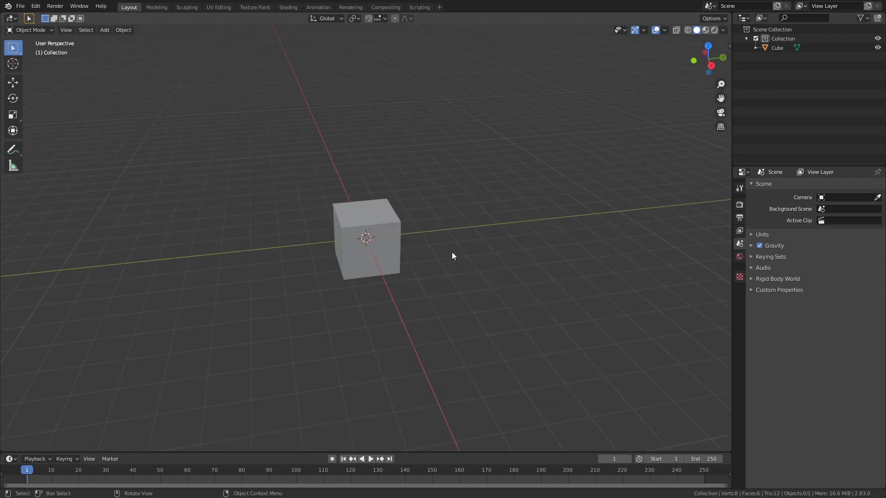
pyautogui.click(386, 225)
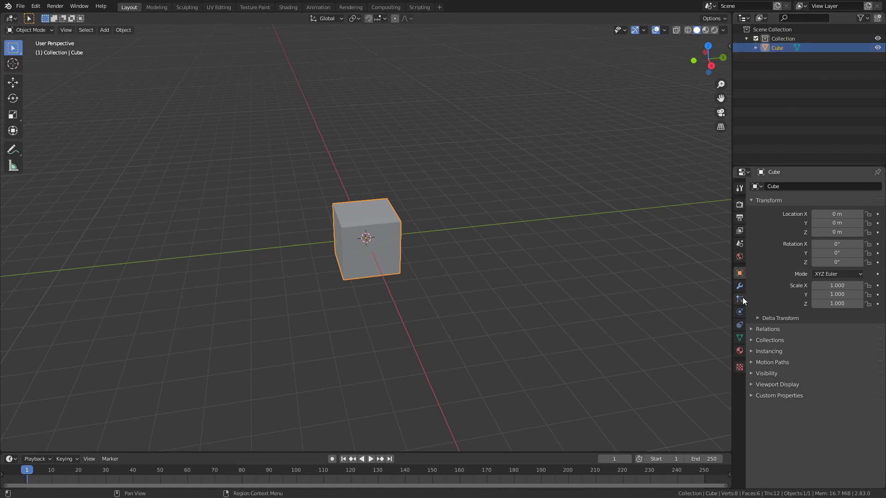
# - In Object Data properties, rename the Cube object to 'Box' and the Cube mesh to 'BoxMesh'
pyautogui.click(739, 338)
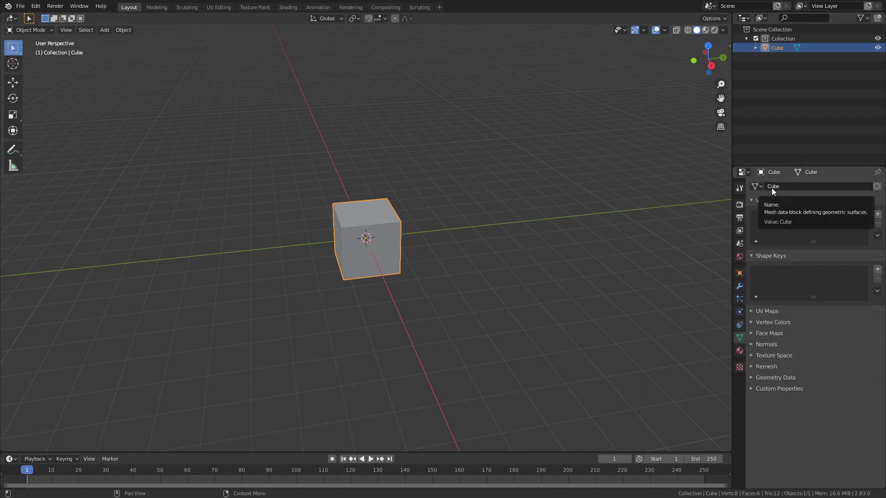
pyautogui.doubleClick(781, 46)
pyautogui.write('B')
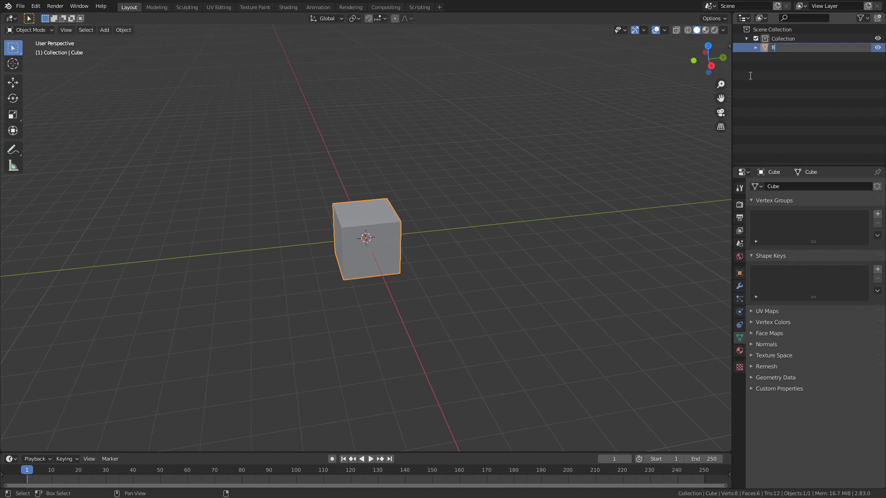
pyautogui.write('ox')
pyautogui.press('Return')
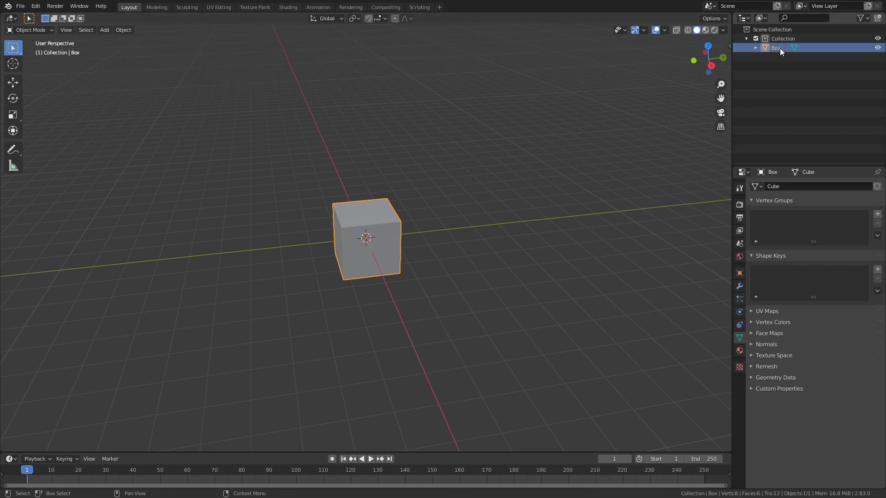
pyautogui.click(775, 187)
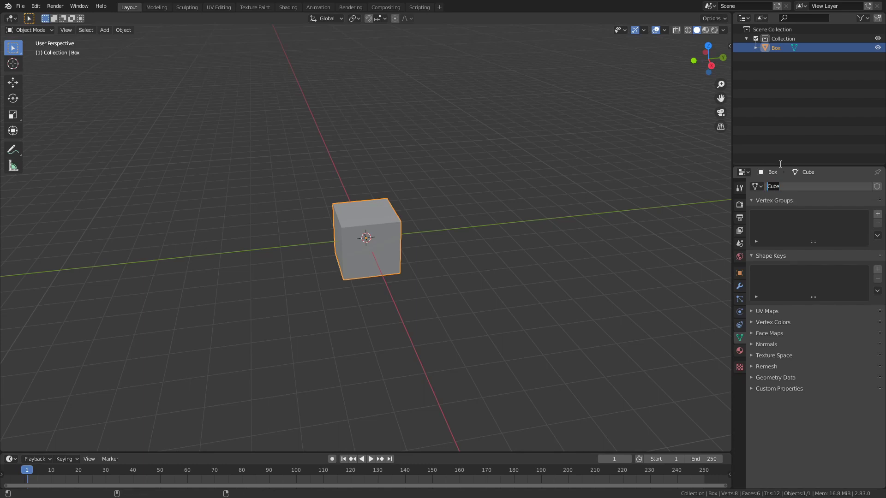
pyautogui.write('B')
pyautogui.write('oxMesh')
pyautogui.press('Return')
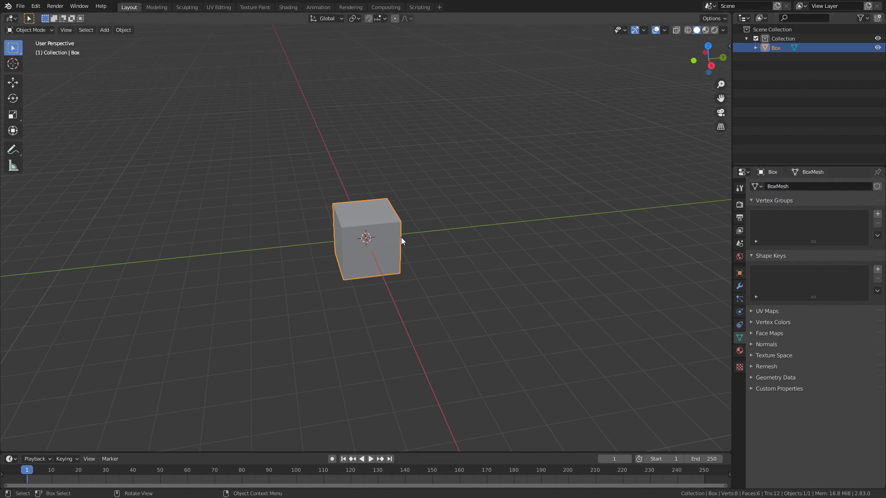
# - Make a linked duplicate of Box, Box.001, and move it to the right of Box
pyautogui.rightClick(380, 212)
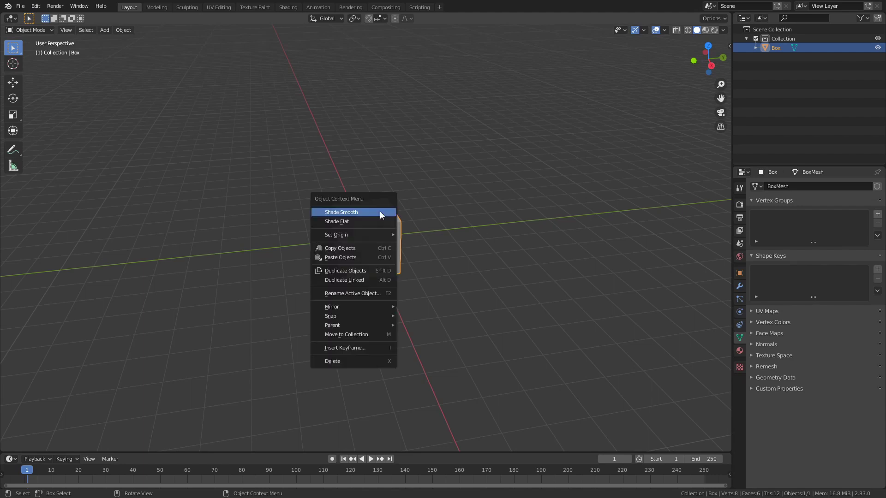
pyautogui.click(355, 278)
pyautogui.rightClick(364, 274)
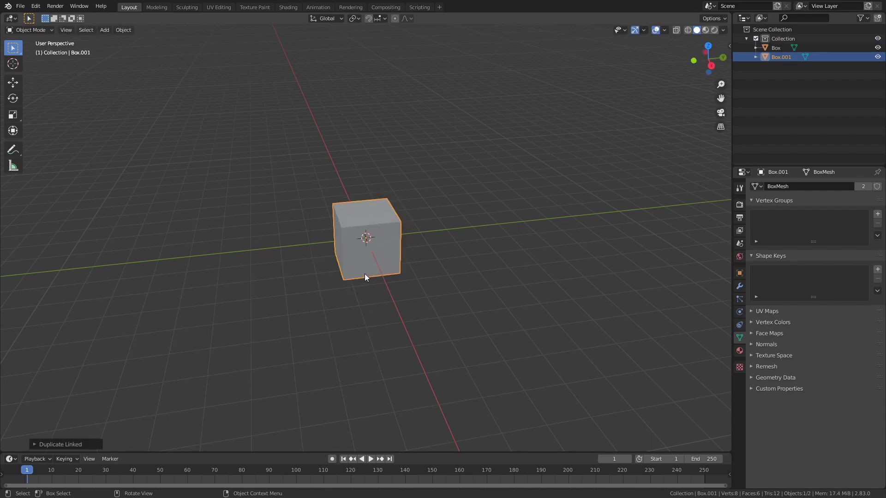
pyautogui.click(13, 83)
pyautogui.moveTo(408, 236); pyautogui.dragTo(520, 216)
pyautogui.click(519, 217)
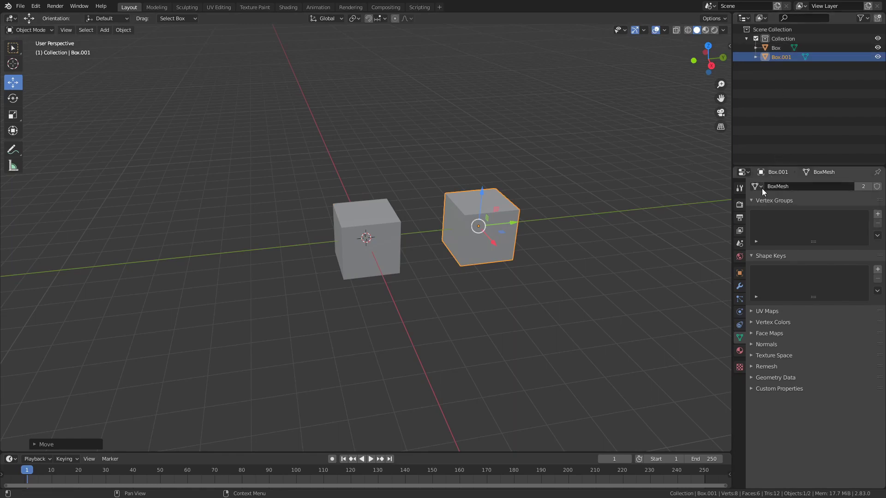
# - Check Box's mesh list to confirm BoxMesh is shared, then reselect Box.001
pyautogui.click(775, 48)
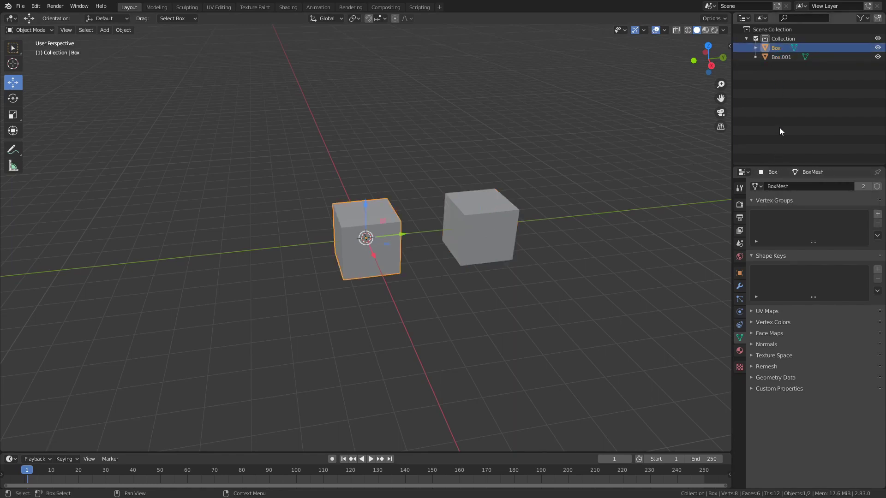
pyautogui.click(760, 187)
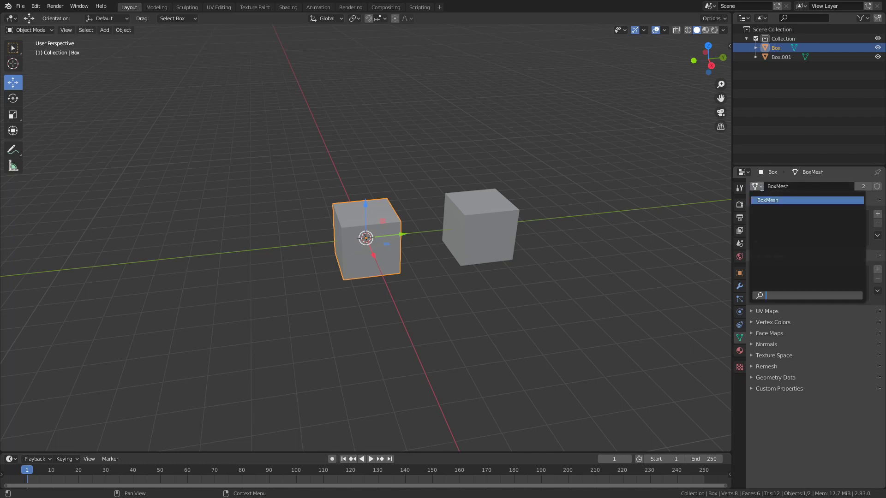
pyautogui.click(560, 128)
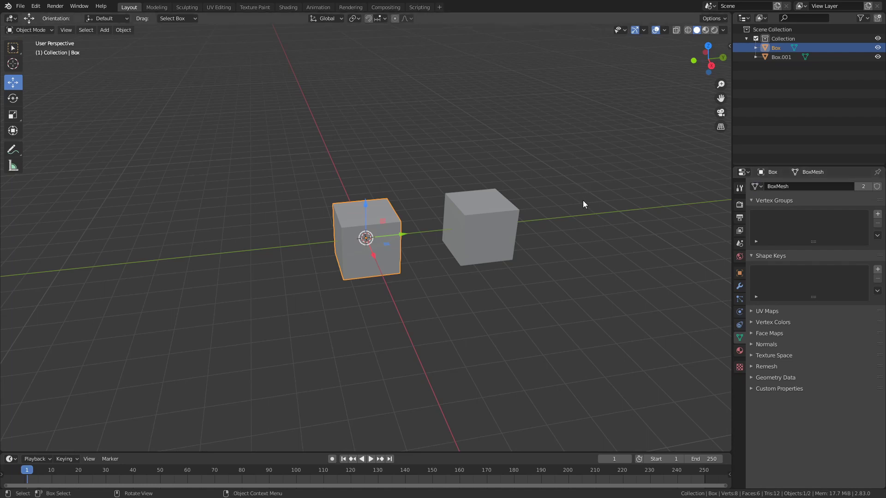
pyautogui.click(491, 222)
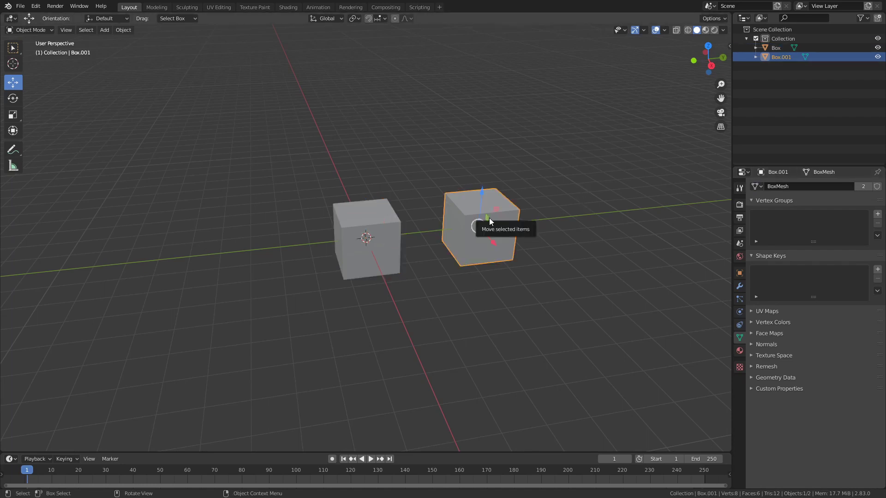
# - In Edit Mode, raise Box.001's top corner vertices upward, giving both boxes slanted tops
pyautogui.press('Tab')
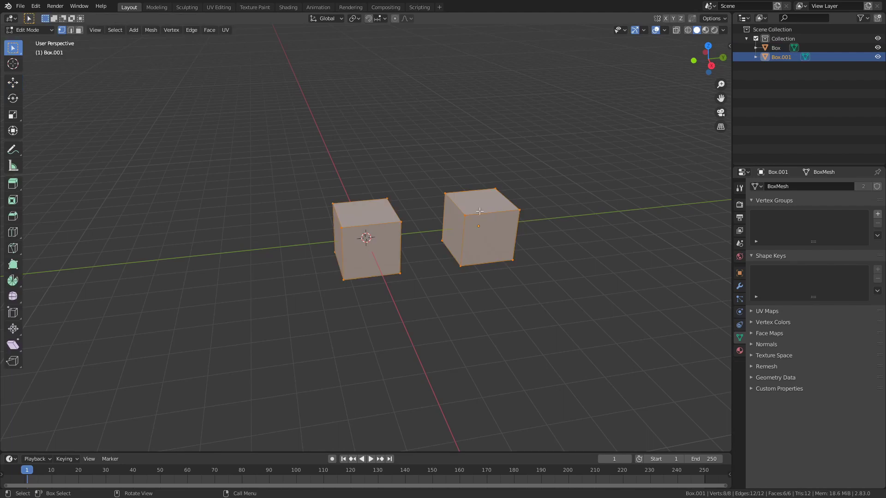
pyautogui.click(444, 197)
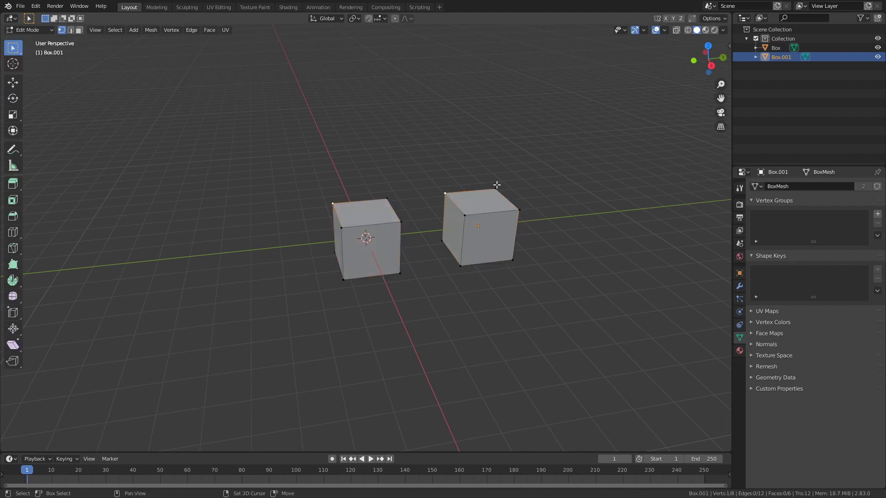
pyautogui.click(13, 82)
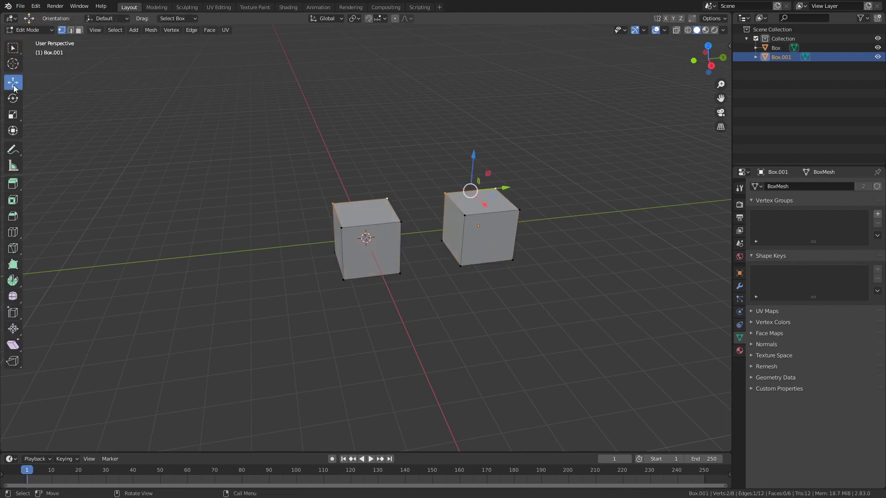
pyautogui.moveTo(474, 157); pyautogui.dragTo(476, 110)
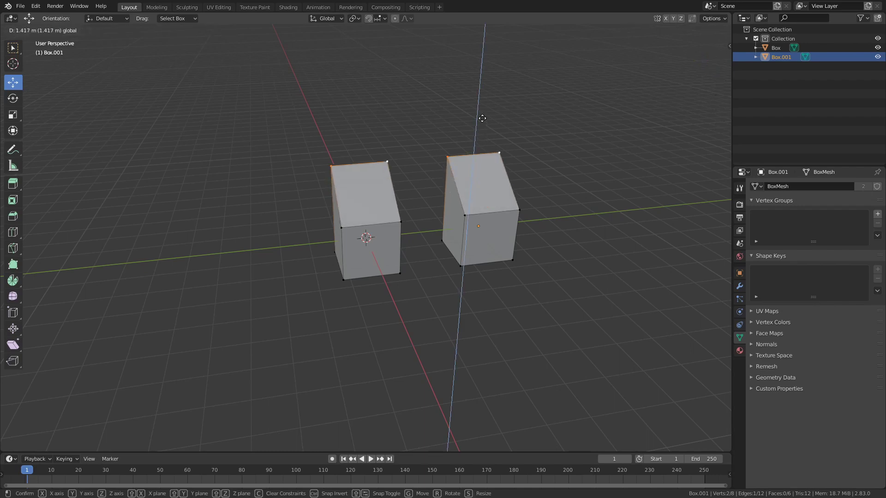
pyautogui.click(591, 146)
pyautogui.press('Tab')
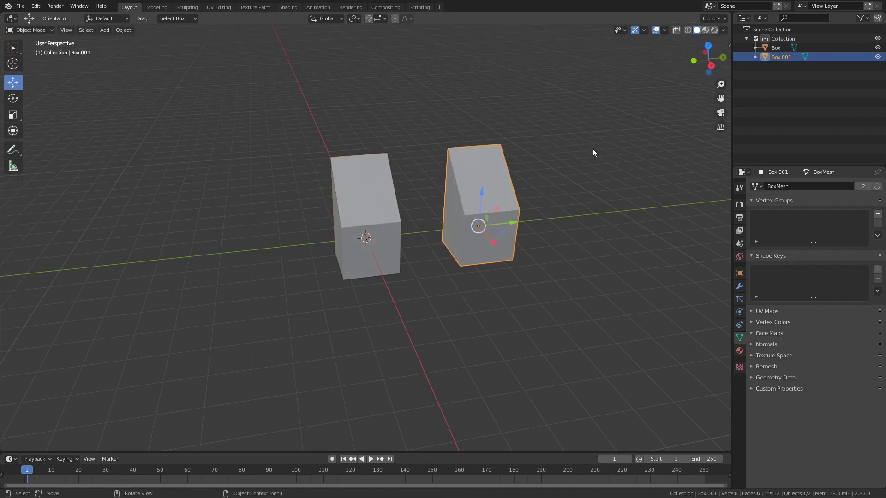
pyautogui.click(425, 168)
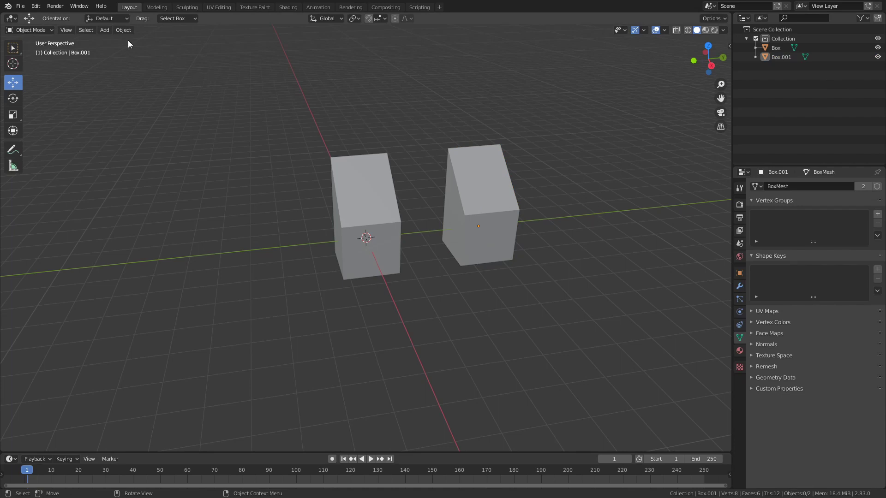
# - Add a Monkey mesh and move it left of the boxes along Y
pyautogui.click(104, 31)
pyautogui.moveTo(117, 40)
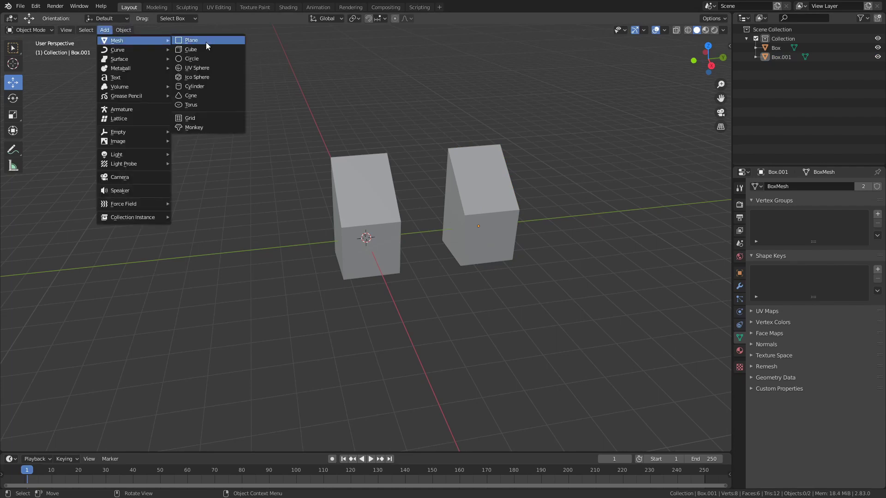
pyautogui.click(190, 127)
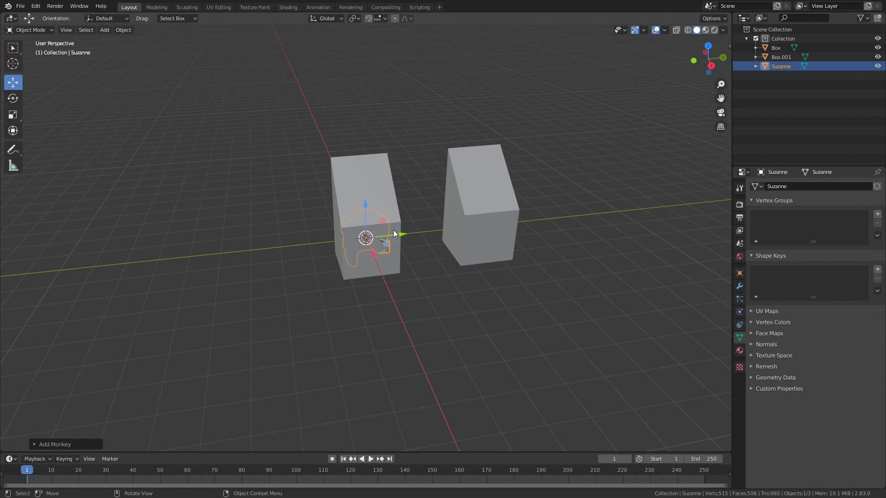
pyautogui.moveTo(393, 230); pyautogui.dragTo(264, 235)
pyautogui.moveTo(256, 275); pyautogui.dragTo(313, 281, button='middle')
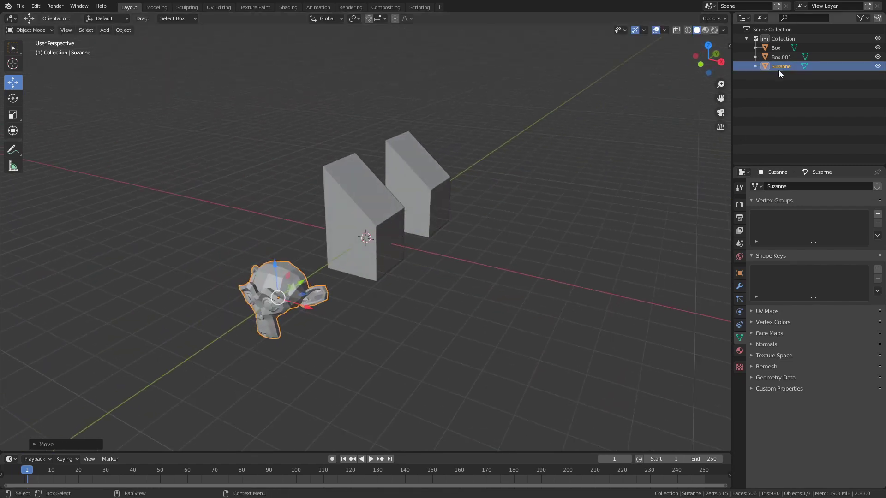
# - Rename the monkey's mesh data from Suzanne to 'Monkey' and nudge it further left
pyautogui.click(773, 189)
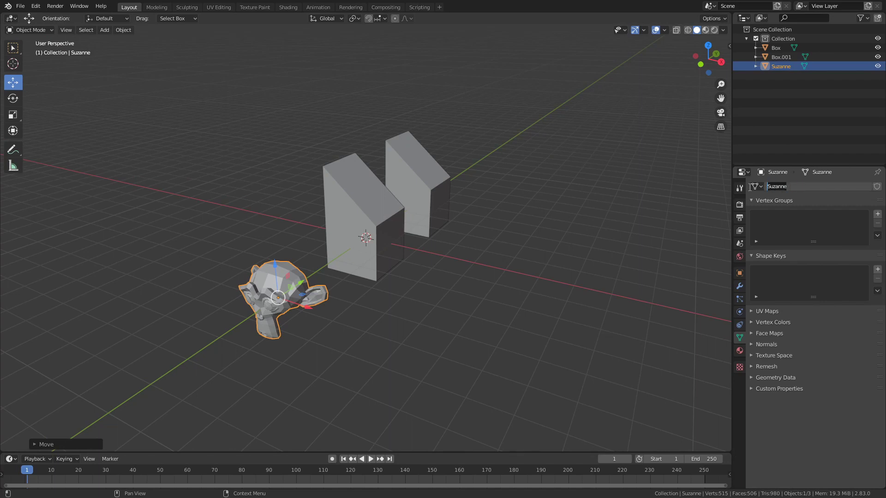
pyautogui.write('Mon')
pyautogui.write('key')
pyautogui.press('Return')
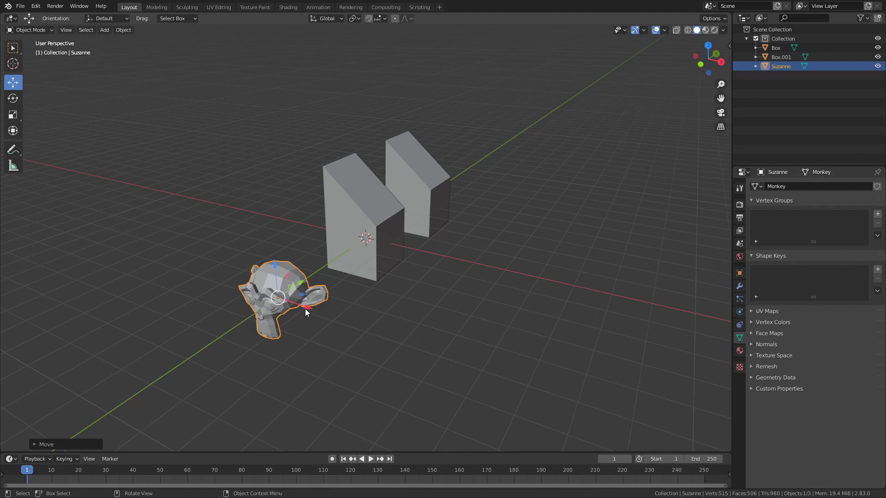
pyautogui.moveTo(305, 307); pyautogui.dragTo(264, 293)
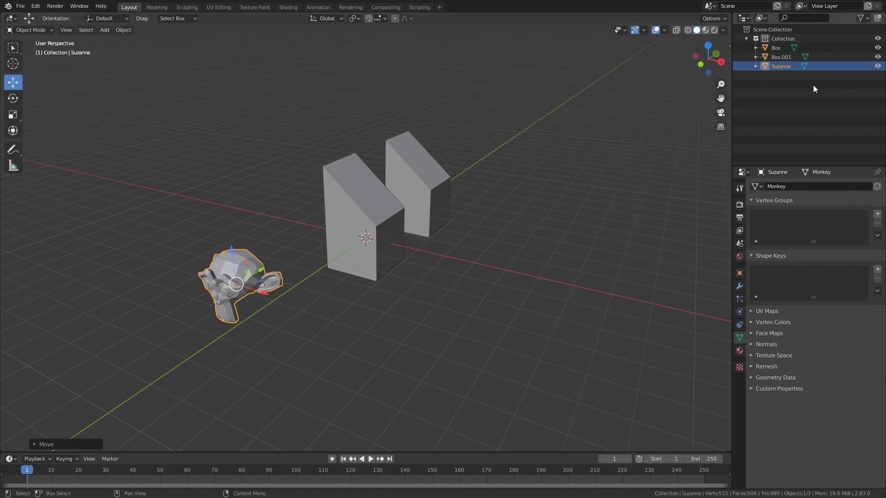
# - Swap meshes: give Suzanne the BoxMesh data and Box the Monkey data
pyautogui.click(784, 67)
pyautogui.click(758, 186)
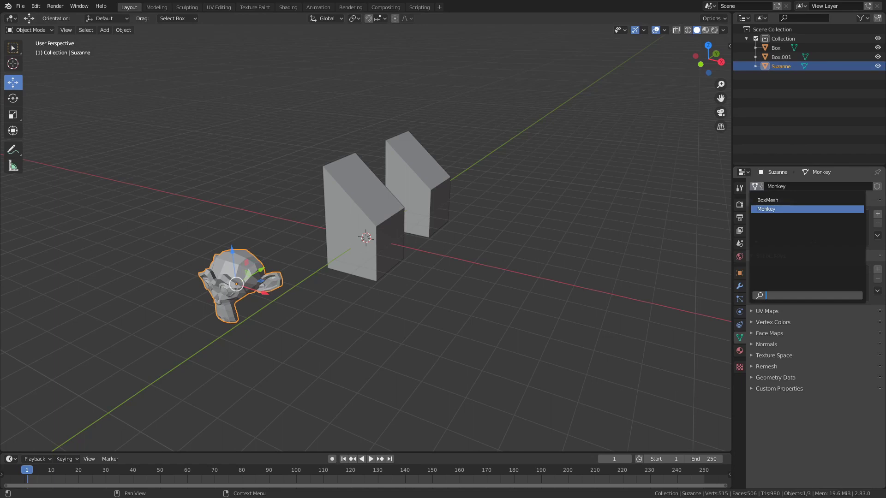
pyautogui.click(767, 200)
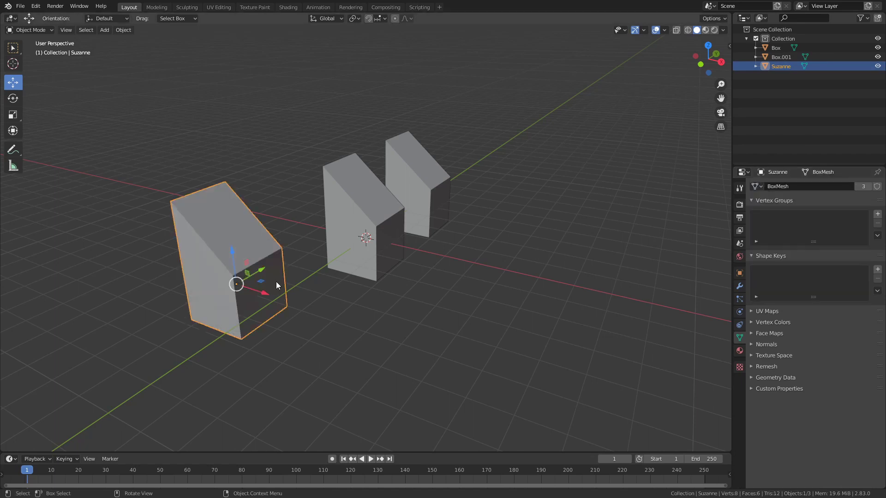
pyautogui.click(353, 214)
pyautogui.click(761, 187)
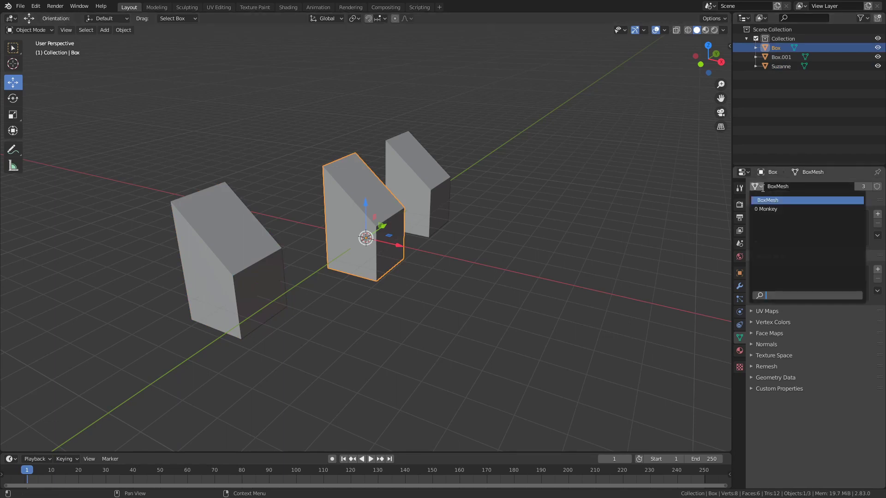
pyautogui.click(767, 210)
# - Restore Suzanne to the Monkey mesh and Box to BoxMesh, then deselect
pyautogui.click(271, 284)
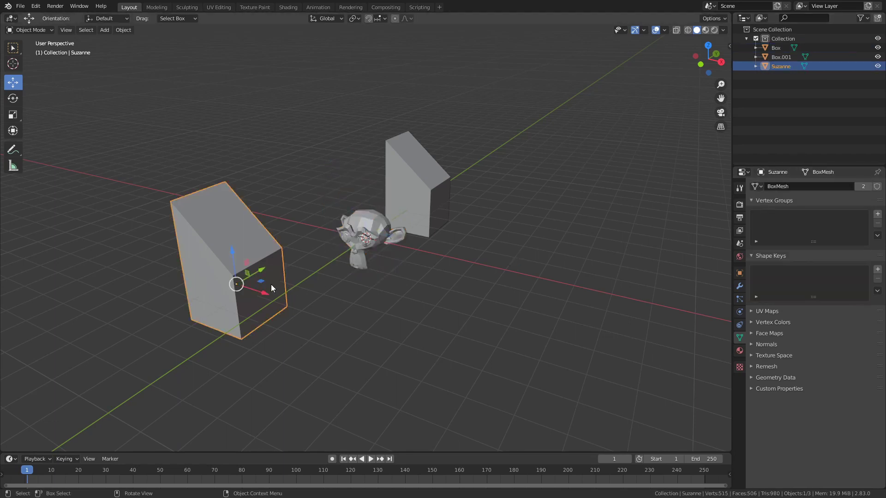
pyautogui.click(756, 187)
pyautogui.click(767, 210)
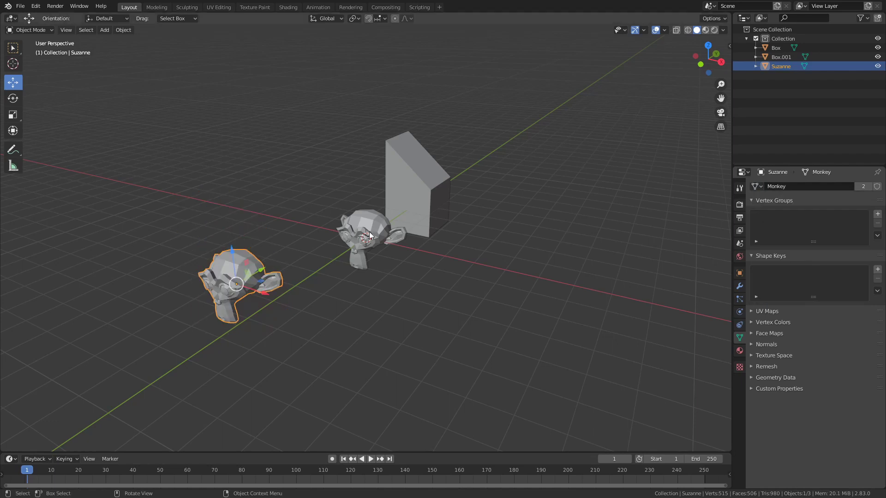
pyautogui.click(364, 233)
pyautogui.click(756, 186)
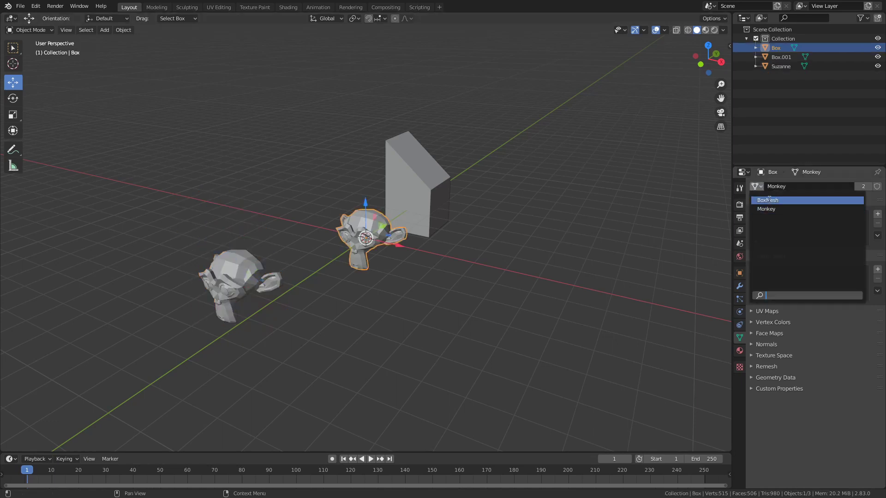
pyautogui.click(777, 202)
pyautogui.click(465, 251)
pyautogui.moveTo(524, 347)
pyautogui.mouseDown(button='middle')
pyautogui.moveTo(500, 348)
pyautogui.moveTo(513, 351)
pyautogui.mouseUp(button='middle')
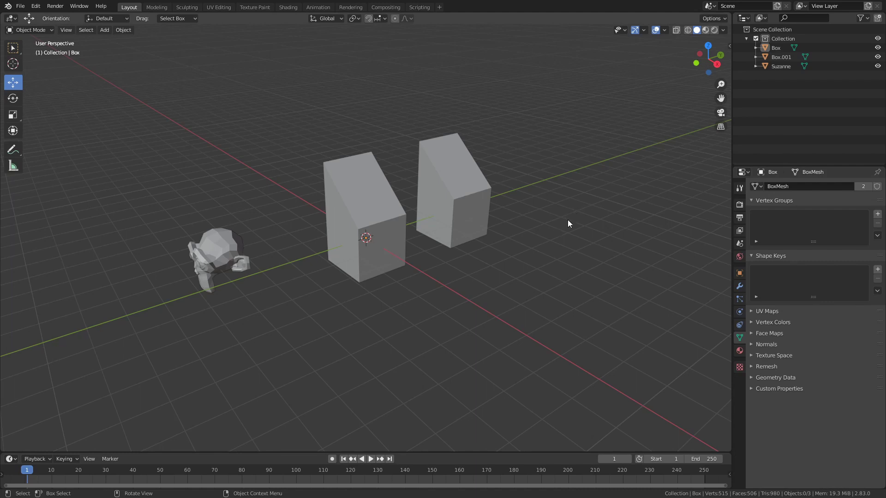
# - Create linked duplicates Suzanne.001 and Suzanne.002 of Suzanne, spacing them along the X axis
pyautogui.click(219, 257)
pyautogui.rightClick(228, 246)
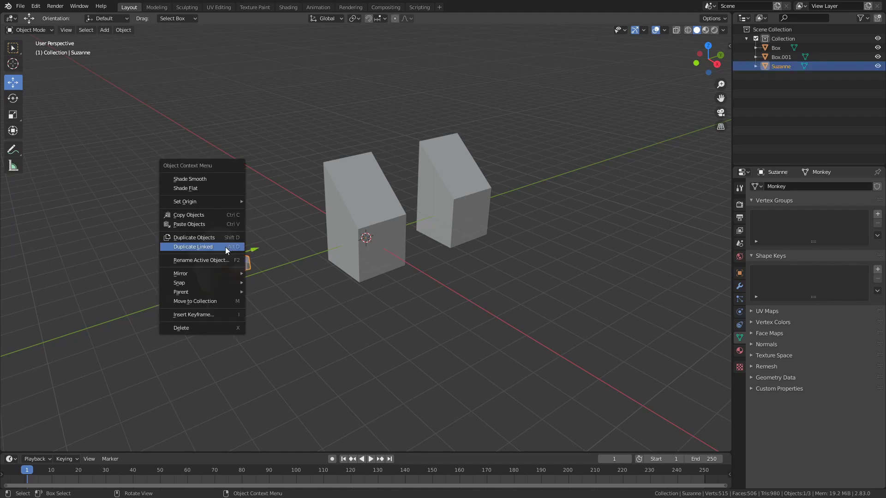
pyautogui.click(225, 248)
pyautogui.rightClick(266, 286)
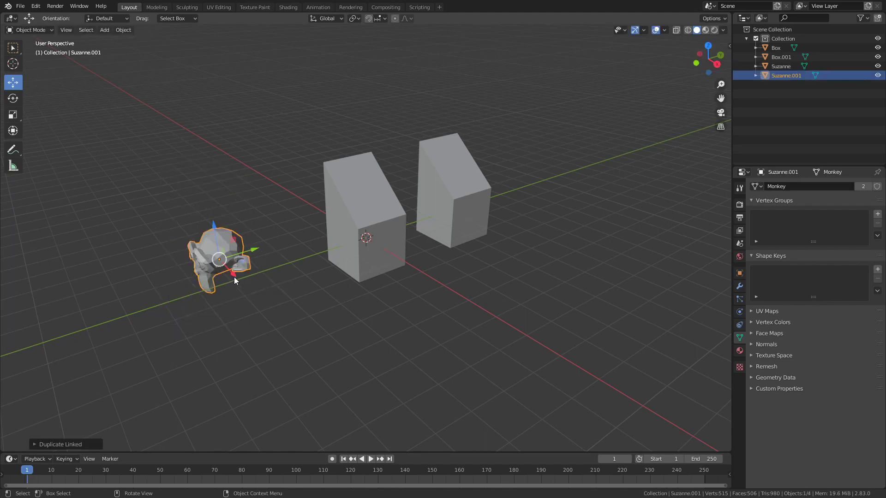
pyautogui.moveTo(234, 276); pyautogui.dragTo(336, 351)
pyautogui.rightClick(306, 325)
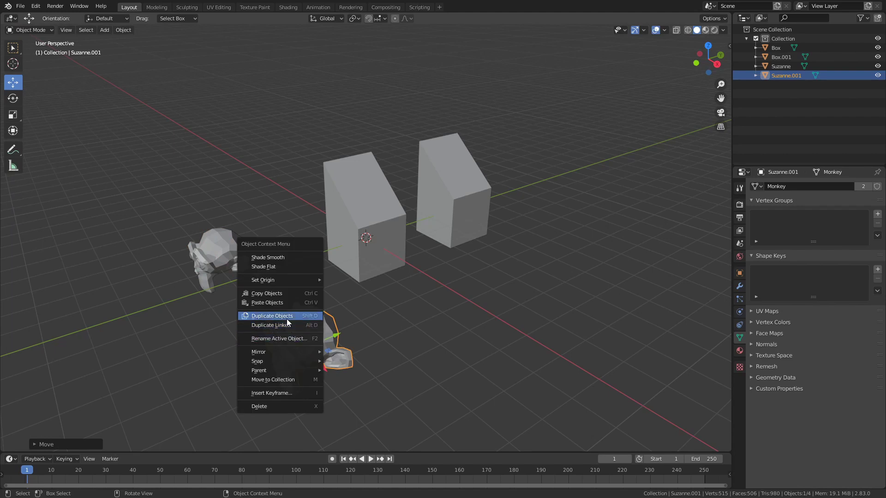
pyautogui.click(286, 325)
pyautogui.moveTo(323, 371); pyautogui.dragTo(477, 338)
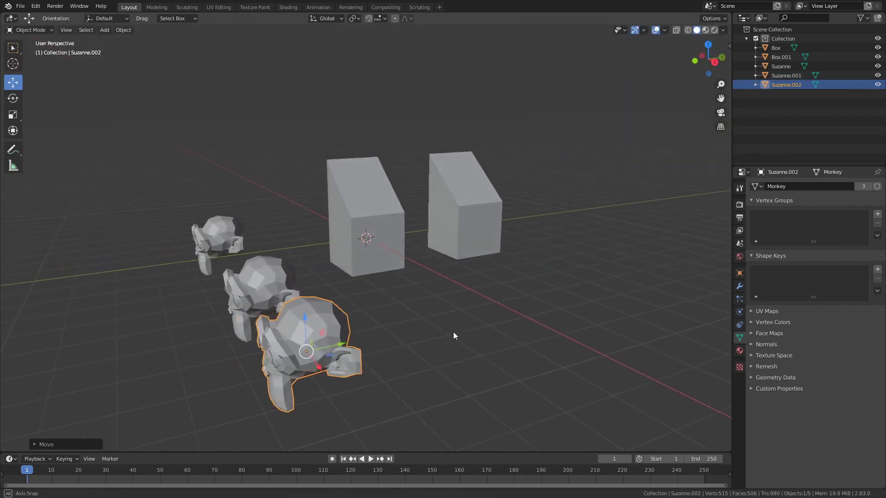
pyautogui.moveTo(477, 338)
pyautogui.mouseDown(button='middle')
pyautogui.moveTo(498, 278)
pyautogui.moveTo(455, 296)
pyautogui.moveTo(496, 280)
pyautogui.moveTo(488, 287)
pyautogui.mouseUp(button='middle')
# - Select all five objects with Suzanne.002 active and Make Links > Object Data to the Monkey mesh
pyautogui.click(226, 225)
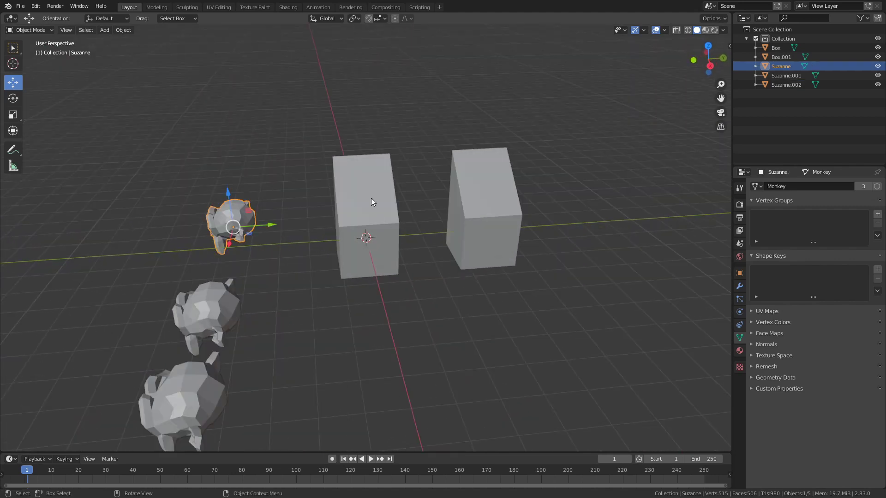
pyautogui.click(374, 198)
pyautogui.keyDown('shift'); pyautogui.click(484, 202); pyautogui.keyUp('shift')
pyautogui.keyDown('shift'); pyautogui.click(237, 213); pyautogui.keyUp('shift')
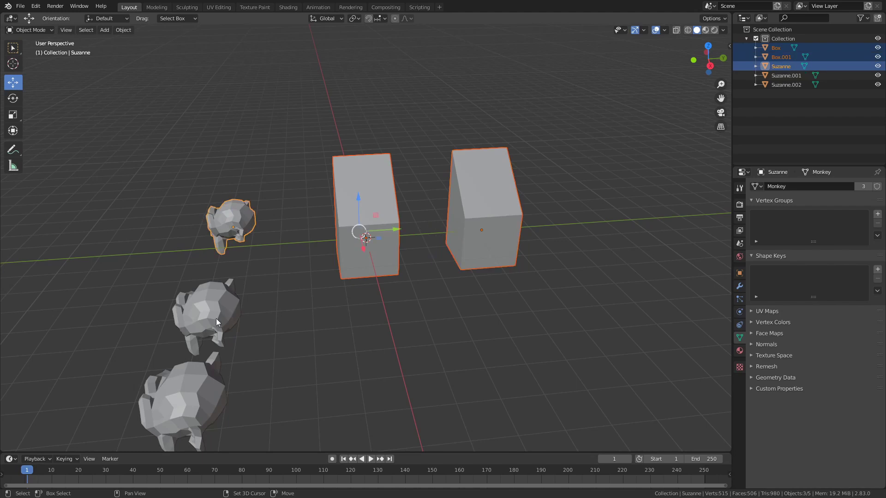
pyautogui.keyDown('shift'); pyautogui.click(216, 318); pyautogui.keyUp('shift')
pyautogui.keyDown('shift'); pyautogui.click(190, 384); pyautogui.keyUp('shift')
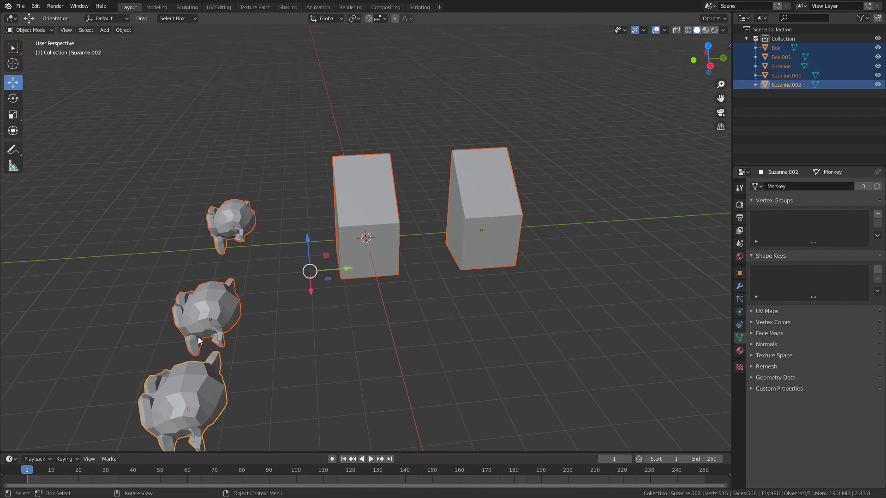
pyautogui.moveTo(280, 393); pyautogui.dragTo(321, 374, button='middle')
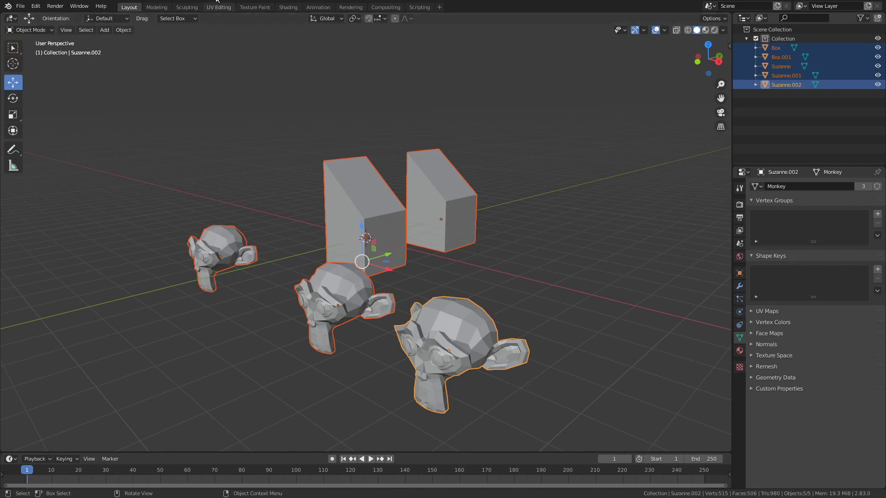
pyautogui.click(122, 31)
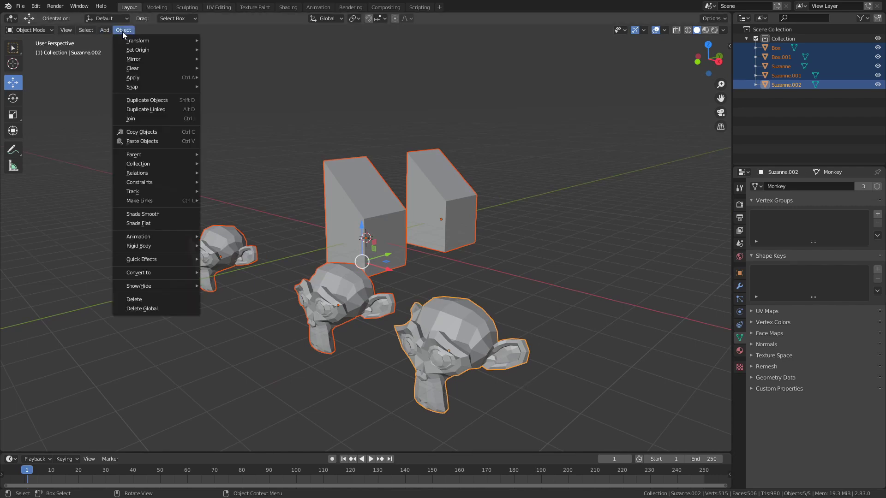
pyautogui.moveTo(139, 200)
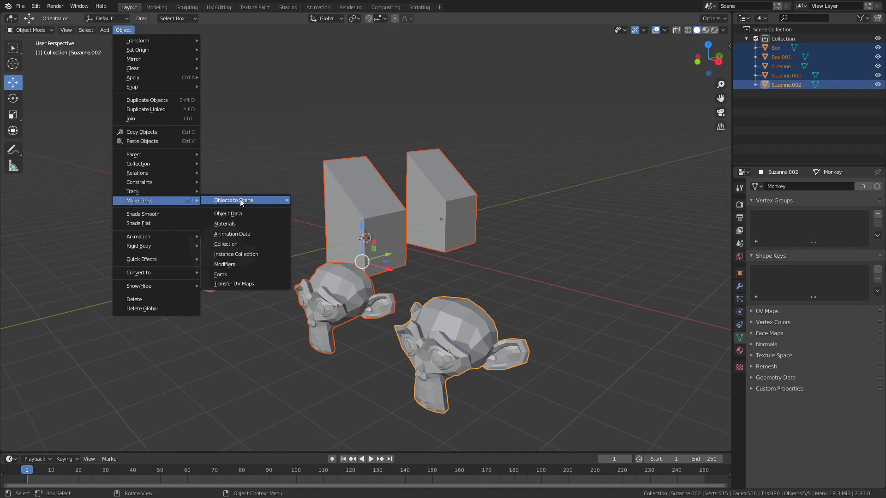
pyautogui.click(232, 215)
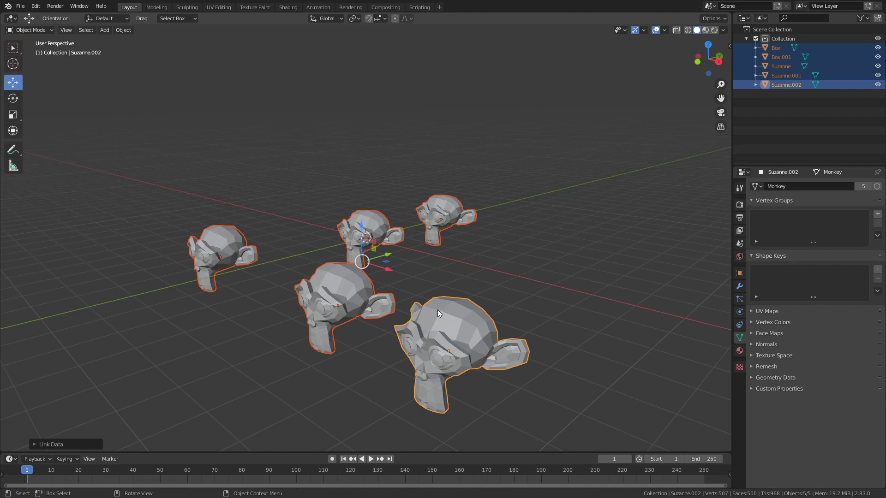
# - Switch Suzanne.002's mesh data to BoxMesh
pyautogui.click(469, 330)
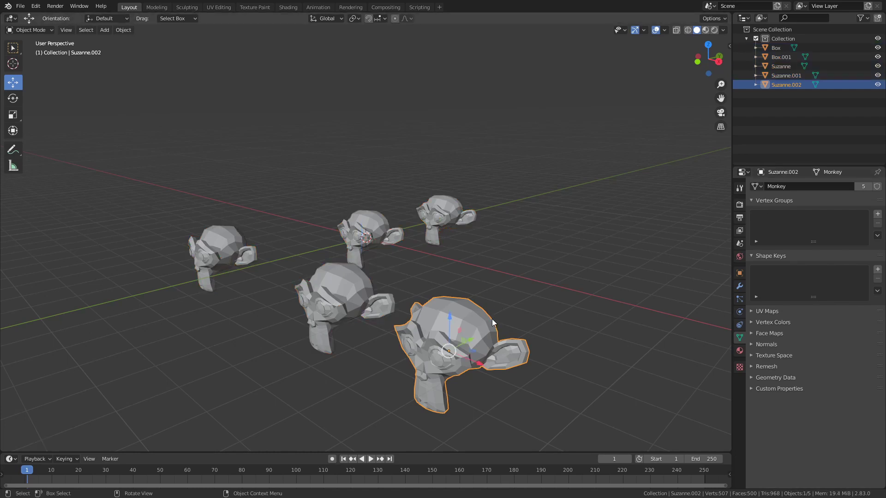
pyautogui.click(764, 185)
pyautogui.click(784, 209)
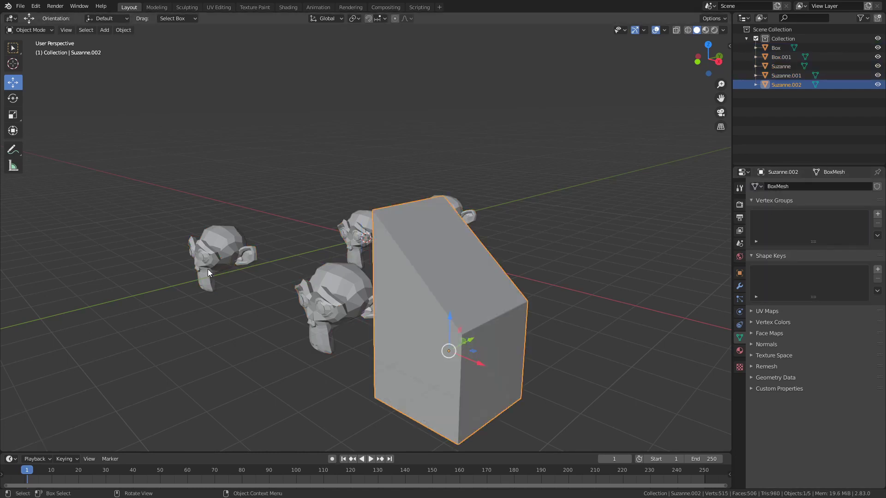
pyautogui.moveTo(302, 256); pyautogui.dragTo(329, 216, button='middle')
# - Select the others with Suzanne.002 active, link Object Data to BoxMesh, then deselect all
pyautogui.click(299, 184)
pyautogui.keyDown('shift'); pyautogui.click(413, 338); pyautogui.keyUp('shift')
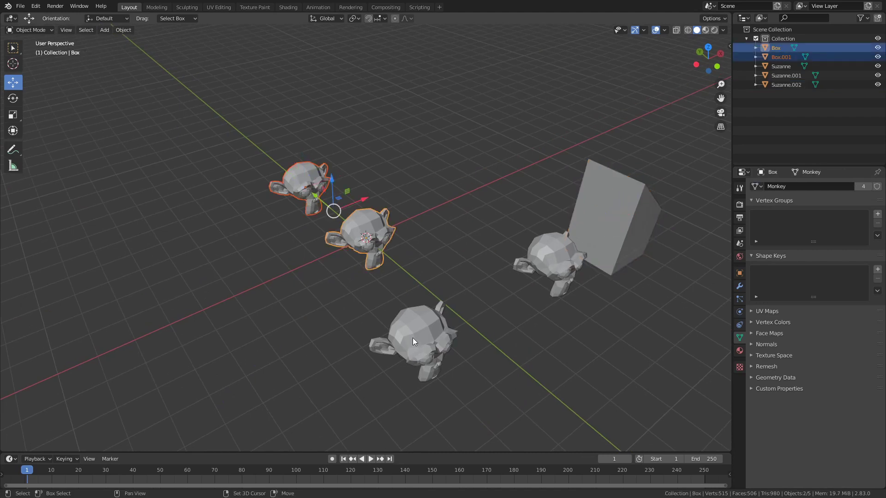
pyautogui.keyDown('shift'); pyautogui.click(369, 231); pyautogui.keyUp('shift')
pyautogui.keyDown('shift'); pyautogui.click(540, 268); pyautogui.keyUp('shift')
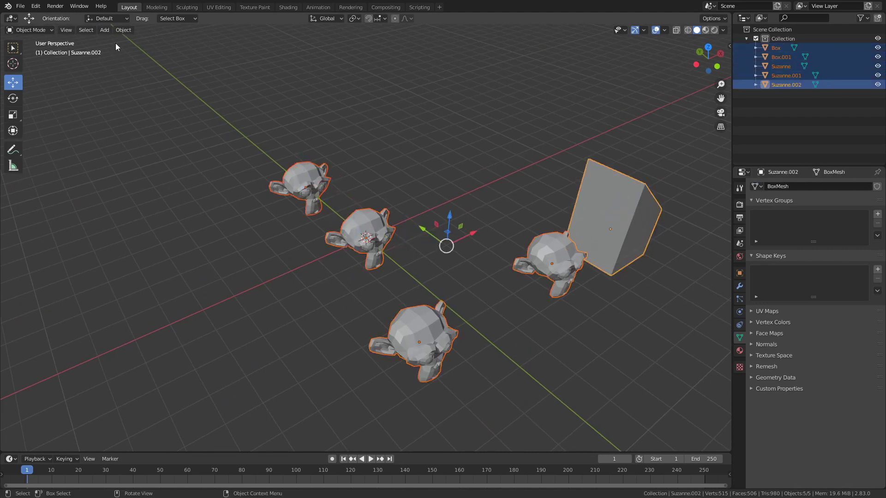
pyautogui.click(123, 31)
pyautogui.moveTo(140, 200)
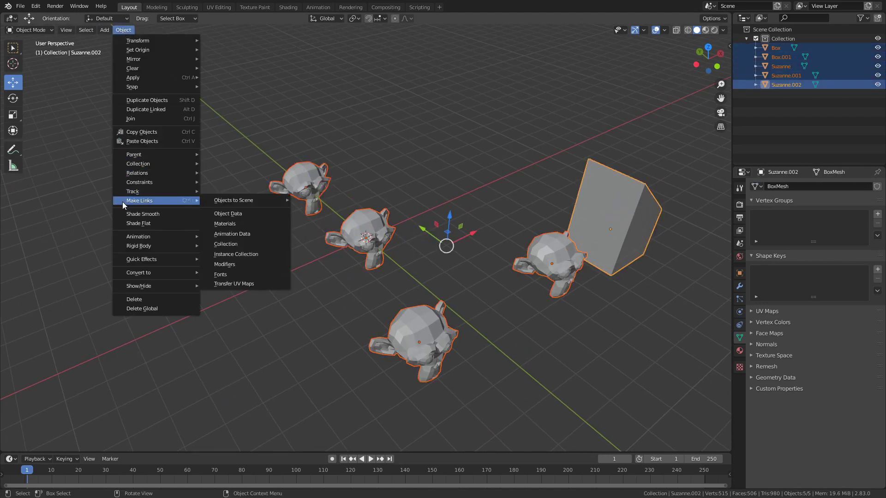
pyautogui.click(244, 214)
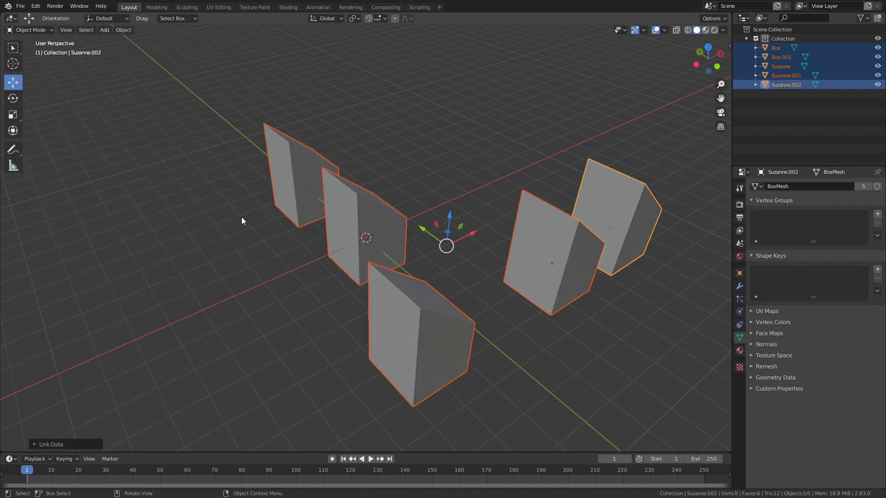
pyautogui.hotkey('alt', 'a')
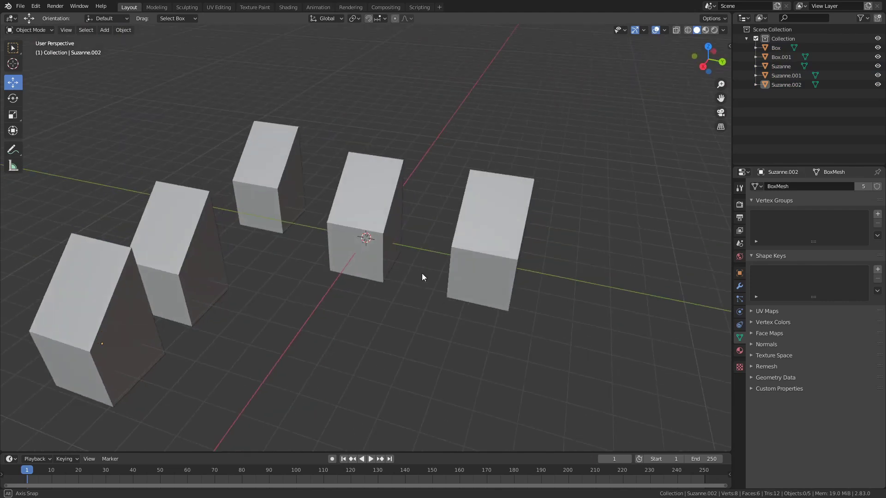
# - Duplicate Box.001 as an independent copy, Box.002, and move it right along X
pyautogui.moveTo(590, 282); pyautogui.dragTo(426, 253, button='middle')
pyautogui.click(507, 197)
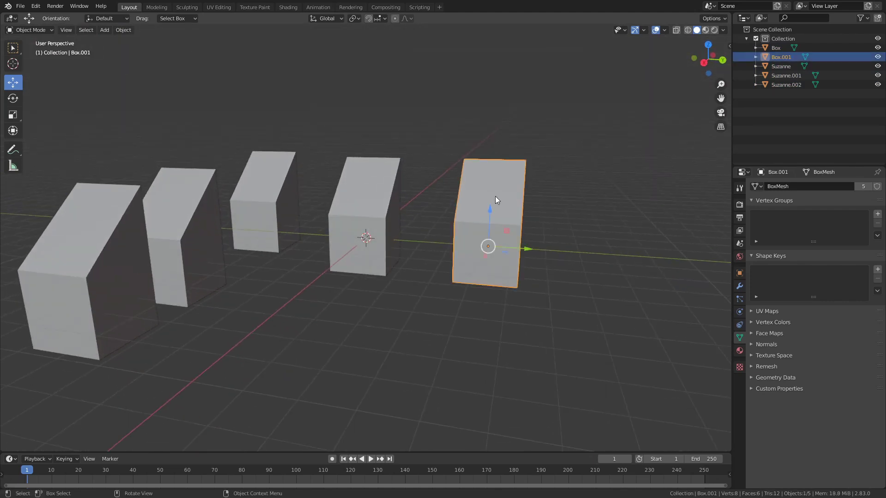
pyautogui.rightClick(508, 189)
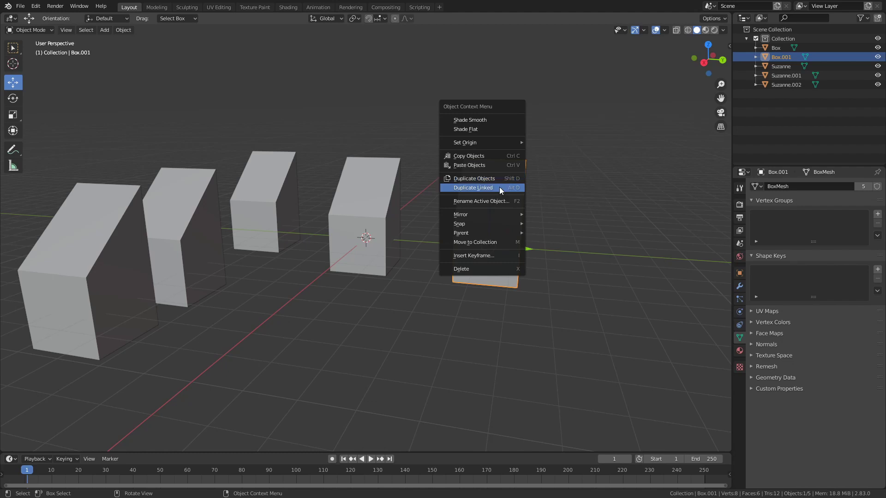
pyautogui.click(499, 180)
pyautogui.rightClick(500, 181)
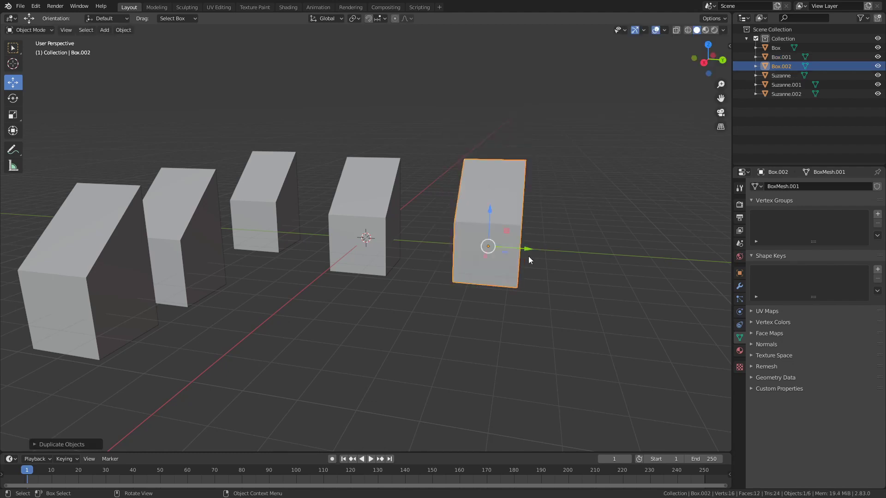
pyautogui.moveTo(528, 257); pyautogui.dragTo(628, 263)
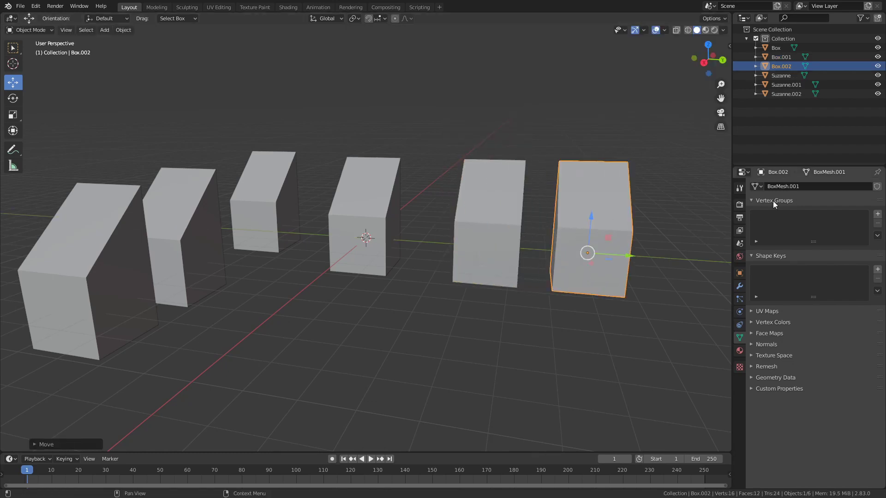
# - Compare Box.001 and Box.002's meshes, showing Box.002 uses its own BoxMesh.001
pyautogui.click(483, 221)
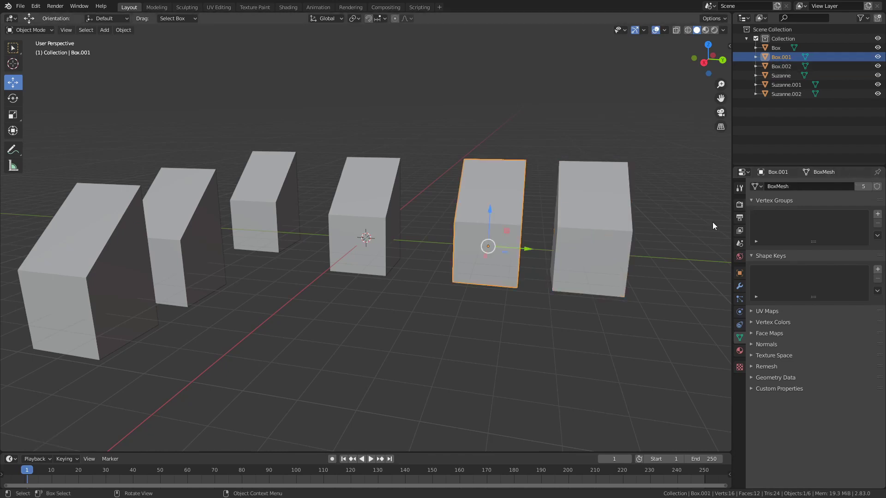
pyautogui.click(595, 239)
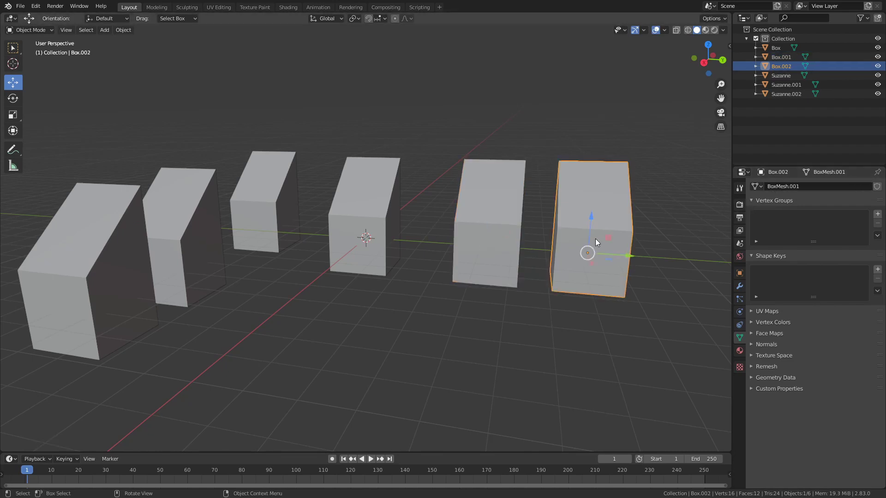
pyautogui.click(760, 186)
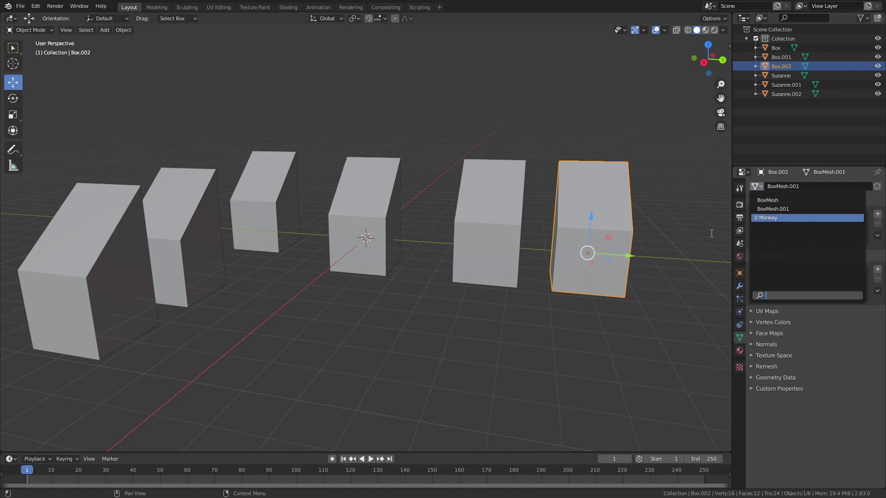
# - Select the three Suzanne objects and set the active one's mesh to Monkey
pyautogui.click(784, 83)
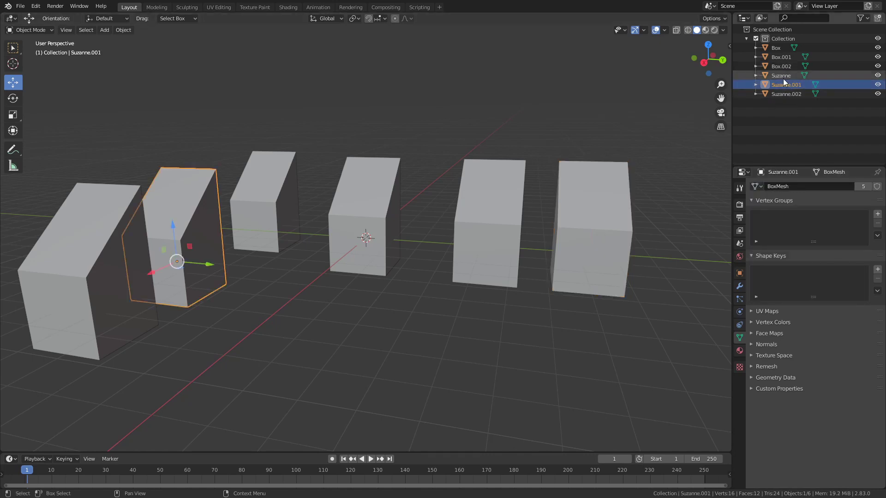
pyautogui.keyDown('shift'); pyautogui.click(784, 95); pyautogui.keyUp('shift')
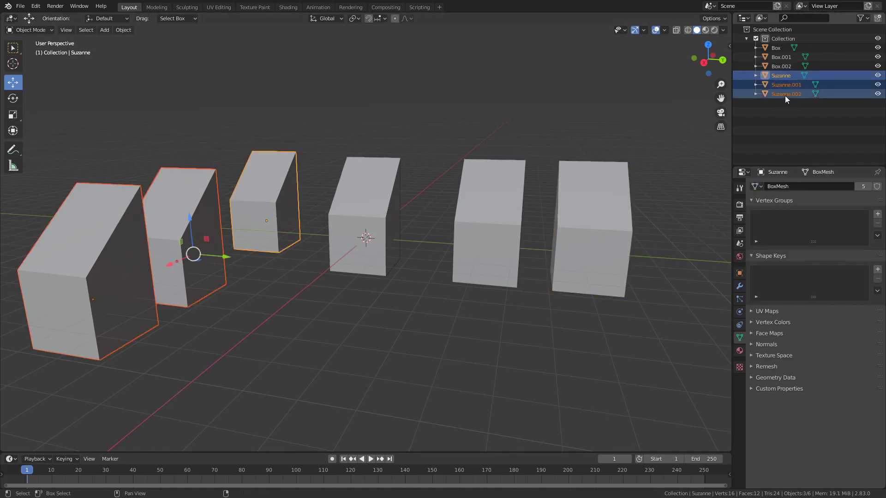
pyautogui.click(755, 186)
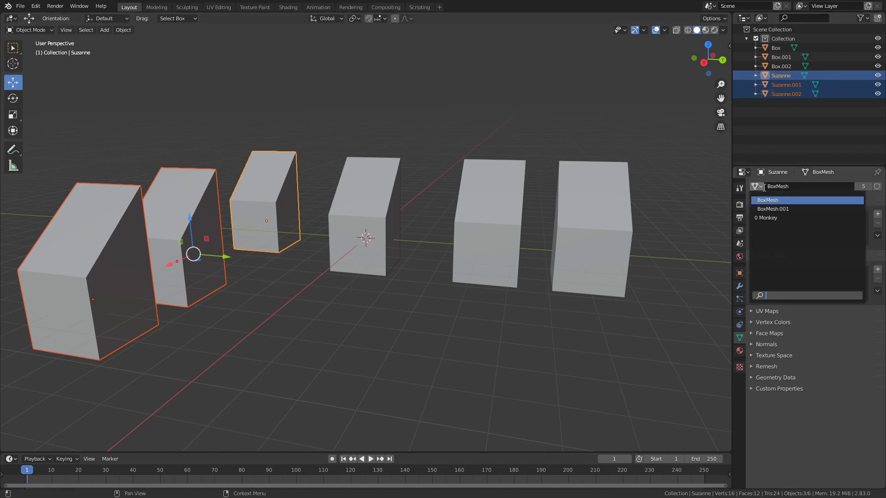
pyautogui.click(767, 218)
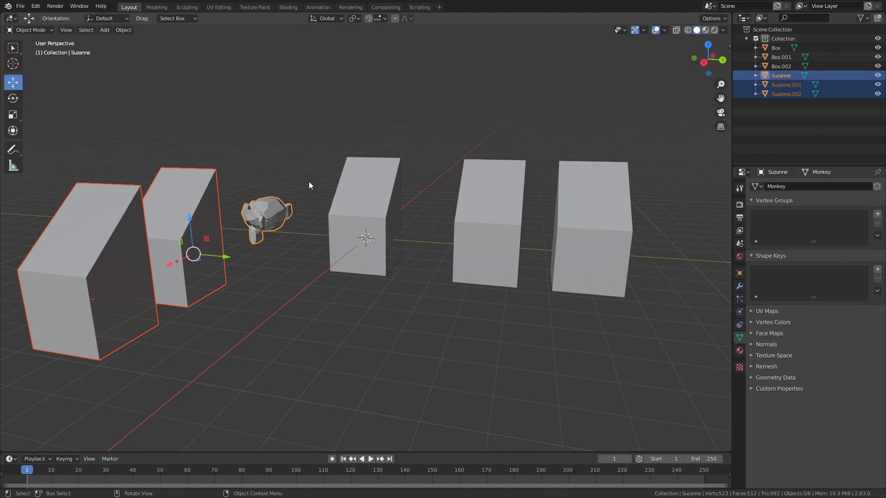
# - Link the selection's Object Data to Monkey, then select the front Box showing BoxMesh with 2 users
pyautogui.click(123, 31)
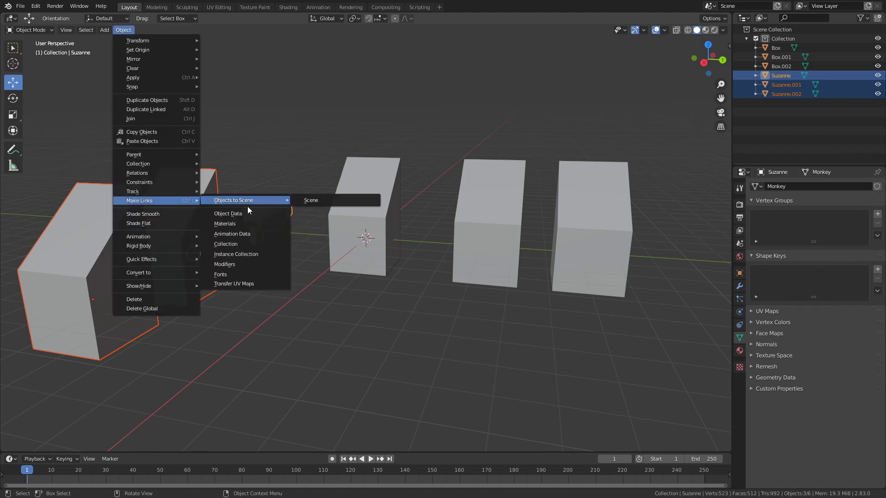
pyautogui.click(244, 212)
pyautogui.click(296, 121)
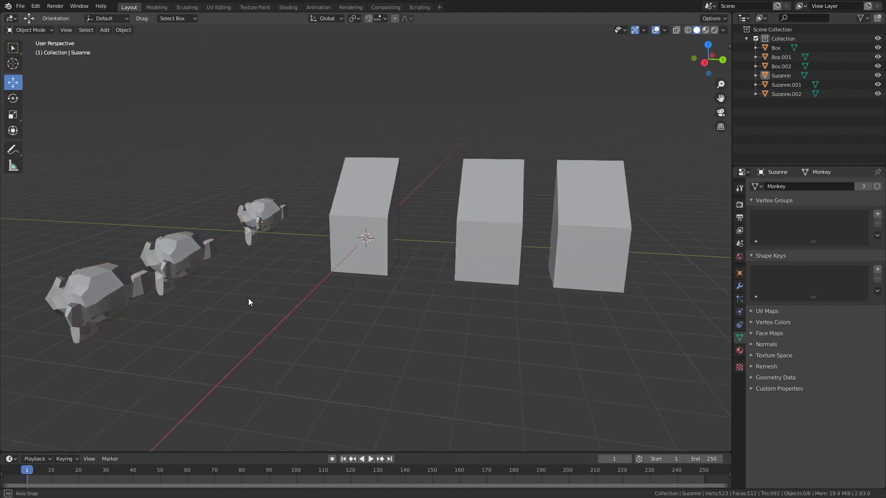
pyautogui.moveTo(249, 302)
pyautogui.mouseDown(button='middle')
pyautogui.moveTo(333, 300)
pyautogui.moveTo(486, 254)
pyautogui.mouseUp(button='middle')
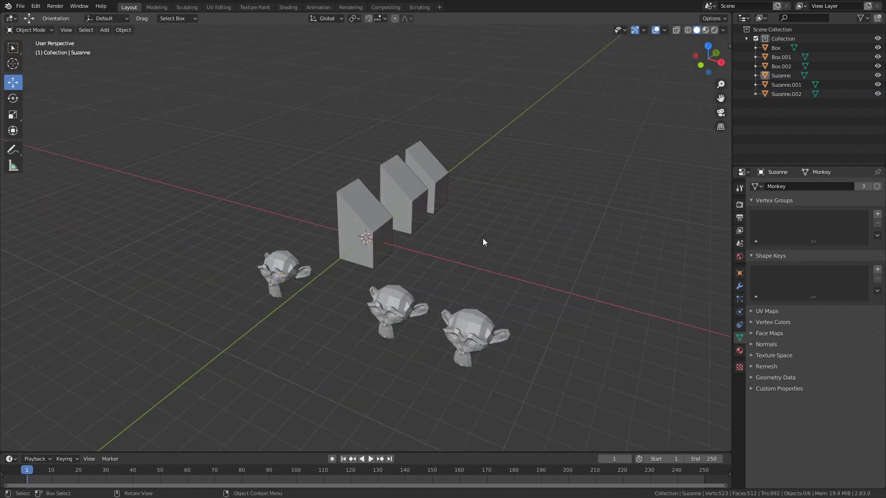
pyautogui.click(381, 220)
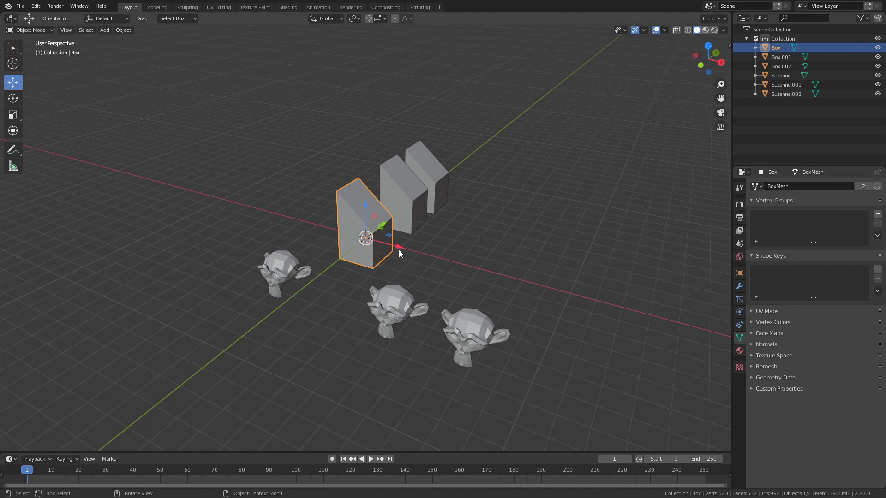
# - Move the Box object to about X 8.56 m, Y 8.85 m and scale it down to 0.589
pyautogui.click(529, 229)
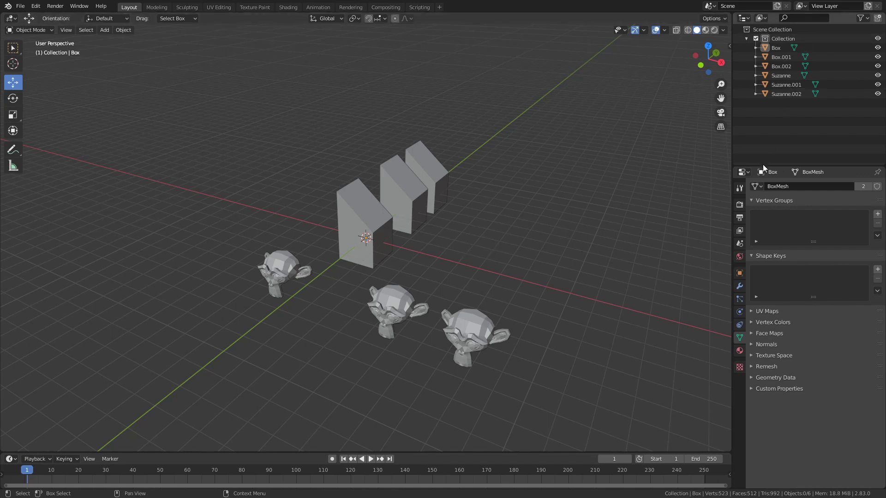
pyautogui.click(372, 219)
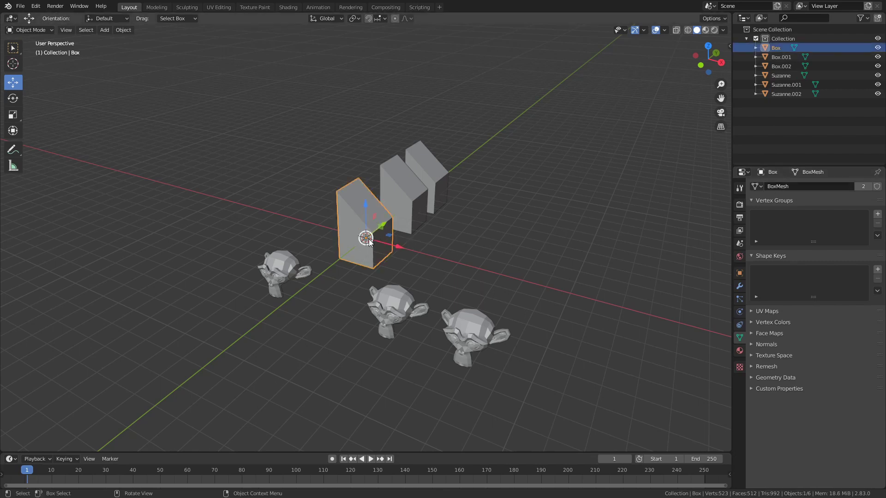
pyautogui.click(739, 273)
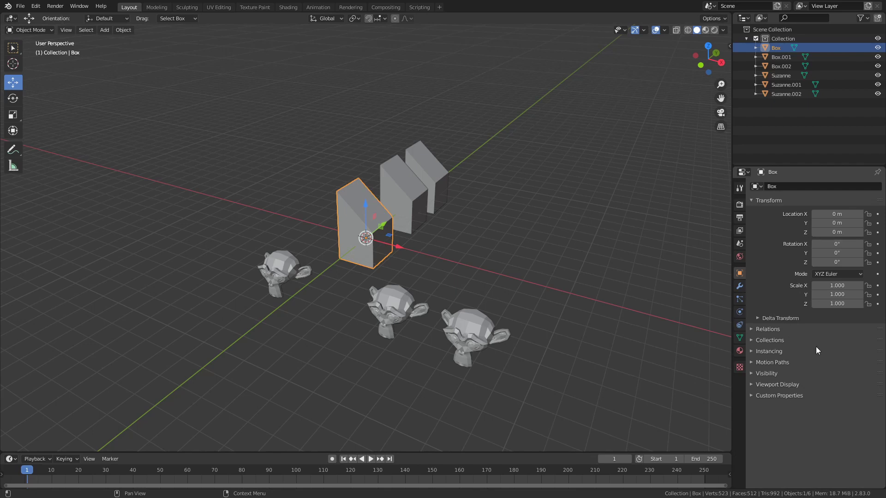
pyautogui.moveTo(402, 246)
pyautogui.mouseDown()
pyautogui.moveTo(543, 291)
pyautogui.moveTo(655, 228)
pyautogui.mouseUp()
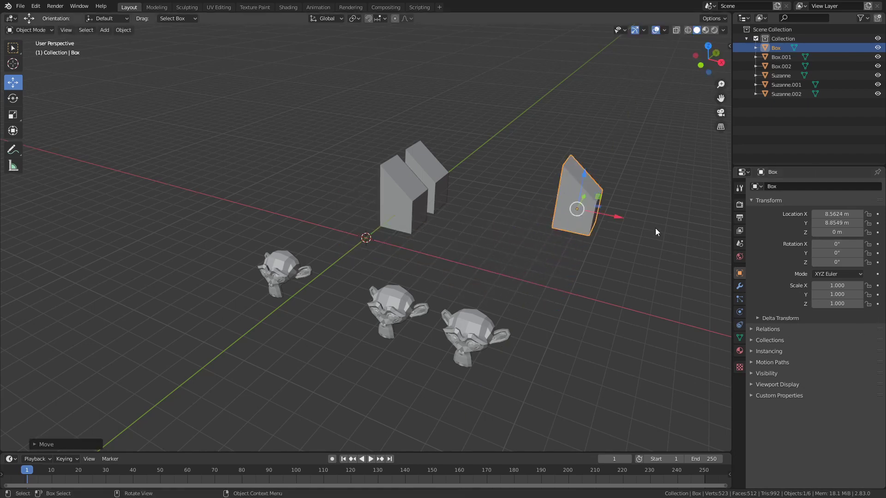
pyautogui.press('s')
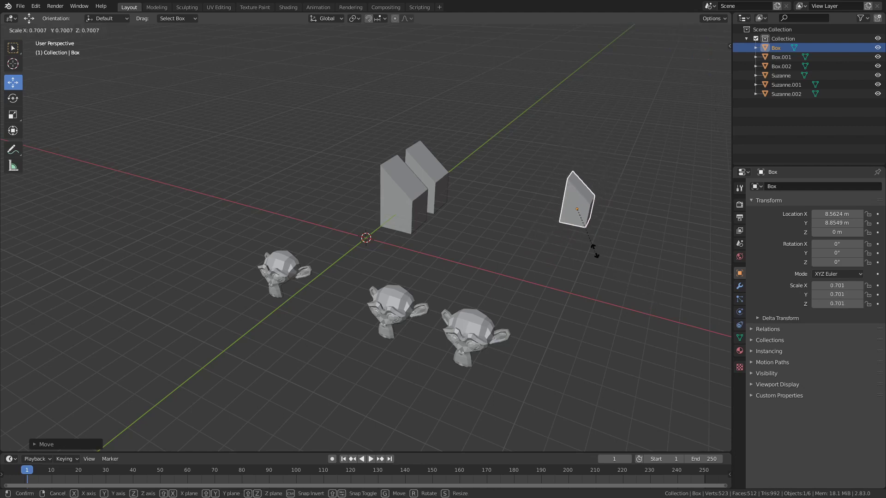
pyautogui.click(594, 249)
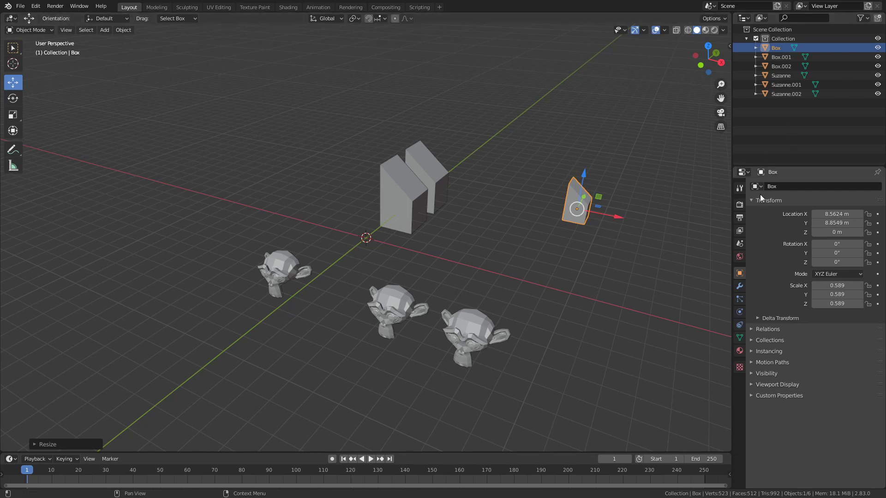
# - Give the Box object the Monkey mesh and scale it up greatly
pyautogui.click(739, 337)
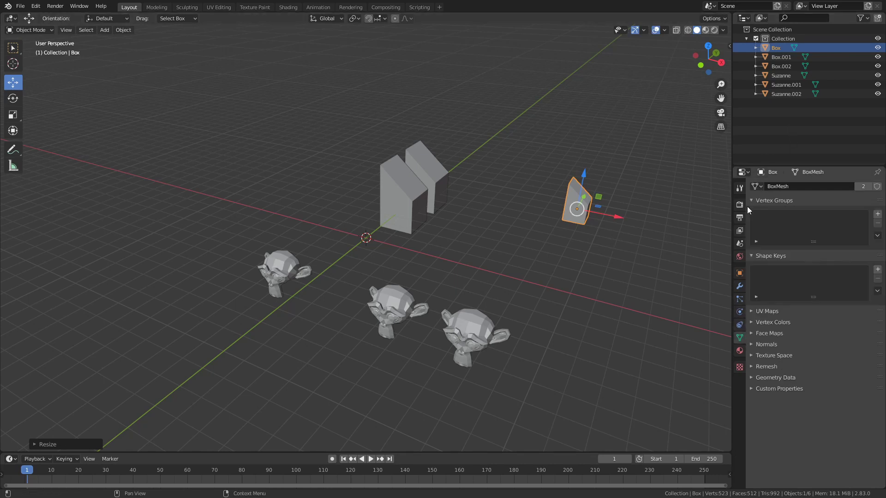
pyautogui.click(759, 186)
pyautogui.click(775, 208)
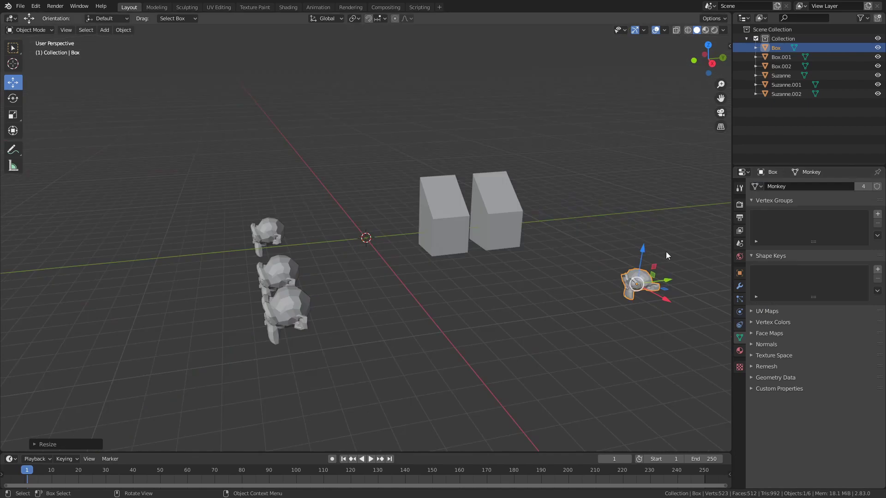
pyautogui.press('s')
pyautogui.click(673, 401)
pyautogui.moveTo(673, 401)
pyautogui.mouseDown(button='middle')
pyautogui.moveTo(597, 134)
pyautogui.moveTo(605, 134)
pyautogui.mouseUp(button='middle')
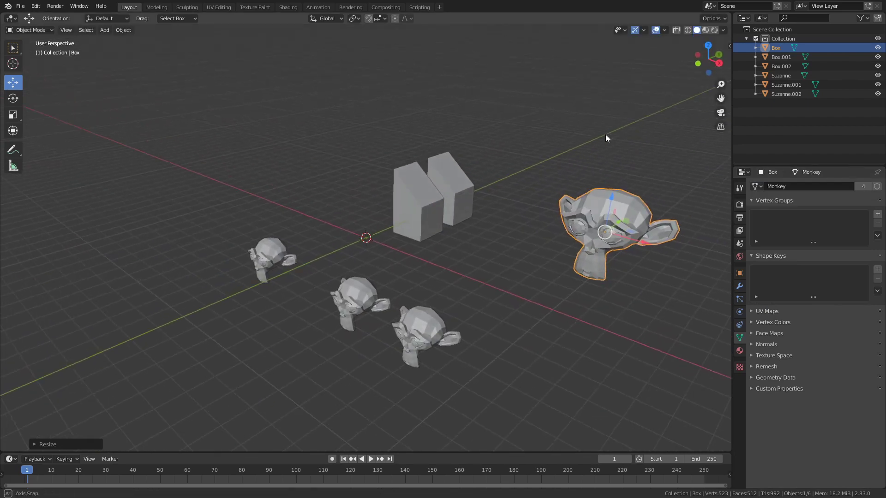
# - Switch Box back to the BoxMesh mesh, then select the monkey Suzanne.002
pyautogui.click(759, 186)
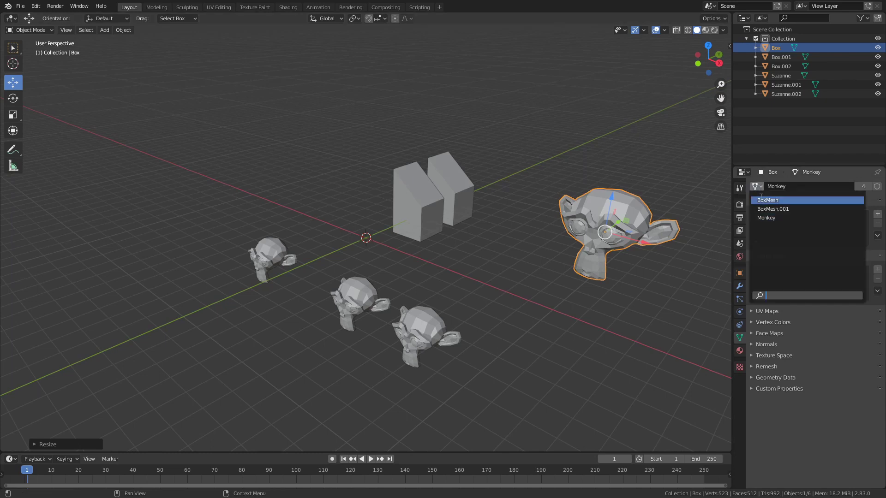
pyautogui.click(786, 200)
pyautogui.click(638, 107)
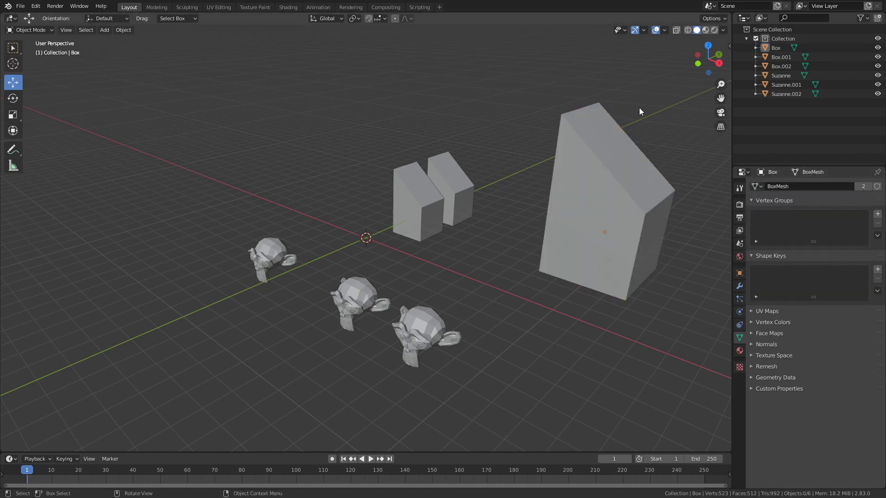
pyautogui.click(426, 319)
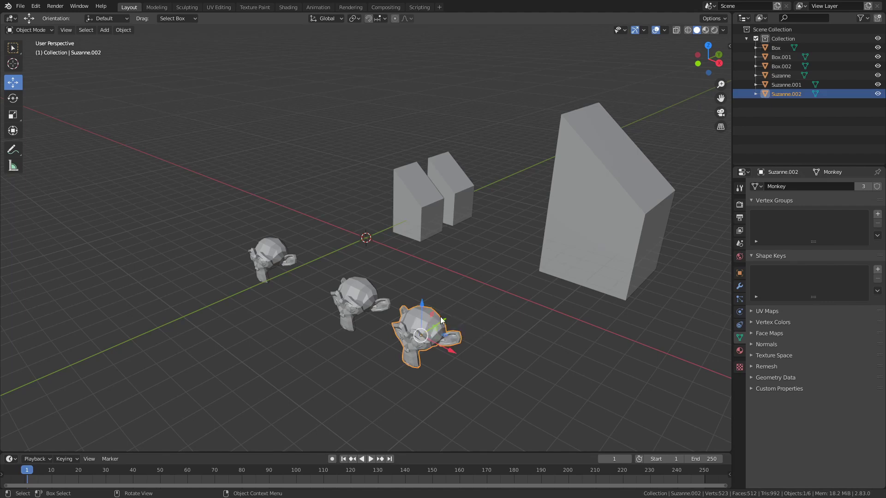
# - In Edit Mode on the shared monkey mesh, pull one head vertex out into a spike
pyautogui.press('Tab')
pyautogui.scroll(2, 441, 319)
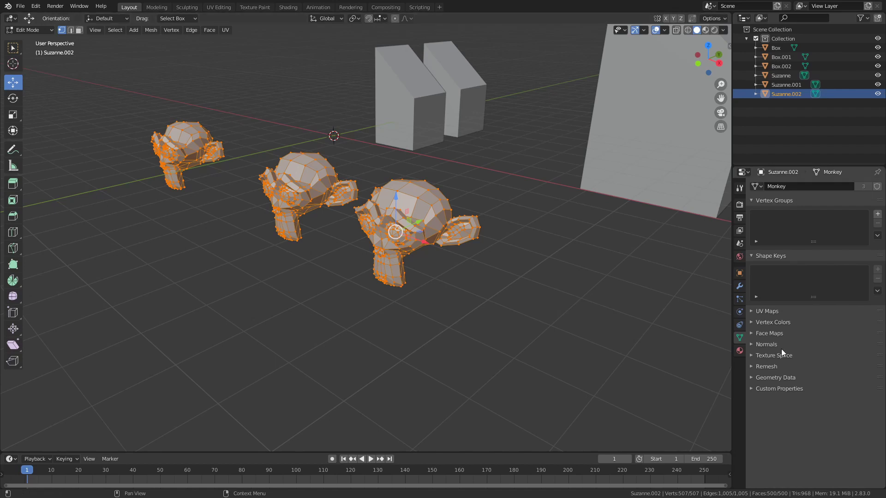
pyautogui.click(418, 197)
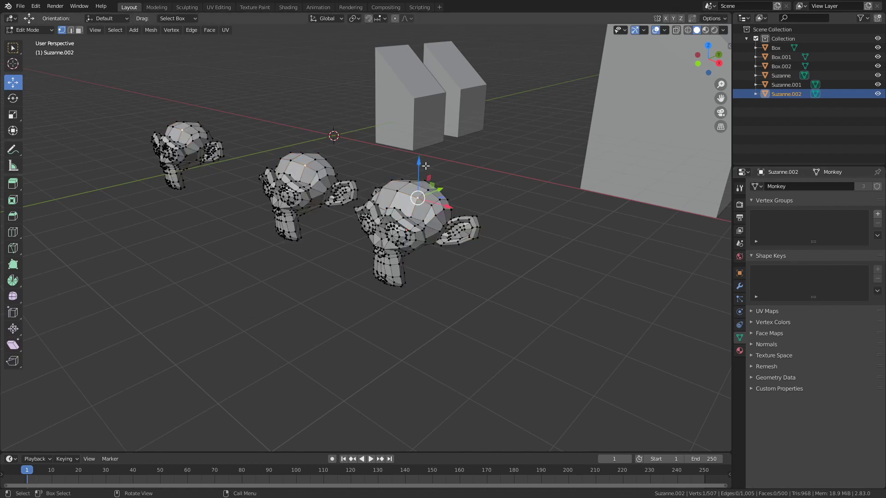
pyautogui.moveTo(419, 164); pyautogui.dragTo(419, 139)
pyautogui.moveTo(419, 139); pyautogui.dragTo(263, 179, button='middle')
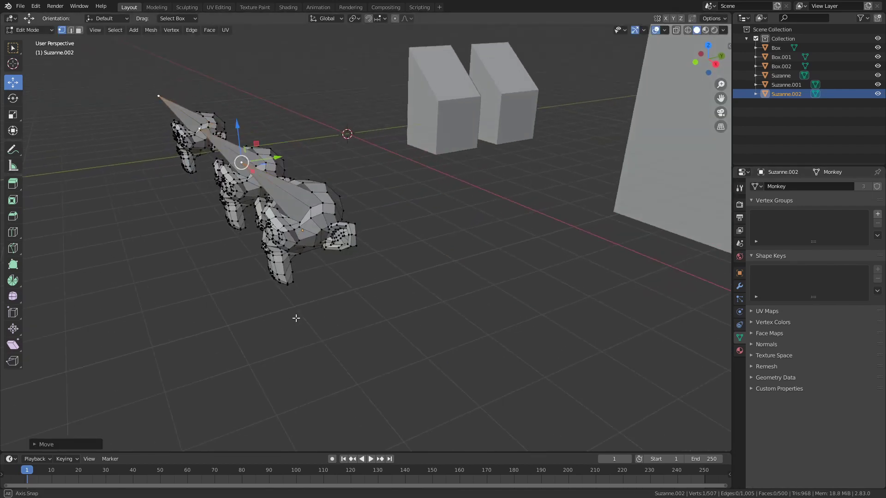
# - Move the spike tip closer to the head, inspect all three monkeys, and return to Object Mode
pyautogui.press('g')
pyautogui.click(249, 187)
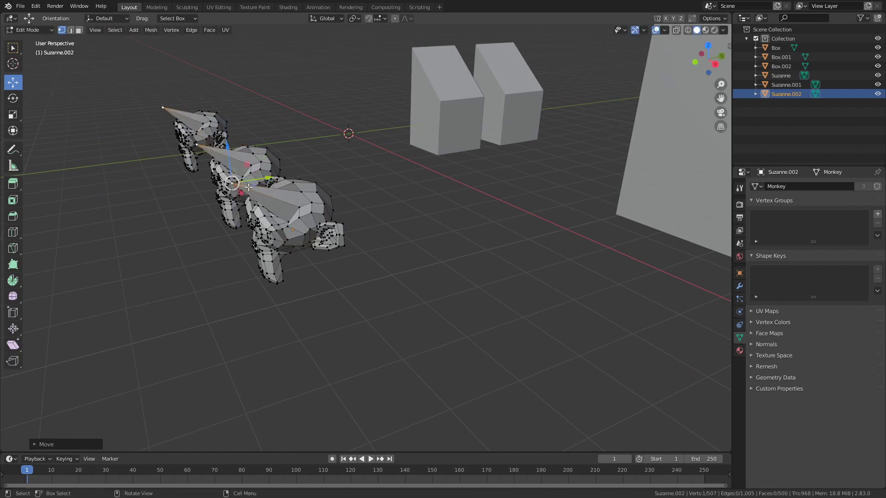
pyautogui.moveTo(284, 333)
pyautogui.mouseDown(button='middle')
pyautogui.moveTo(349, 333)
pyautogui.moveTo(334, 335)
pyautogui.moveTo(462, 270)
pyautogui.moveTo(475, 274)
pyautogui.moveTo(452, 277)
pyautogui.moveTo(374, 344)
pyautogui.mouseUp(button='middle')
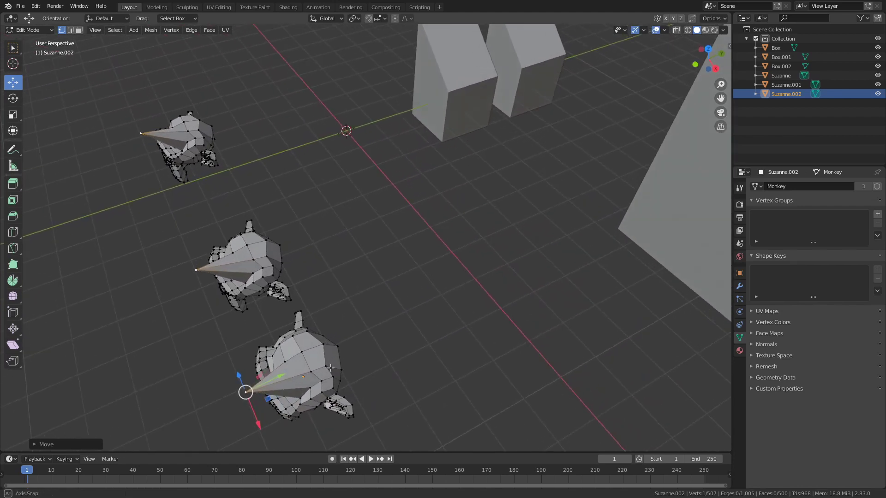
pyautogui.moveTo(332, 365); pyautogui.dragTo(461, 286, button='middle')
pyautogui.moveTo(504, 356)
pyautogui.mouseDown(button='middle')
pyautogui.moveTo(484, 331)
pyautogui.moveTo(455, 226)
pyautogui.mouseUp(button='middle')
pyautogui.press('Tab')
# - Add a Subdivision Surface modifier to Box.001
pyautogui.click(441, 107)
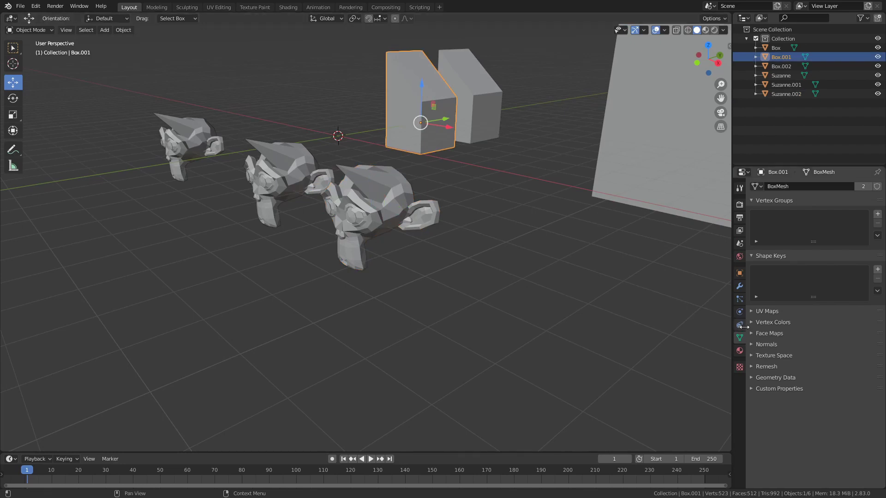
pyautogui.click(740, 286)
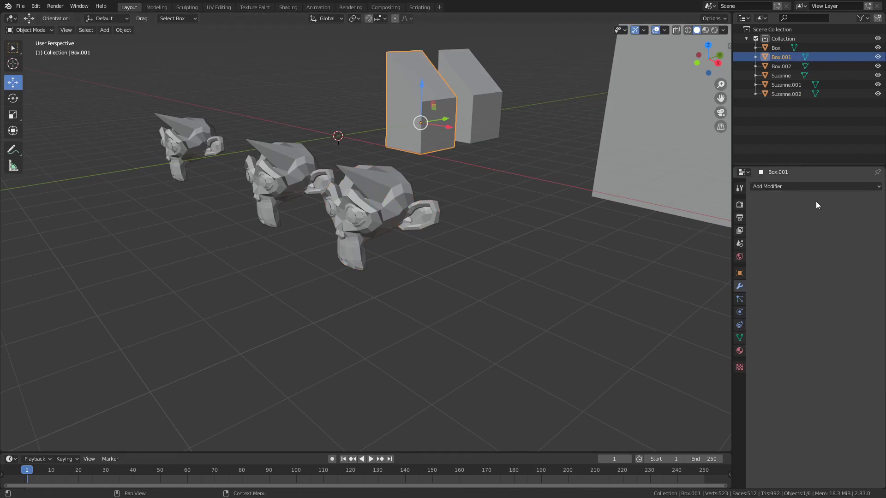
pyautogui.click(796, 185)
pyautogui.click(710, 338)
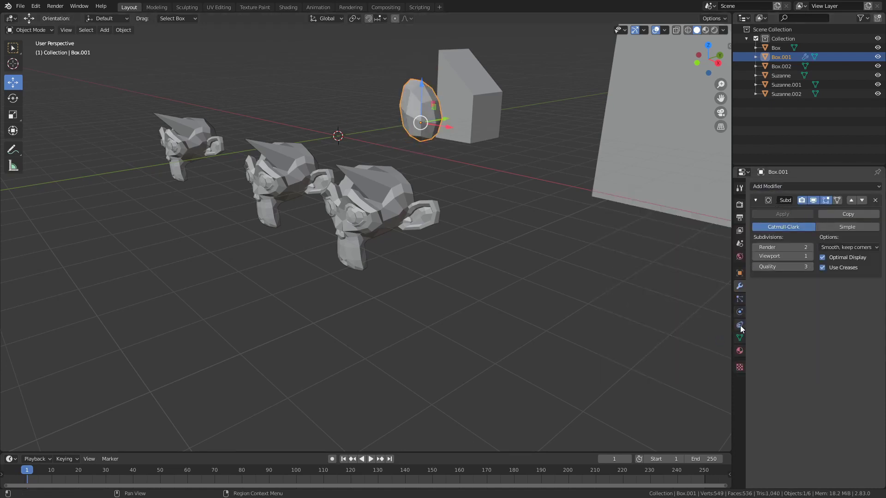
# - Switch Box.001's mesh to Monkey and inspect the smoothed monkey head
pyautogui.click(740, 338)
pyautogui.click(760, 188)
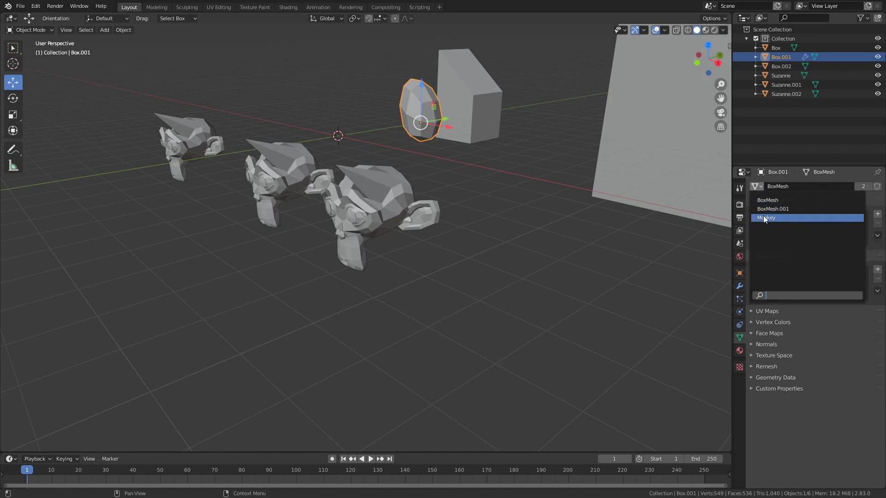
pyautogui.click(766, 218)
pyautogui.scroll(4, 472, 126)
pyautogui.scroll(-5, 471, 120)
pyautogui.scroll(-2, 466, 130)
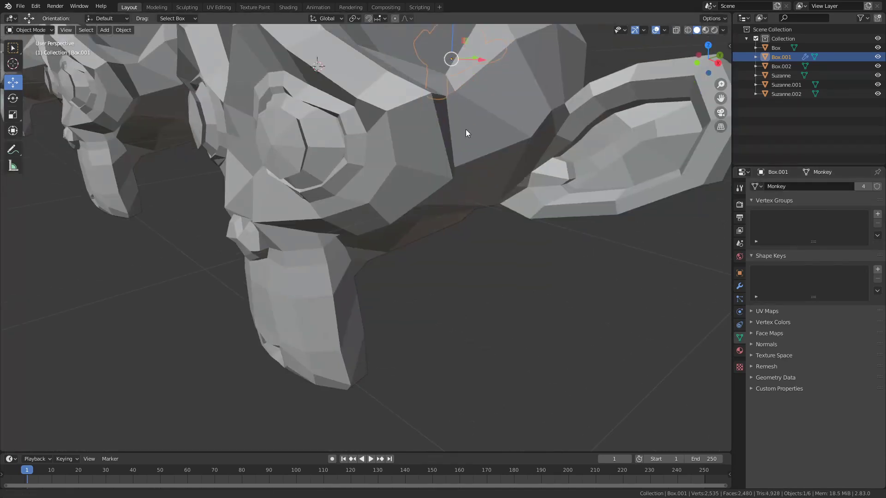
pyautogui.scroll(-4, 447, 258)
pyautogui.scroll(-1, 447, 220)
pyautogui.scroll(2, 447, 220)
pyautogui.moveTo(447, 216)
pyautogui.mouseDown(button='middle')
pyautogui.moveTo(351, 297)
pyautogui.moveTo(372, 220)
pyautogui.moveTo(491, 168)
pyautogui.mouseUp(button='middle')
pyautogui.scroll(2, 415, 213)
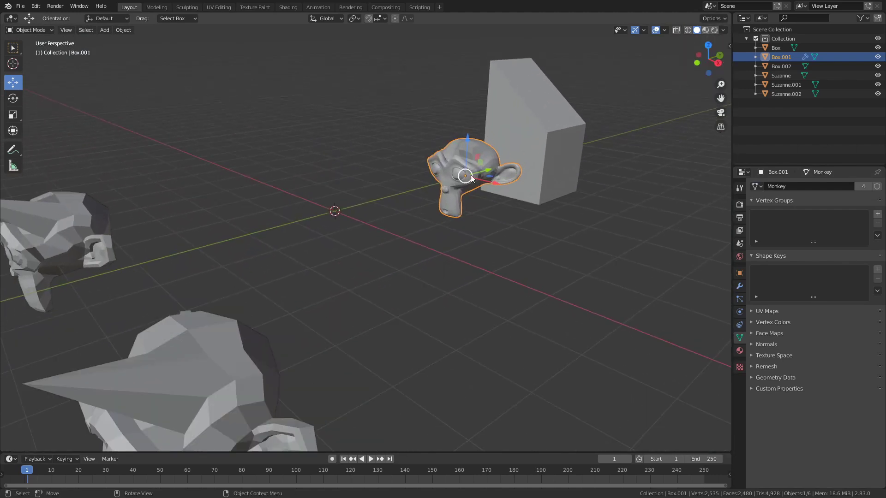
pyautogui.click(757, 186)
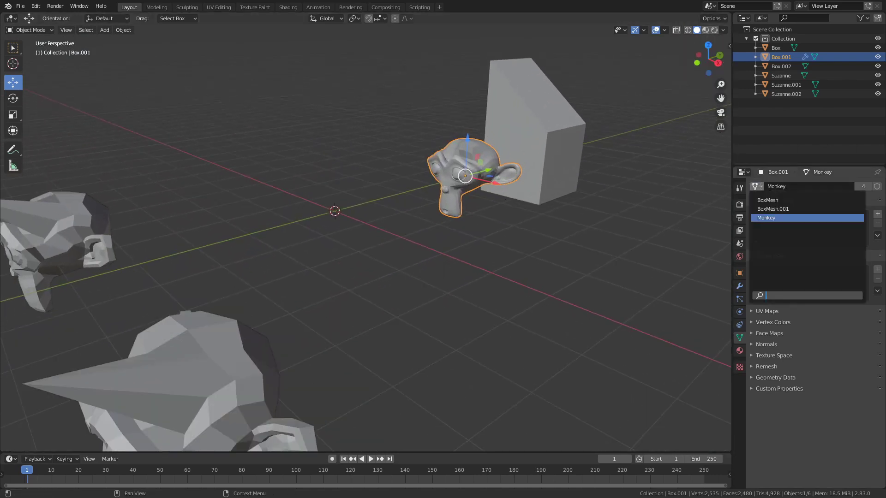
pyautogui.click(765, 208)
pyautogui.click(757, 186)
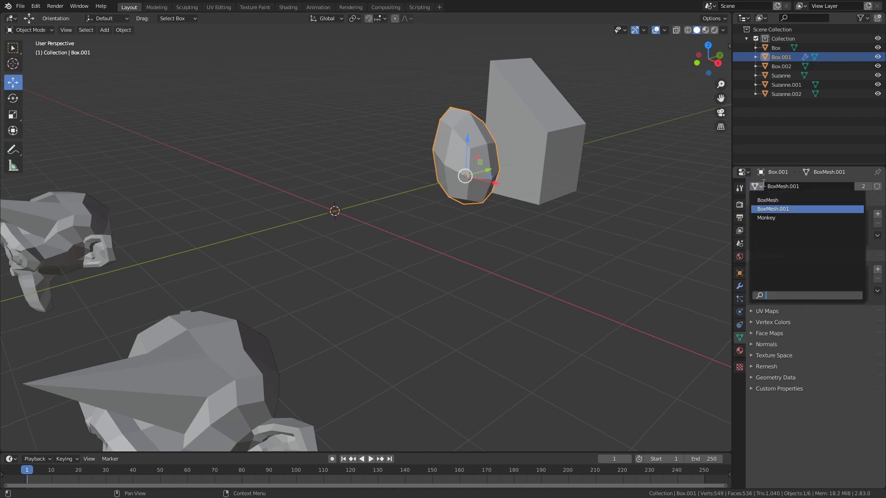
pyautogui.click(769, 199)
pyautogui.click(760, 188)
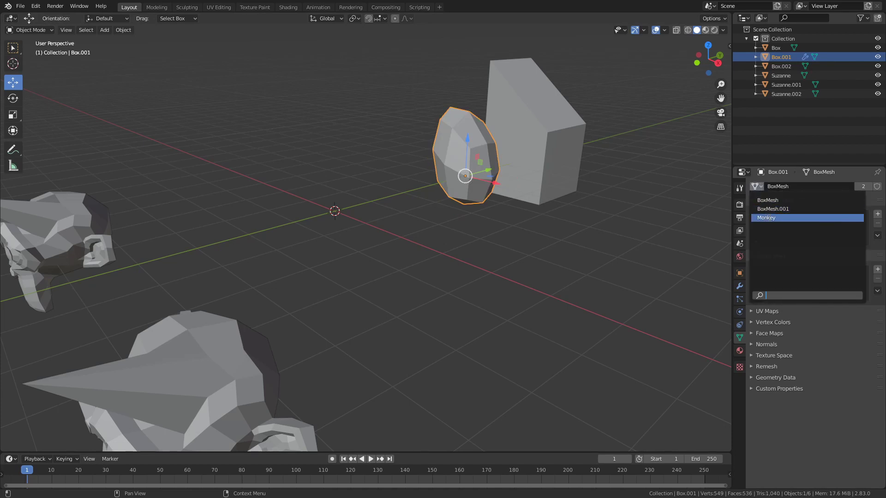
pyautogui.click(765, 218)
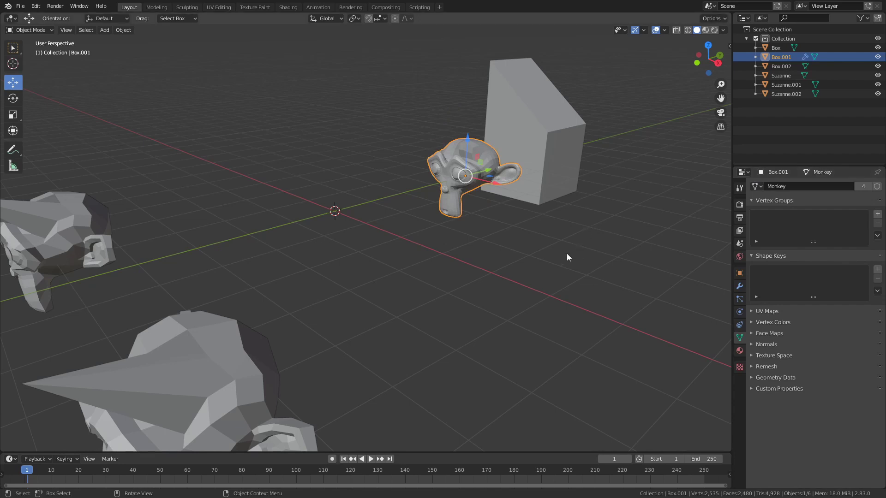
pyautogui.scroll(-2, 566, 253)
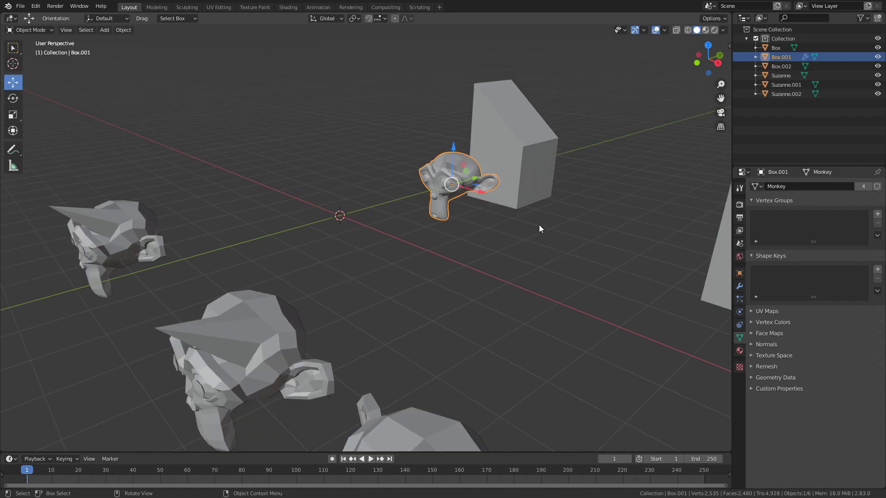
# - Preview the scene in Rendered shading and bring up the Add menu's light options
pyautogui.moveTo(538, 226); pyautogui.dragTo(439, 206, button='middle')
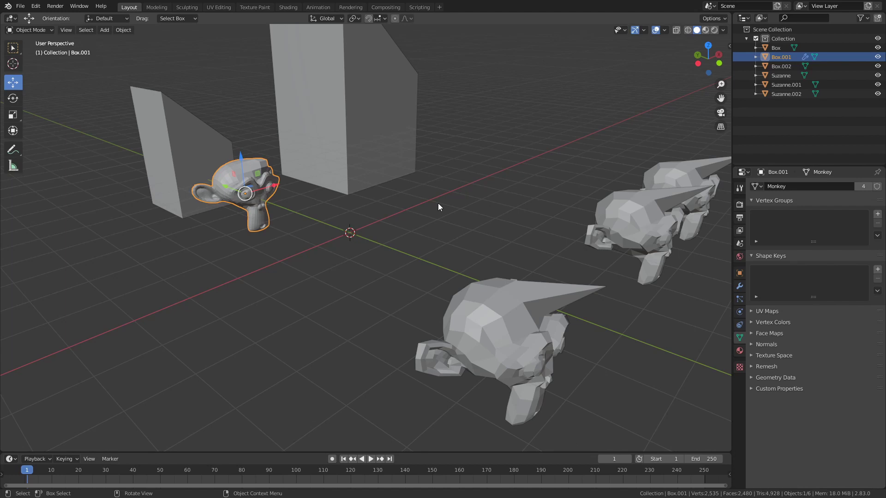
pyautogui.press('z')
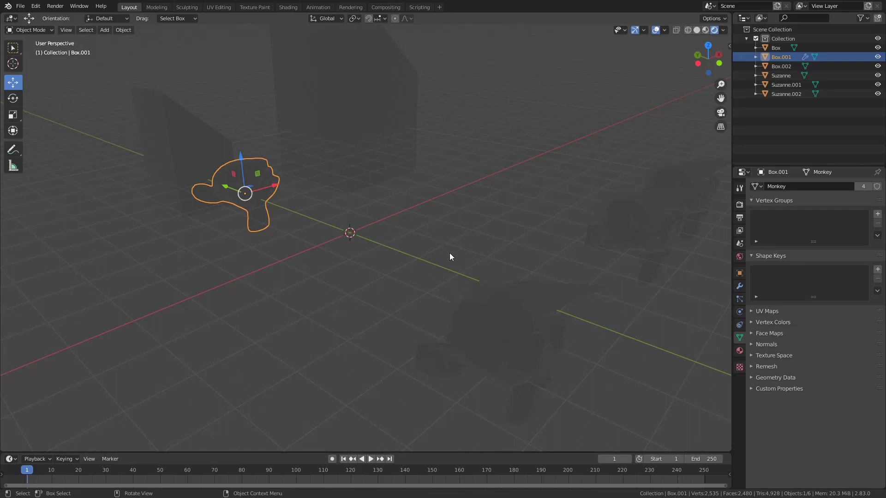
pyautogui.moveTo(491, 254)
pyautogui.mouseDown(button='middle')
pyautogui.moveTo(433, 275)
pyautogui.moveTo(372, 247)
pyautogui.moveTo(484, 257)
pyautogui.moveTo(539, 247)
pyautogui.moveTo(517, 253)
pyautogui.mouseUp(button='middle')
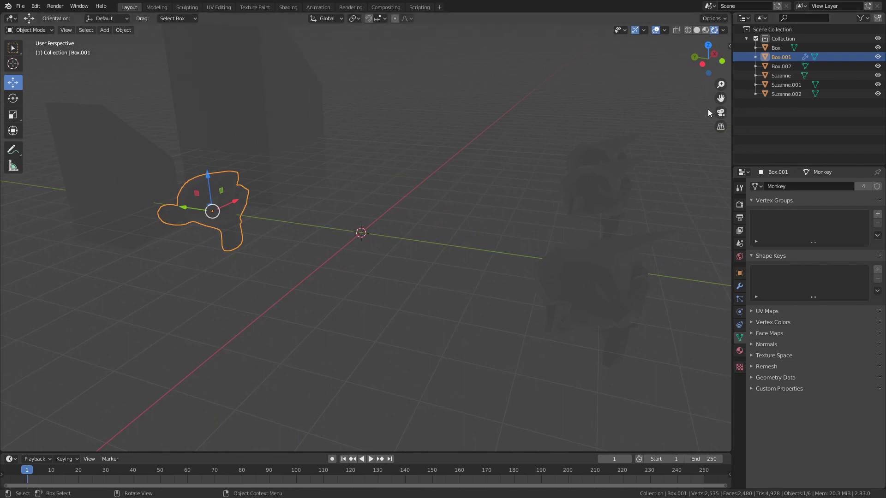
pyautogui.click(111, 31)
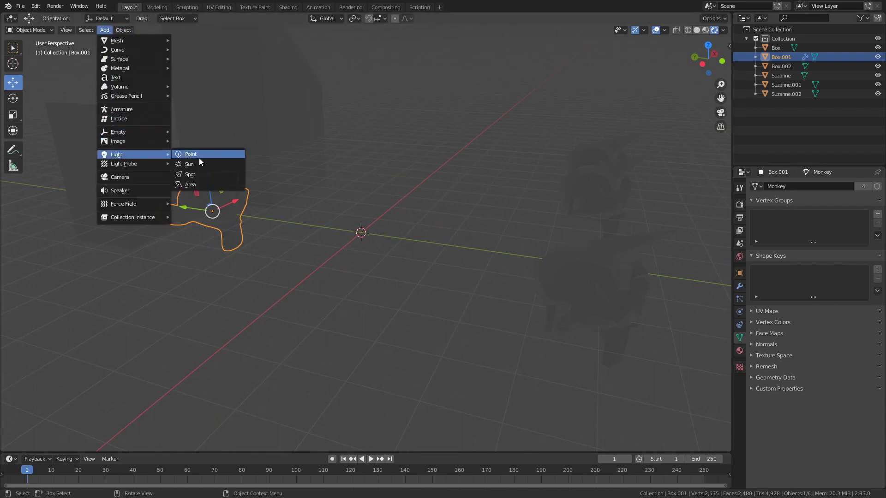
pyautogui.moveTo(116, 154)
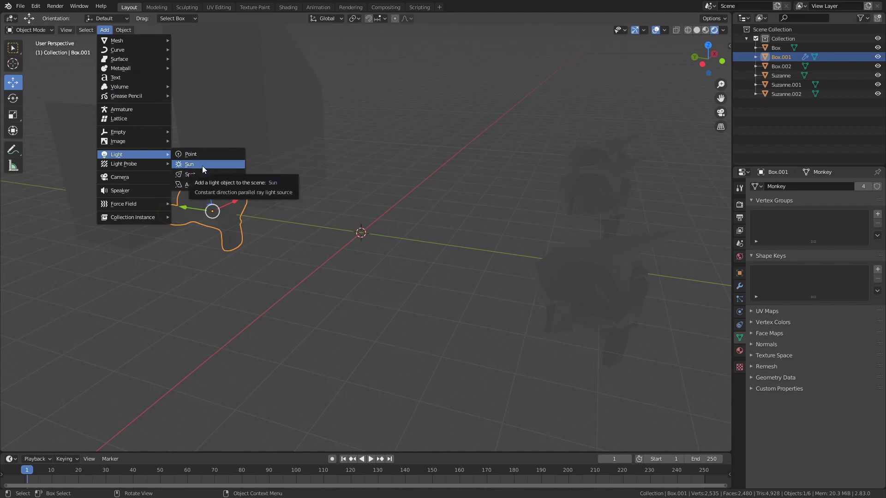
# - Add a Sun light, lift it high along Z, and rotate it to shine down at an angle
pyautogui.click(202, 165)
pyautogui.moveTo(352, 205); pyautogui.dragTo(352, 46)
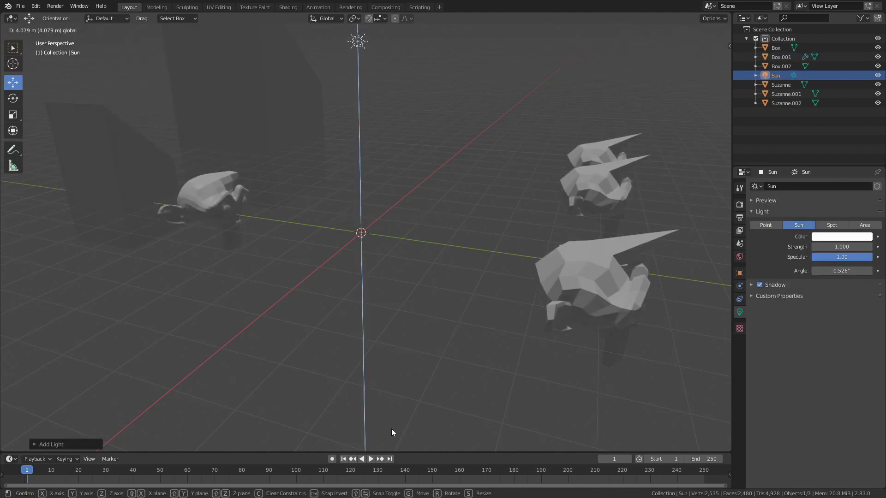
pyautogui.moveTo(391, 428)
pyautogui.mouseDown(button='middle')
pyautogui.moveTo(498, 297)
pyautogui.moveTo(359, 301)
pyautogui.mouseUp(button='middle')
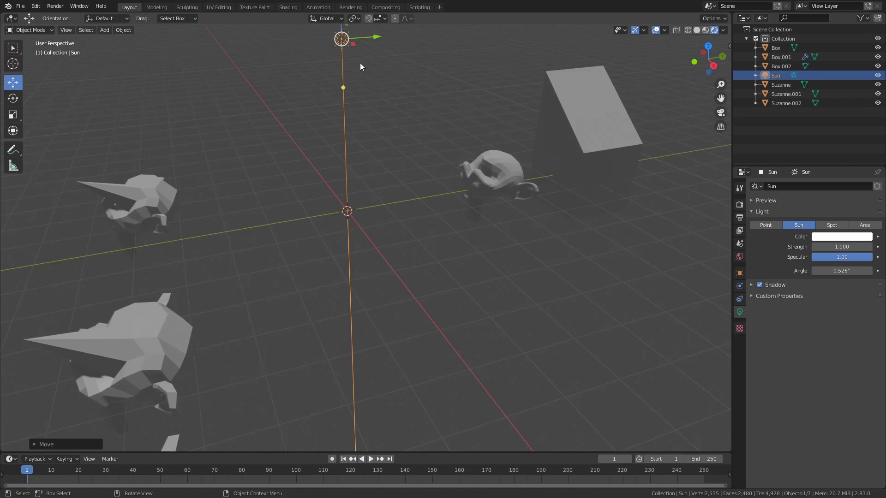
pyautogui.click(13, 98)
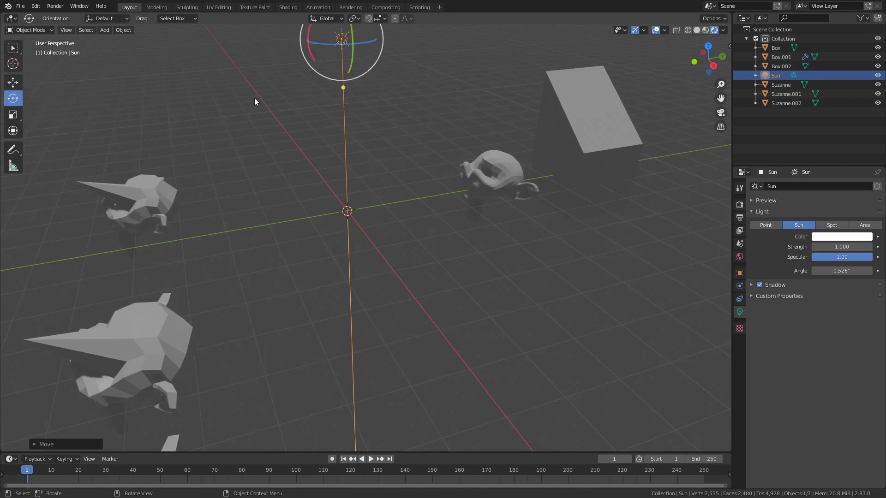
pyautogui.moveTo(346, 59)
pyautogui.mouseDown()
pyautogui.moveTo(336, 42)
pyautogui.moveTo(422, 286)
pyautogui.mouseUp()
pyautogui.moveTo(421, 285); pyautogui.dragTo(413, 227, button='middle')
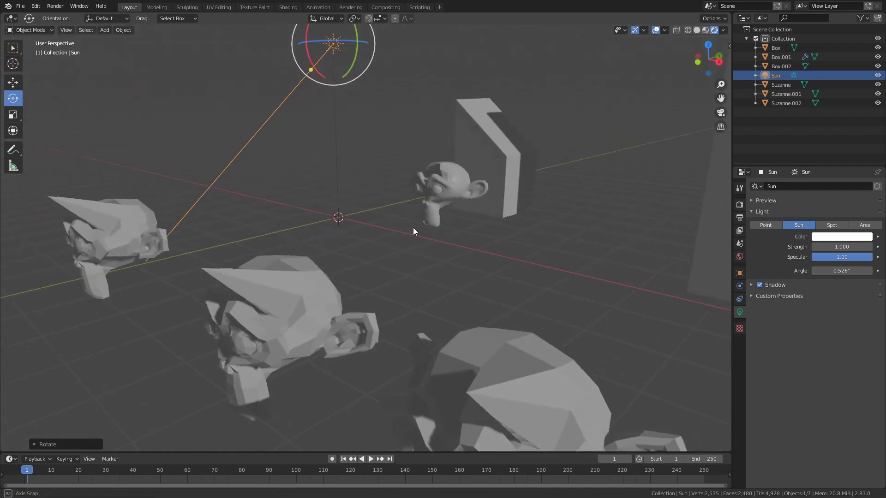
pyautogui.click(305, 309)
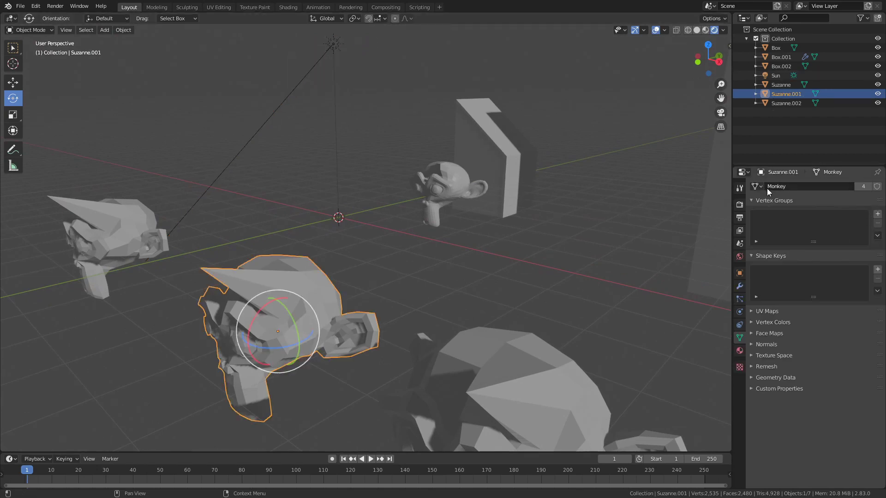
# - Assign the existing 'Material' to the monkey Suzanne.001
pyautogui.click(740, 355)
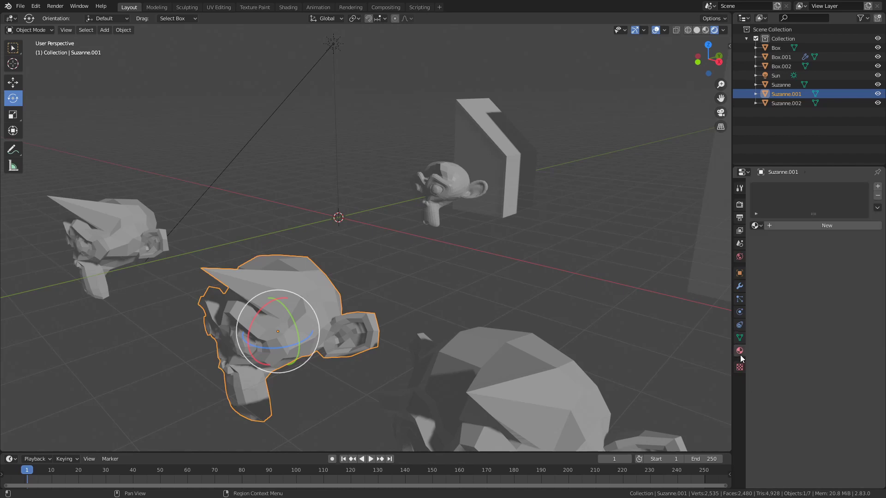
pyautogui.click(756, 225)
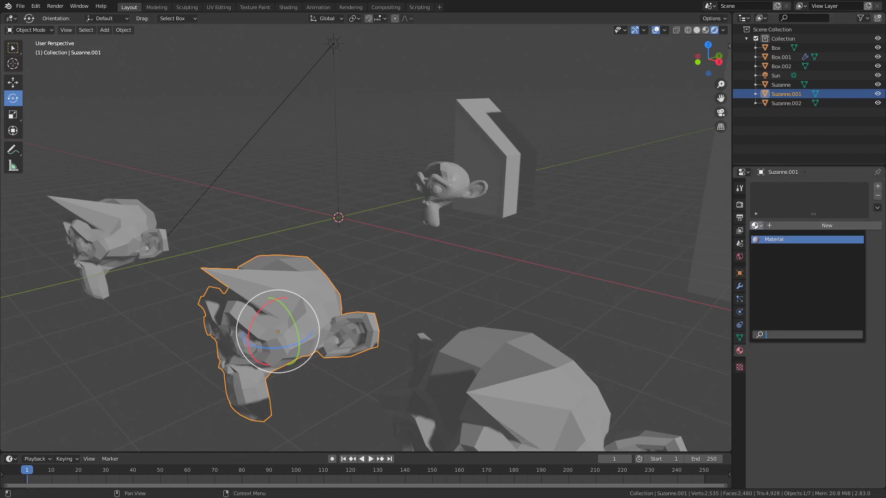
pyautogui.click(776, 240)
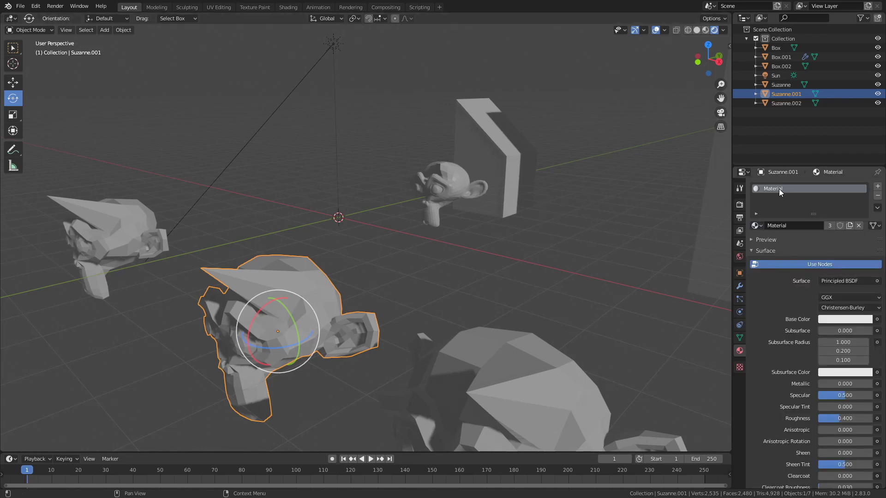
# - Rename the shared material to 'blue' and set its base colour to light blue
pyautogui.doubleClick(758, 190)
pyautogui.write('blue')
pyautogui.click(843, 320)
pyautogui.moveTo(829, 220); pyautogui.dragTo(839, 205)
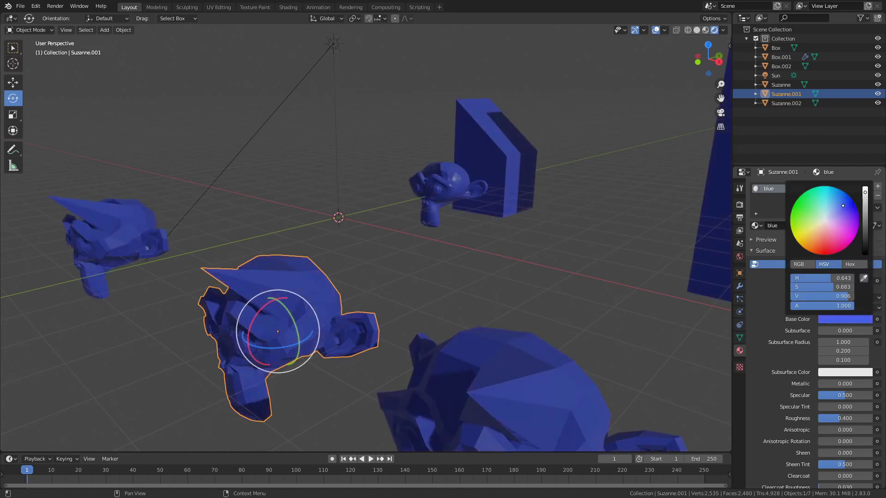
pyautogui.click(563, 266)
pyautogui.scroll(-3, 571, 209)
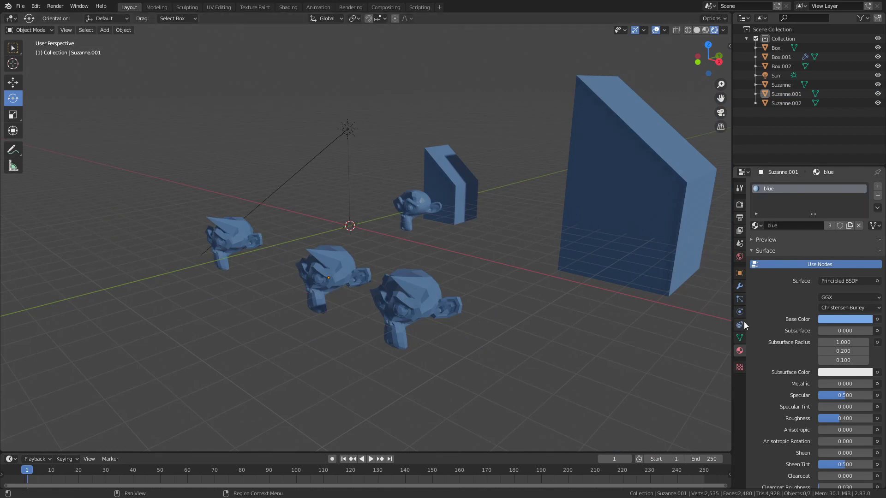
pyautogui.click(743, 338)
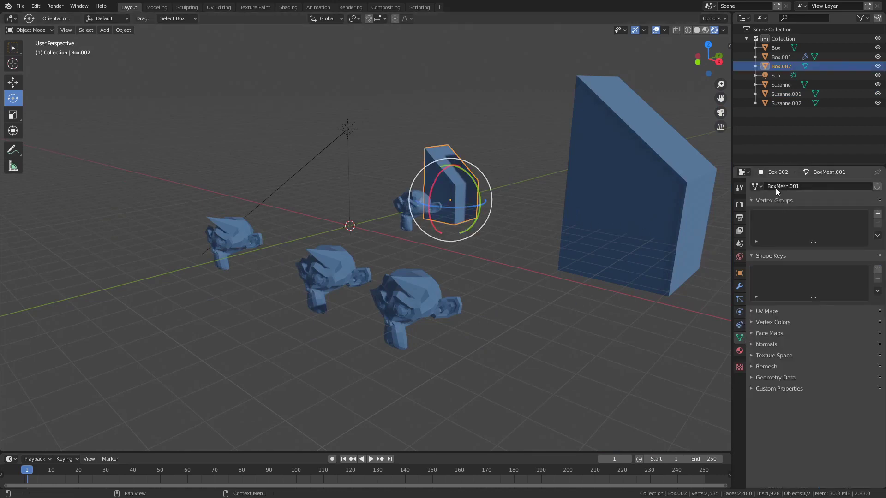
# - Make a single-user copy of the small box's material and name it 'green'
pyautogui.click(740, 350)
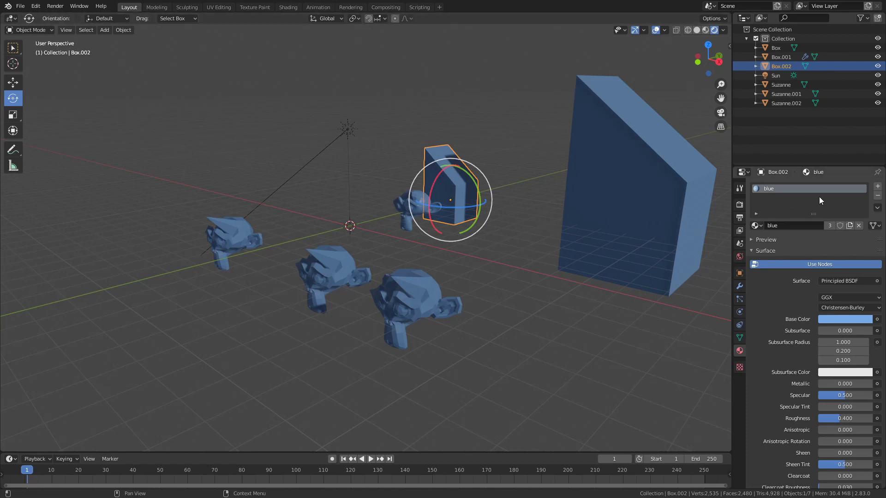
pyautogui.click(849, 228)
pyautogui.click(785, 223)
pyautogui.press('BackSpace')
pyautogui.write('gree')
pyautogui.write('n')
pyautogui.press('Return')
# - Set the 'green' material's base colour to bright green, then view the small box's mesh data
pyautogui.click(837, 321)
pyautogui.moveTo(825, 212); pyautogui.dragTo(809, 205)
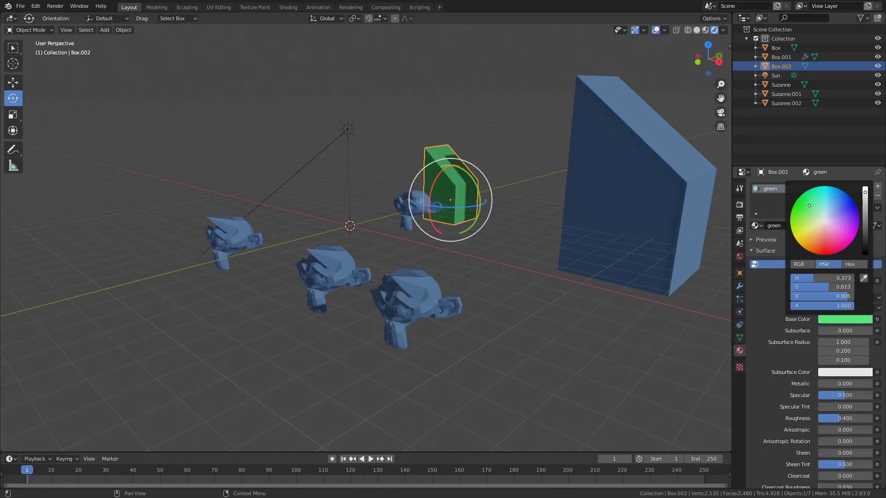
pyautogui.hotkey('alt', 'a')
pyautogui.click(758, 228)
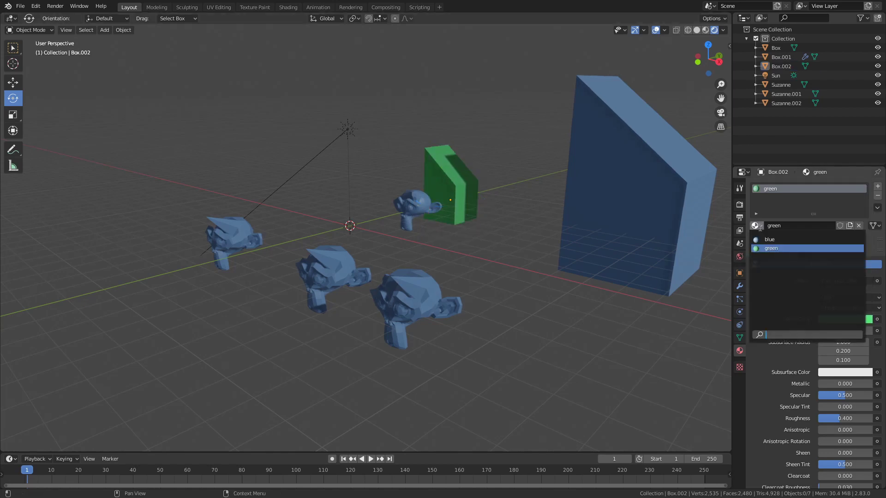
pyautogui.click(464, 189)
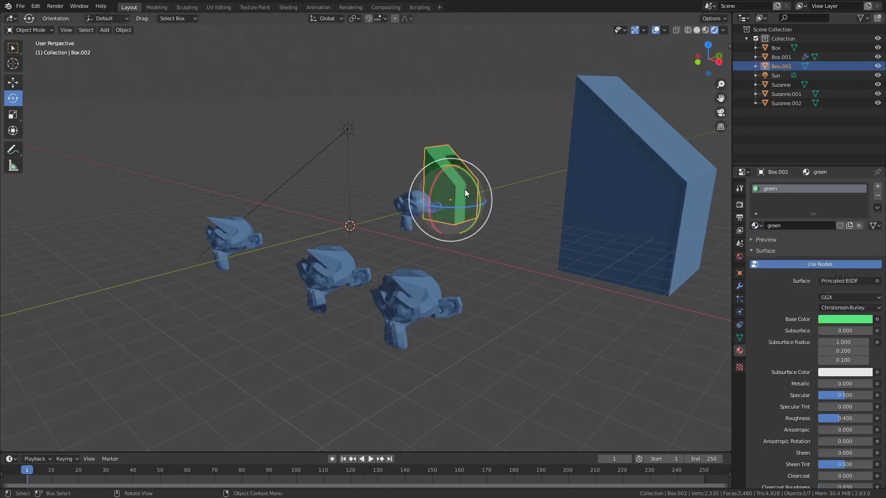
pyautogui.click(739, 338)
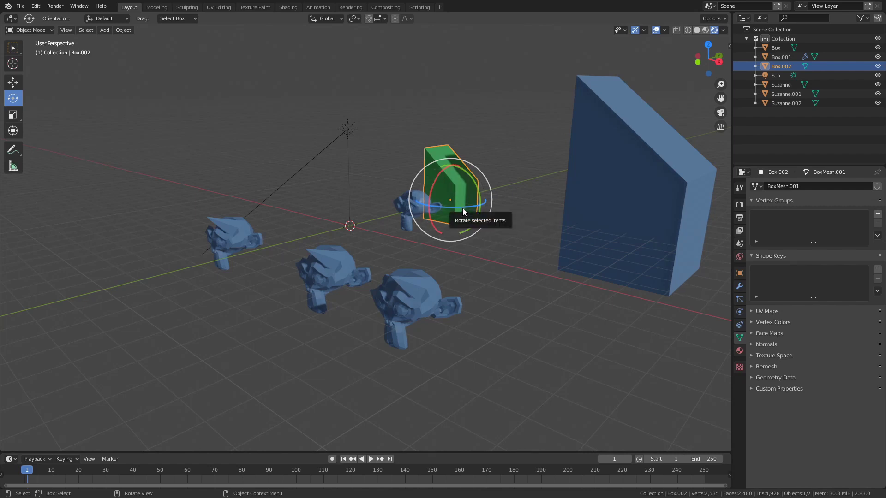
# - Switch the small box to BoxMesh and give it a single-user material named 'red'
pyautogui.click(758, 186)
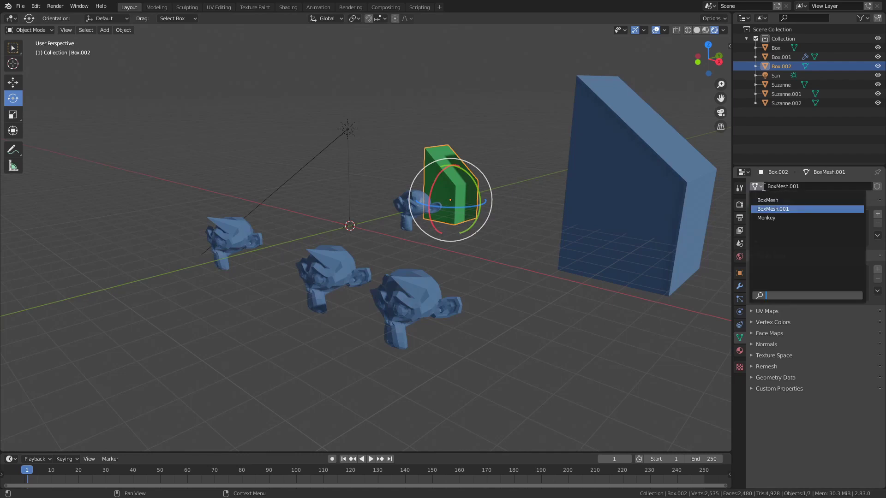
pyautogui.click(768, 200)
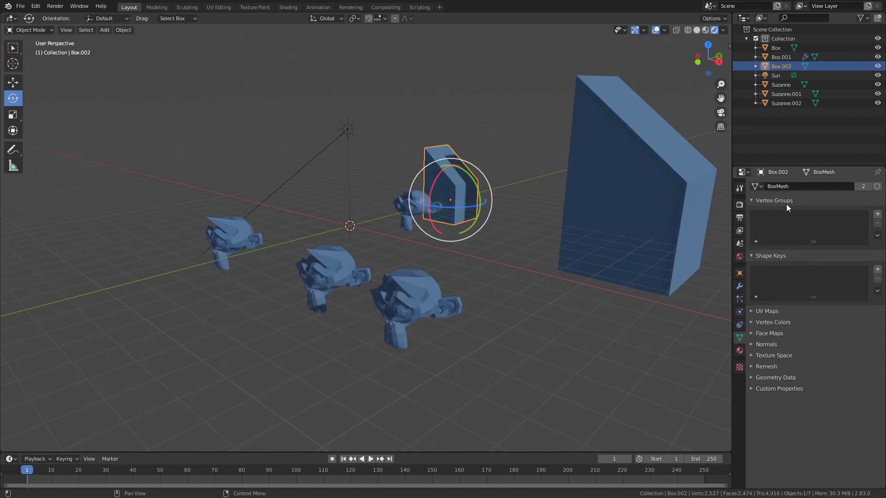
pyautogui.click(740, 351)
pyautogui.click(848, 226)
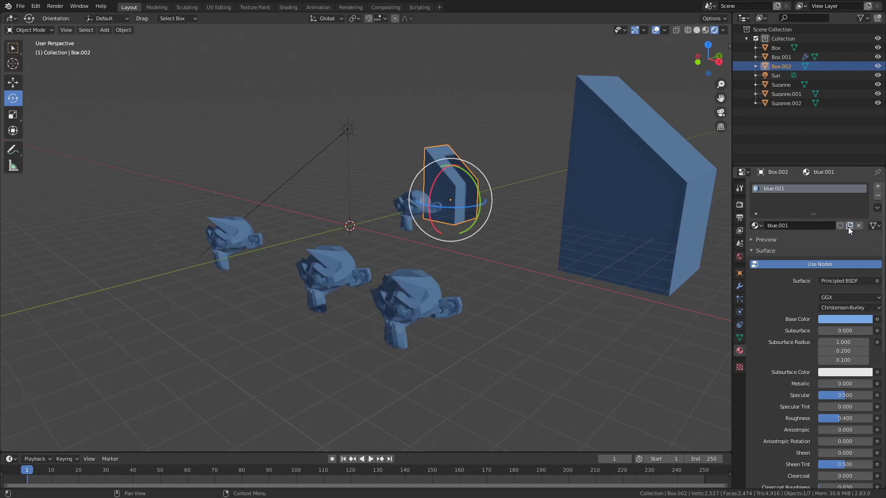
pyautogui.click(780, 226)
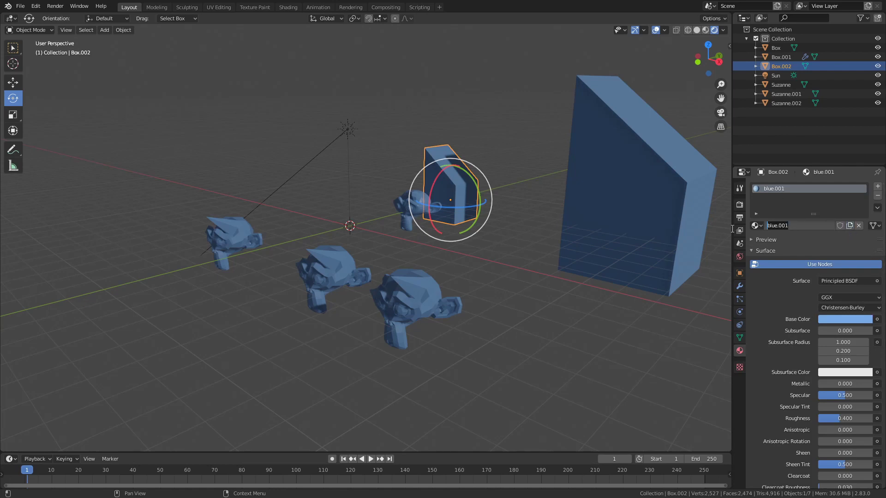
pyautogui.write('red')
pyautogui.press('Return')
# - Set the 'red' material's base colour to red, then select the large Box
pyautogui.click(833, 318)
pyautogui.moveTo(820, 278)
pyautogui.mouseDown()
pyautogui.moveTo(848, 279)
pyautogui.moveTo(834, 287)
pyautogui.mouseUp()
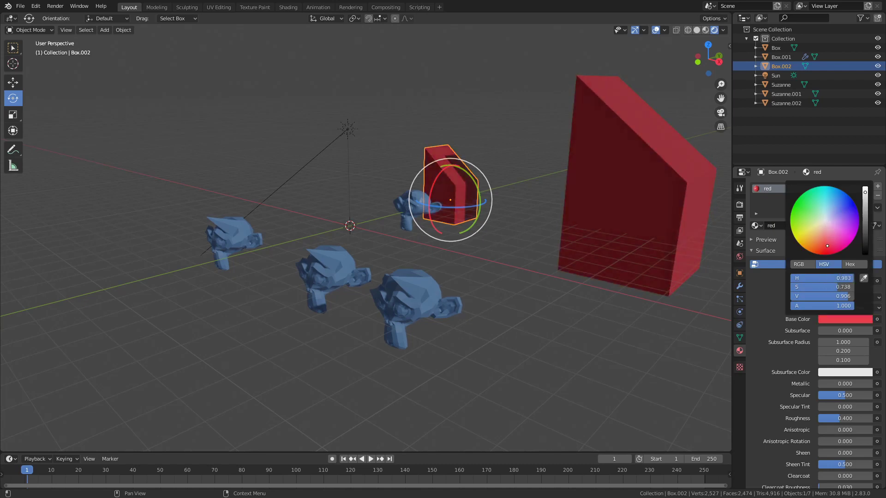
pyautogui.click(498, 189)
pyautogui.click(473, 195)
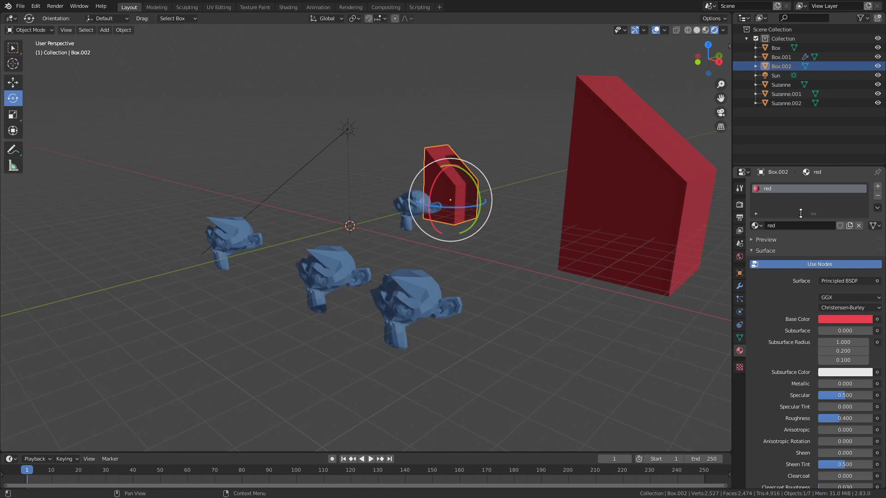
pyautogui.click(637, 182)
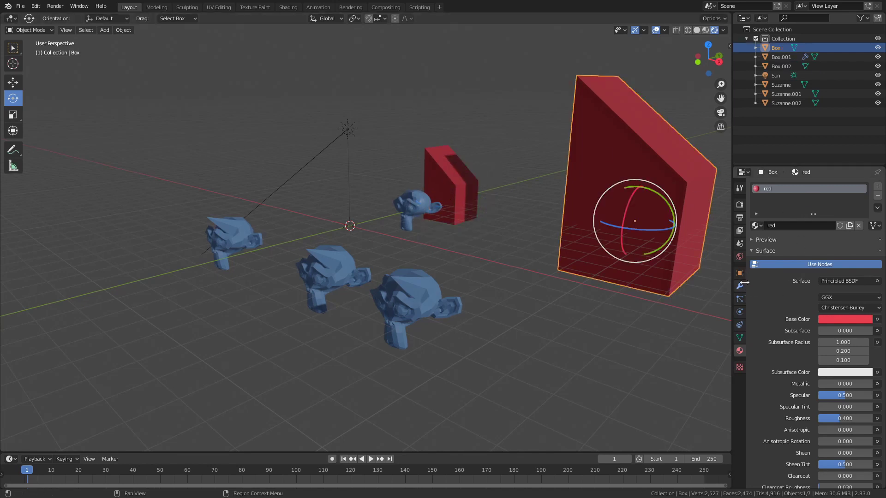
# - Assign the 'green' material to the large Box
pyautogui.click(739, 338)
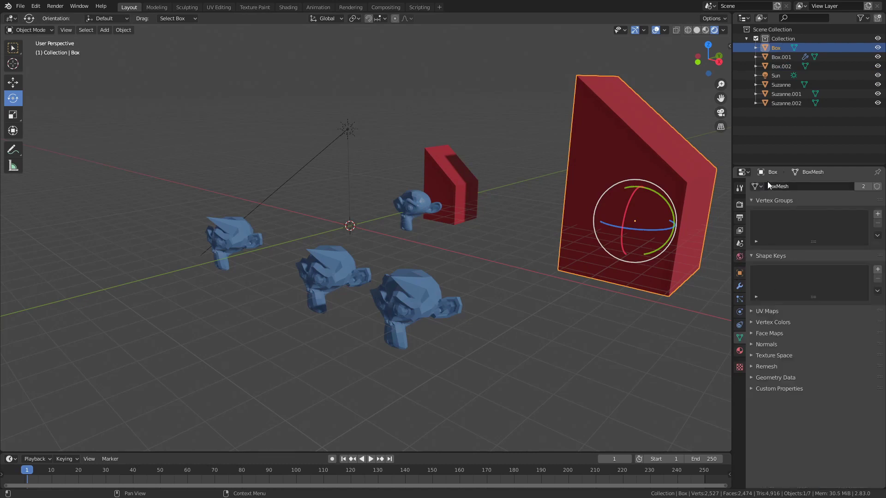
pyautogui.click(466, 184)
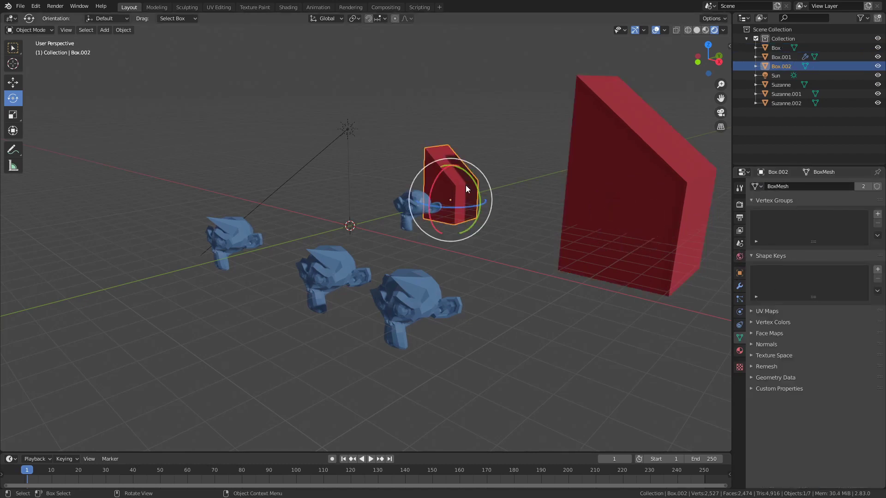
pyautogui.click(613, 232)
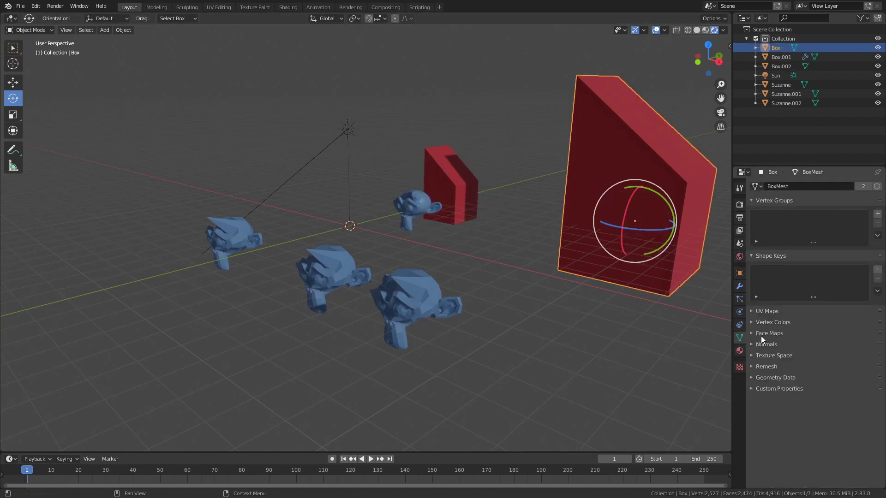
pyautogui.click(740, 351)
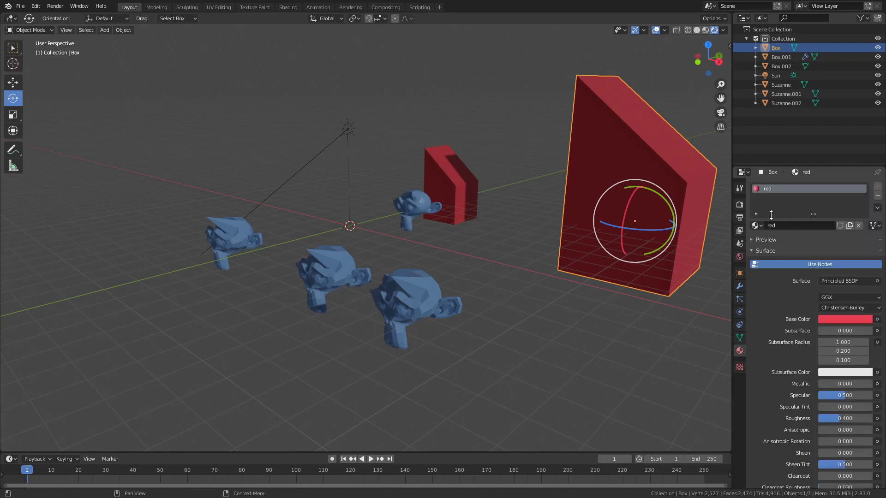
pyautogui.click(757, 227)
pyautogui.click(752, 251)
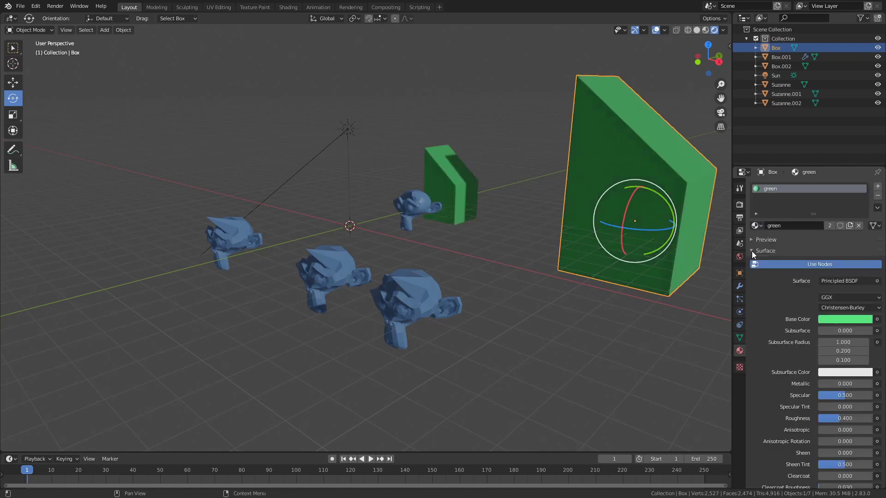
# - Assign the 'red' material to the small box Box.002
pyautogui.click(461, 194)
pyautogui.click(757, 226)
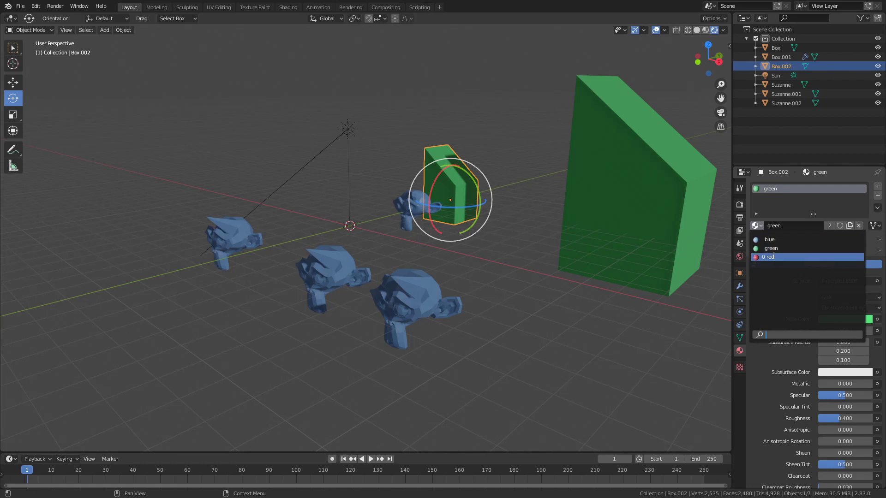
pyautogui.click(779, 253)
pyautogui.click(524, 250)
pyautogui.click(444, 178)
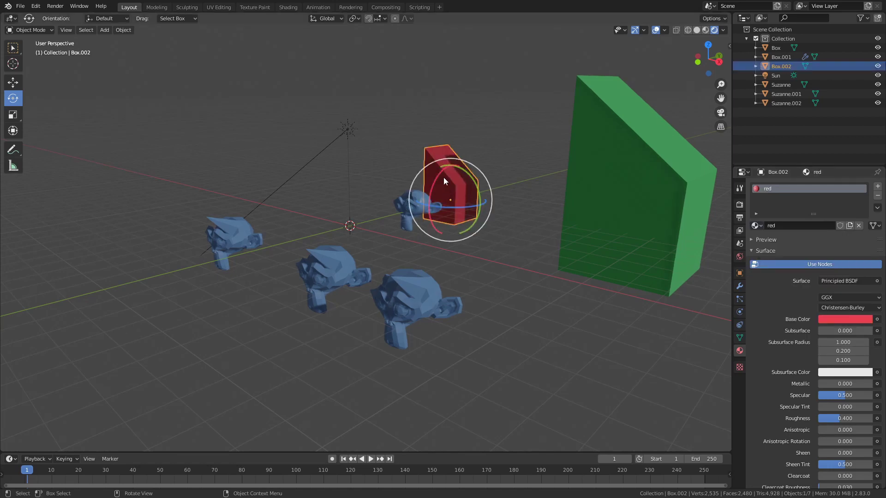
pyautogui.click(659, 186)
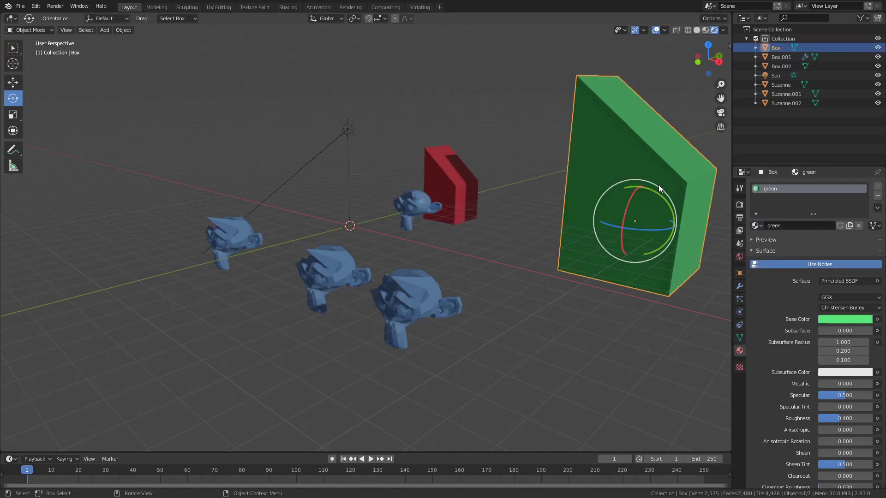
# - Assign the 'red' material to the middle monkey, turning the monkeys red
pyautogui.click(427, 288)
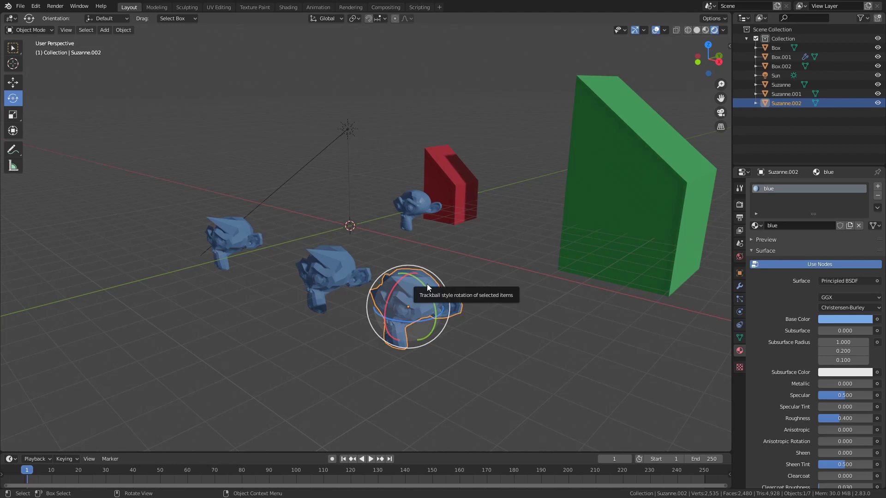
pyautogui.moveTo(440, 258)
pyautogui.mouseDown(button='middle')
pyautogui.moveTo(518, 262)
pyautogui.moveTo(507, 261)
pyautogui.mouseUp(button='middle')
pyautogui.click(501, 254)
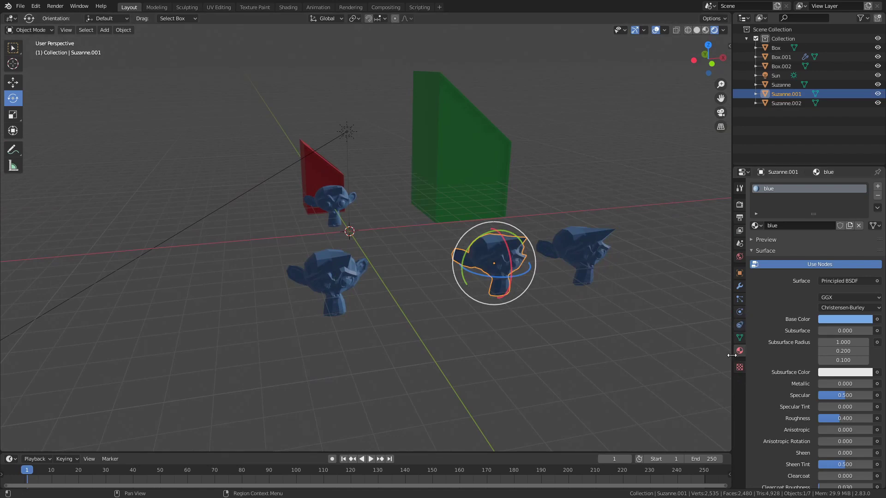
pyautogui.click(760, 226)
pyautogui.click(784, 257)
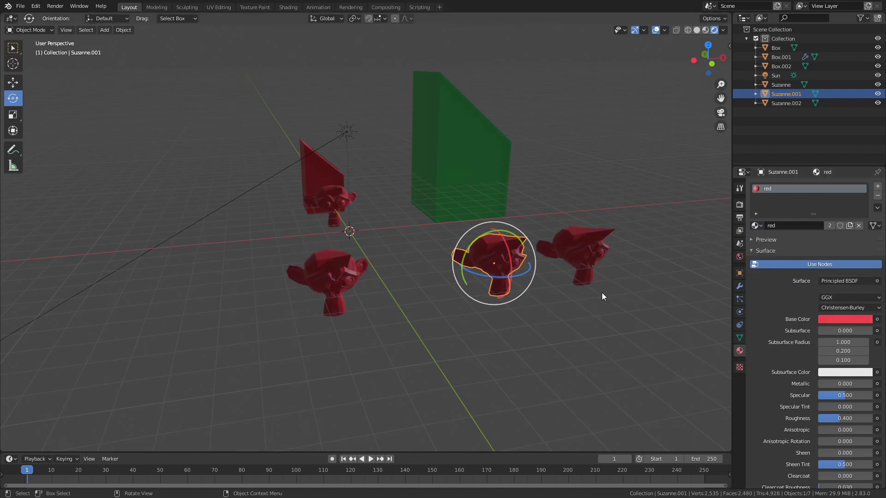
# - Orbit around to check the red monkeys, then select the sun light
pyautogui.click(551, 299)
pyautogui.moveTo(475, 286); pyautogui.dragTo(514, 298, button='middle')
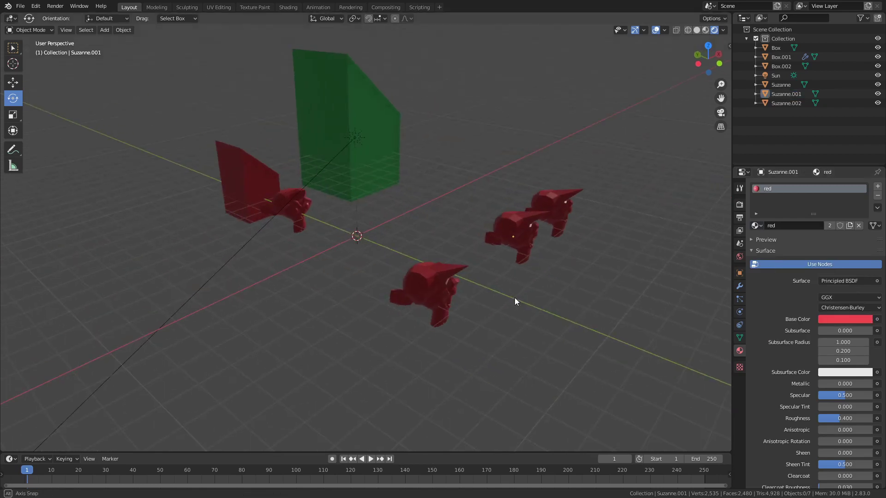
pyautogui.click(541, 224)
pyautogui.moveTo(541, 224); pyautogui.dragTo(493, 222, button='middle')
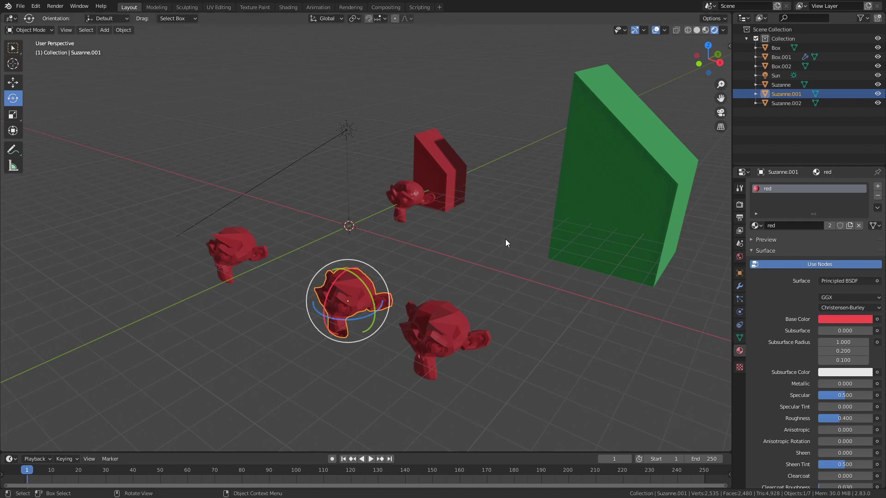
pyautogui.click(483, 253)
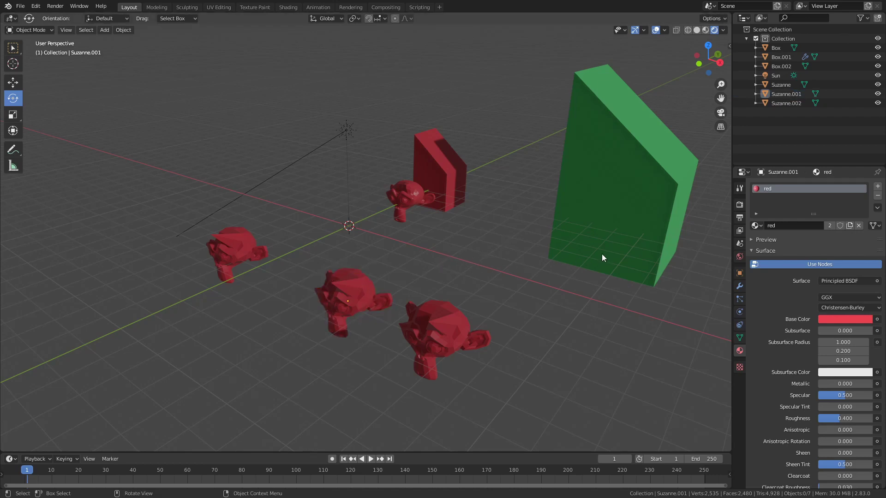
pyautogui.click(787, 94)
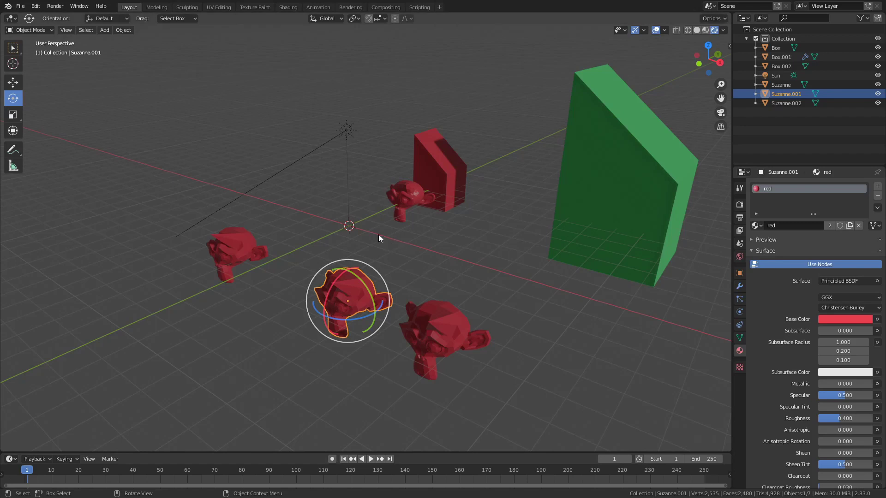
pyautogui.click(347, 132)
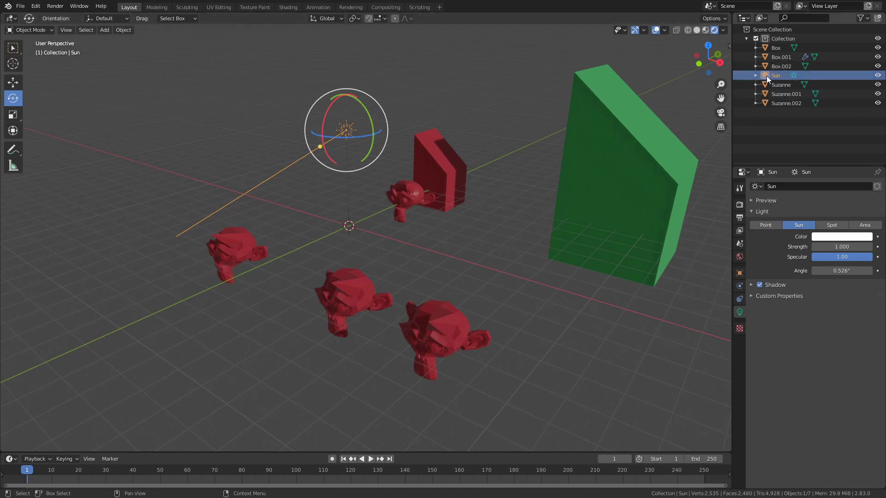
# - Rename the sun's light data-block to light01
pyautogui.click(774, 190)
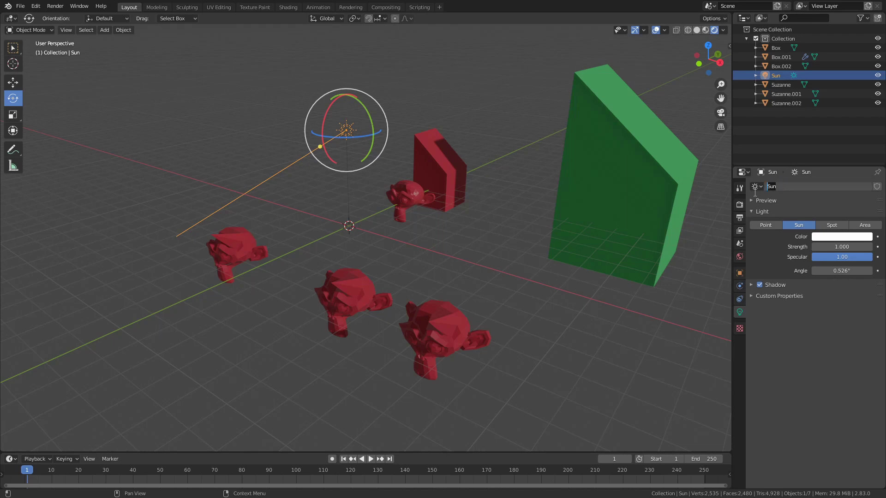
pyautogui.write('light')
pyautogui.write('01')
pyautogui.press('Return')
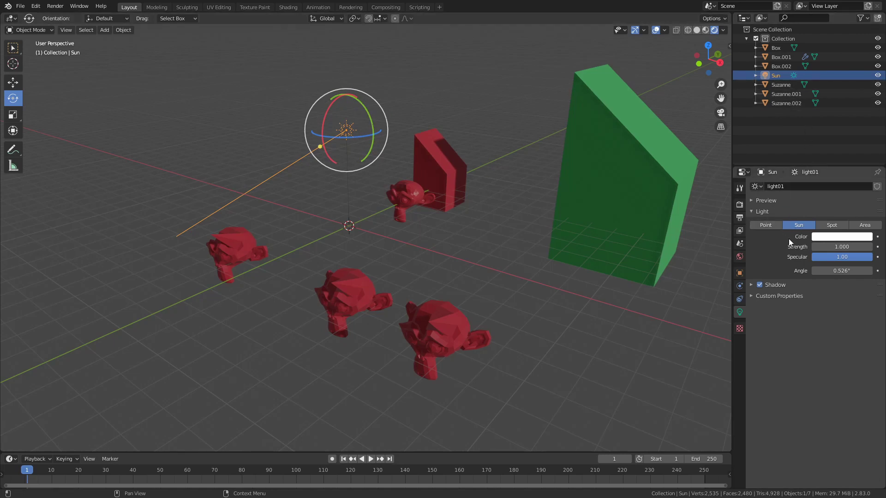
# - Make light01 a Point light with 500 W power
pyautogui.click(770, 225)
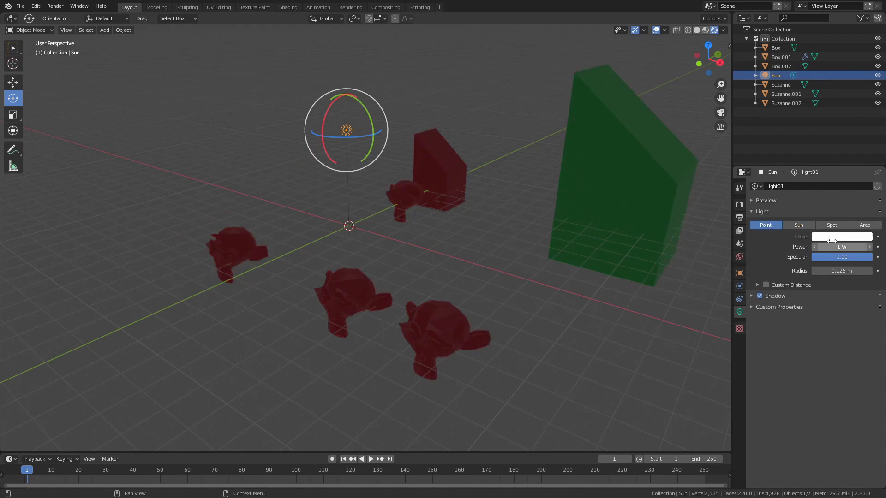
pyautogui.moveTo(836, 245); pyautogui.dragTo(867, 245)
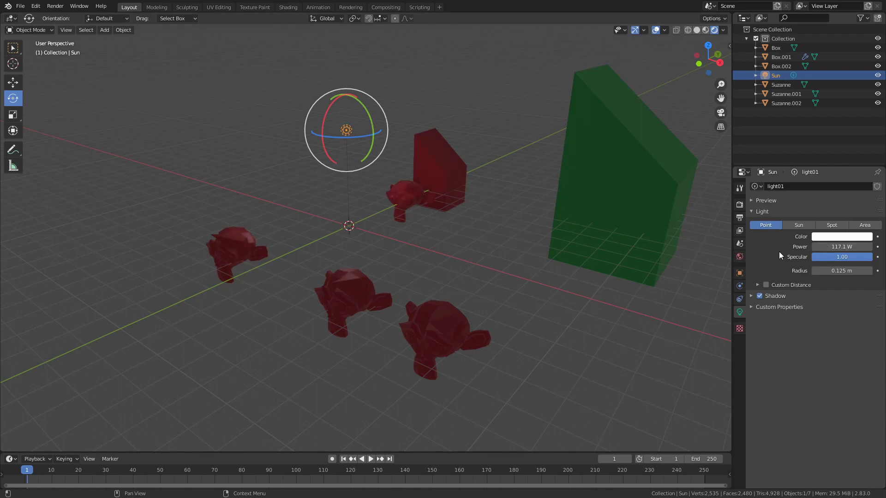
pyautogui.moveTo(830, 246); pyautogui.dragTo(849, 246)
pyautogui.doubleClick(839, 247)
pyautogui.write('500')
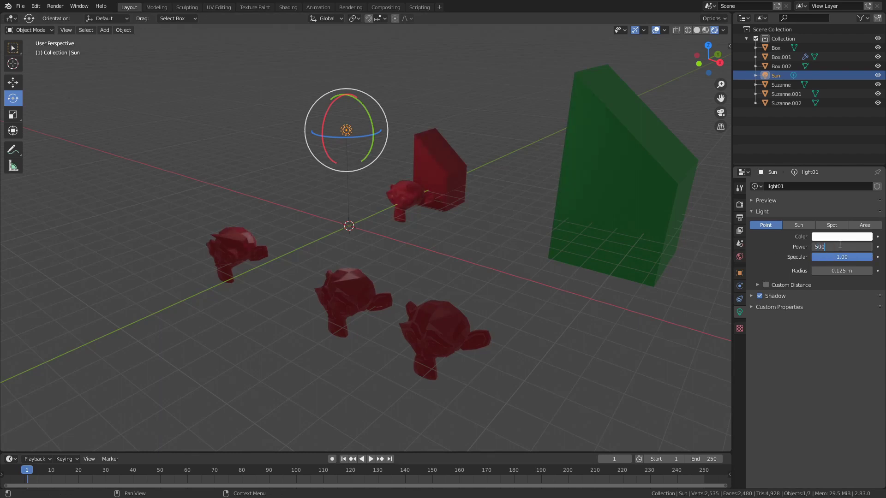
pyautogui.press('Return')
pyautogui.moveTo(366, 244); pyautogui.dragTo(364, 176, button='middle')
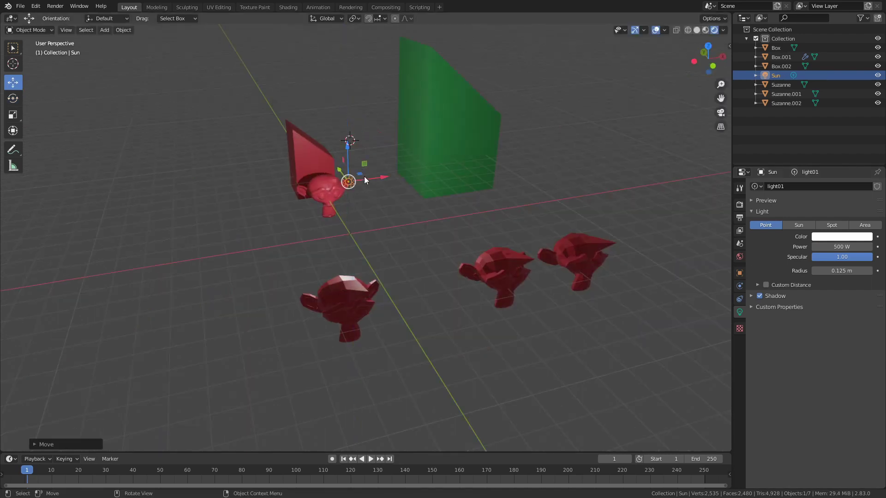
# - Move the Sun light aside and place a linked duplicate, Sun.001, beside the green box
pyautogui.press('g')
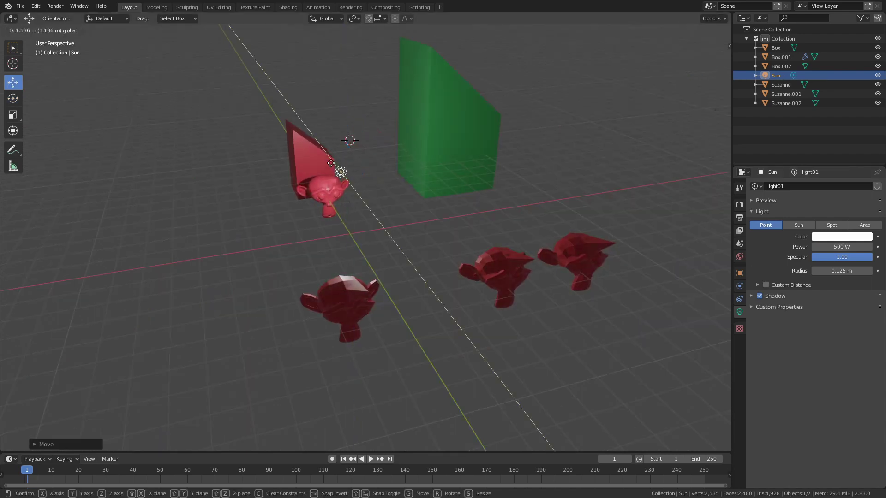
pyautogui.click(332, 164)
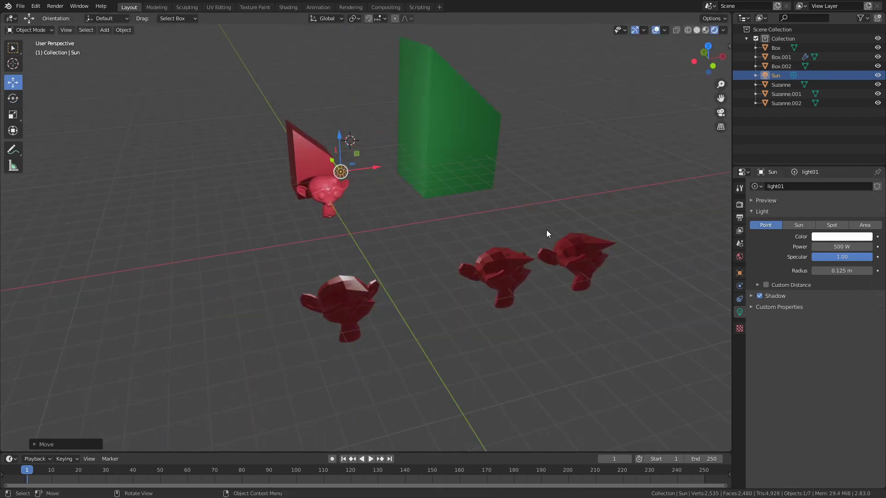
pyautogui.rightClick(343, 174)
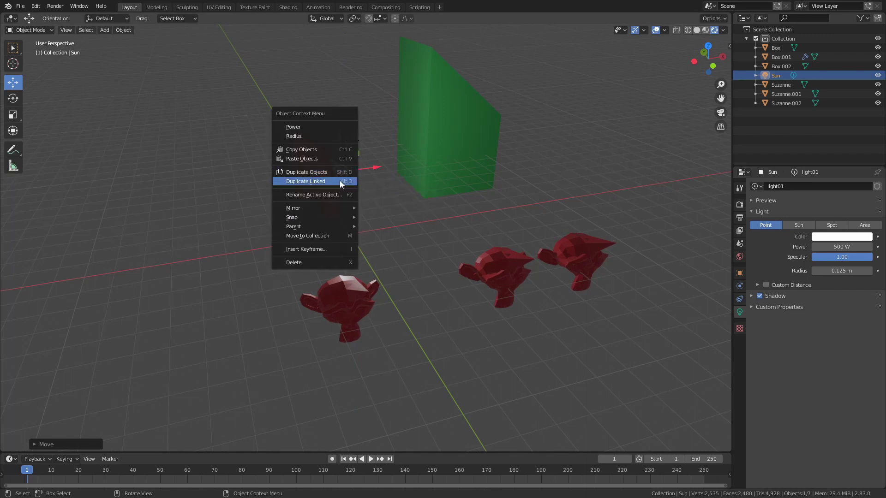
pyautogui.click(344, 174)
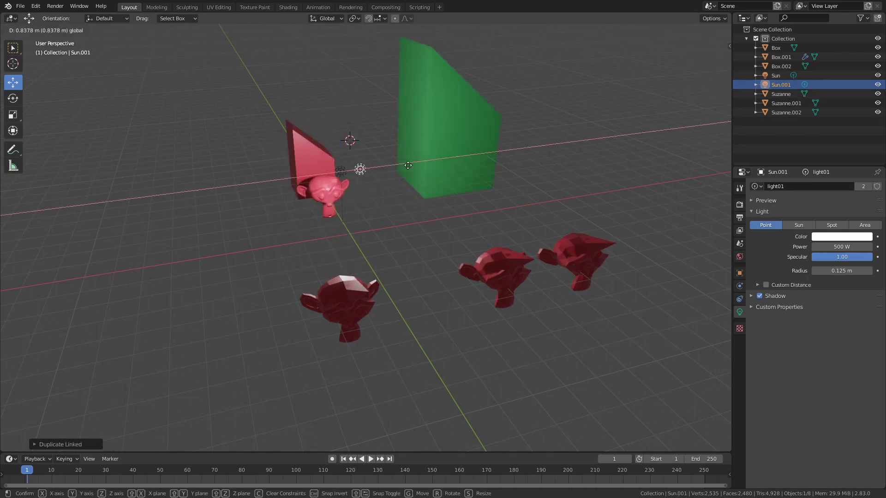
pyautogui.click(539, 154)
pyautogui.click(343, 174)
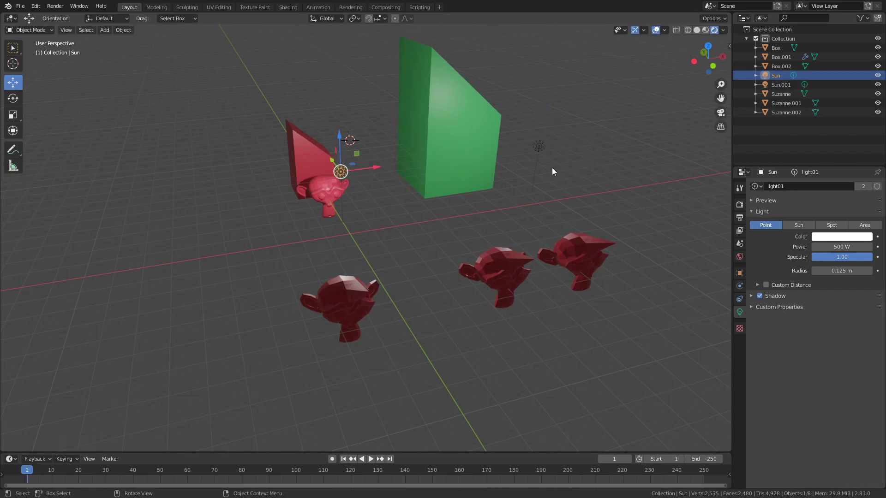
pyautogui.click(541, 141)
pyautogui.click(347, 171)
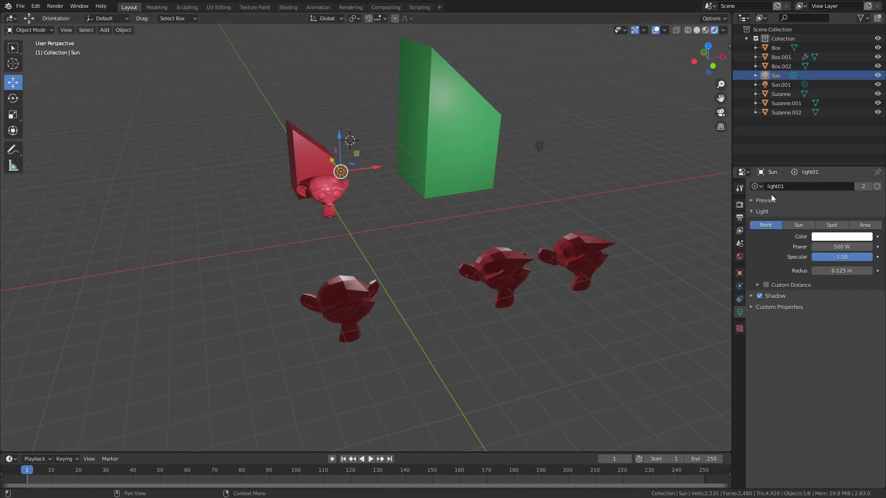
pyautogui.click(538, 146)
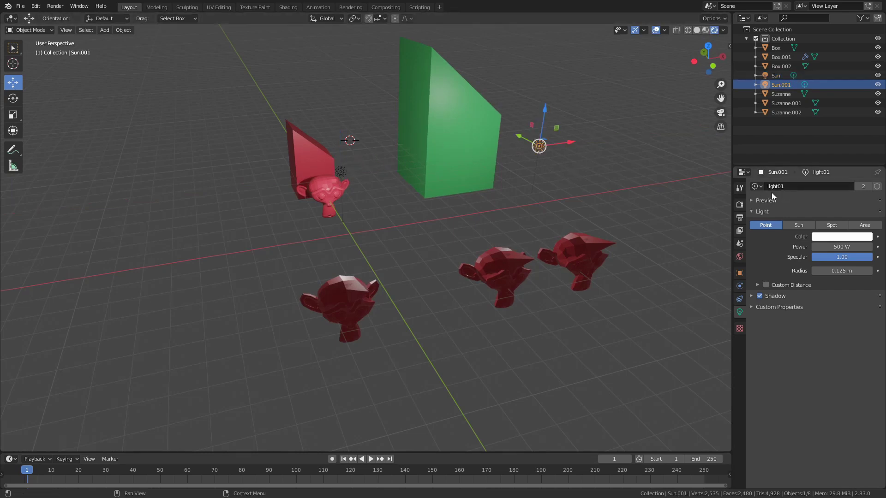
pyautogui.click(341, 172)
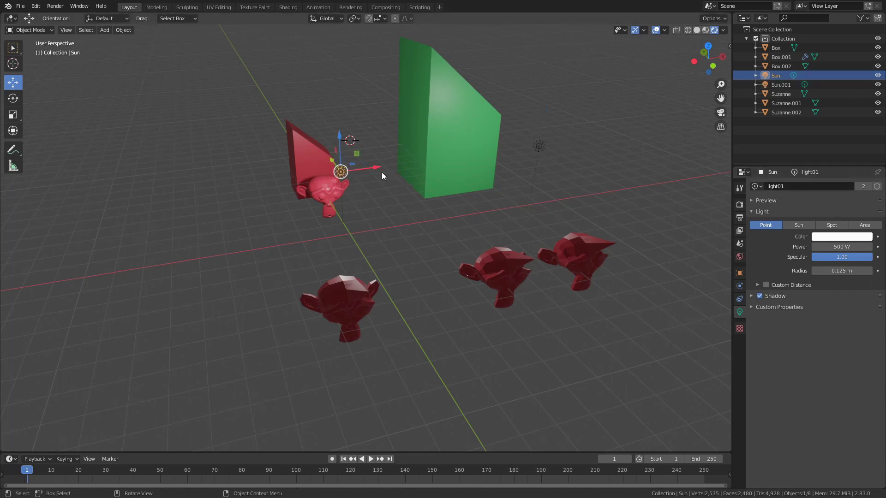
pyautogui.click(538, 151)
pyautogui.moveTo(571, 144)
pyautogui.mouseDown()
pyautogui.moveTo(443, 169)
pyautogui.moveTo(478, 167)
pyautogui.moveTo(530, 190)
pyautogui.mouseUp()
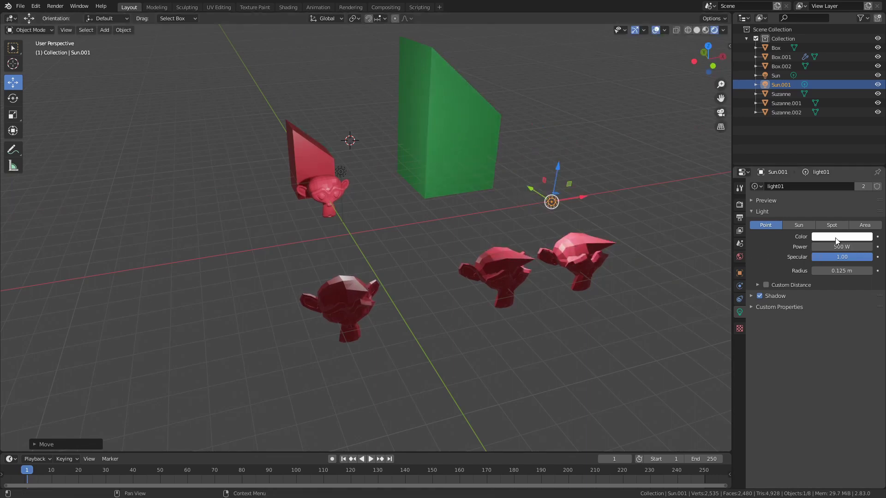
# - Tint the shared light colour orange and shift the original Sun slightly
pyautogui.click(837, 237)
pyautogui.moveTo(824, 148); pyautogui.dragTo(800, 171)
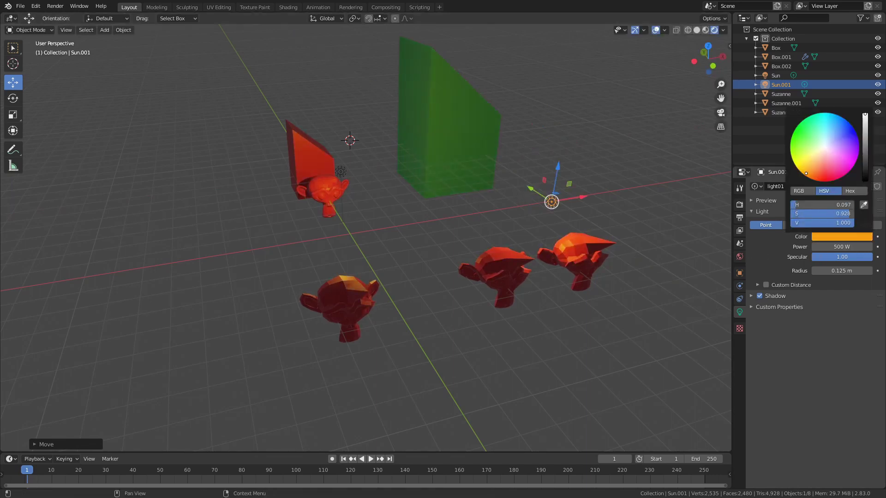
pyautogui.click(348, 171)
pyautogui.press('g')
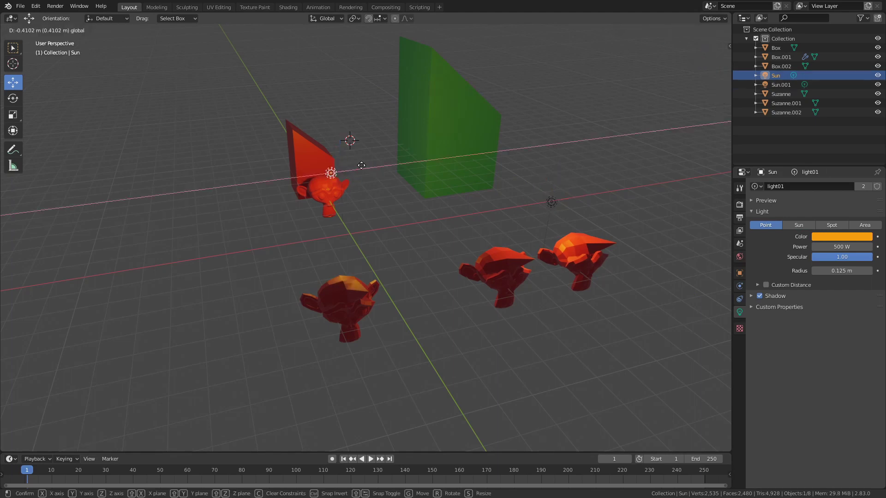
pyautogui.click(369, 165)
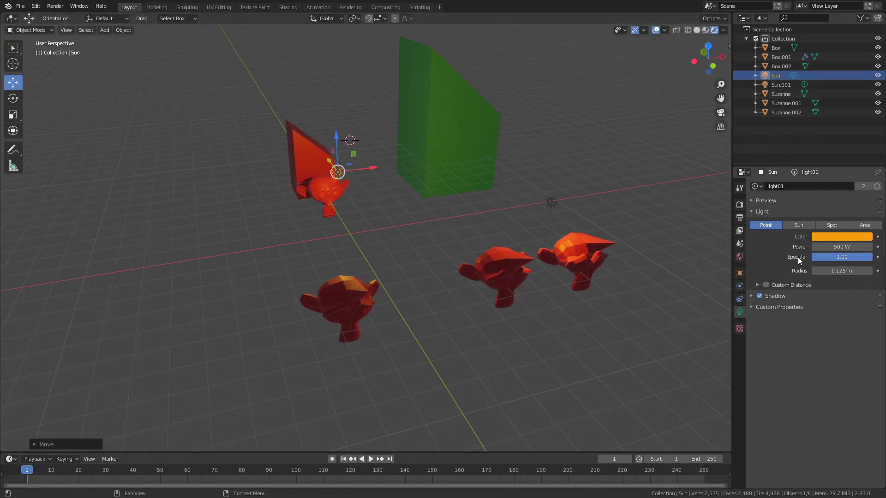
# - Change the shared light01 colour to light blue and select Sun.001
pyautogui.click(829, 237)
pyautogui.moveTo(815, 161); pyautogui.dragTo(837, 132)
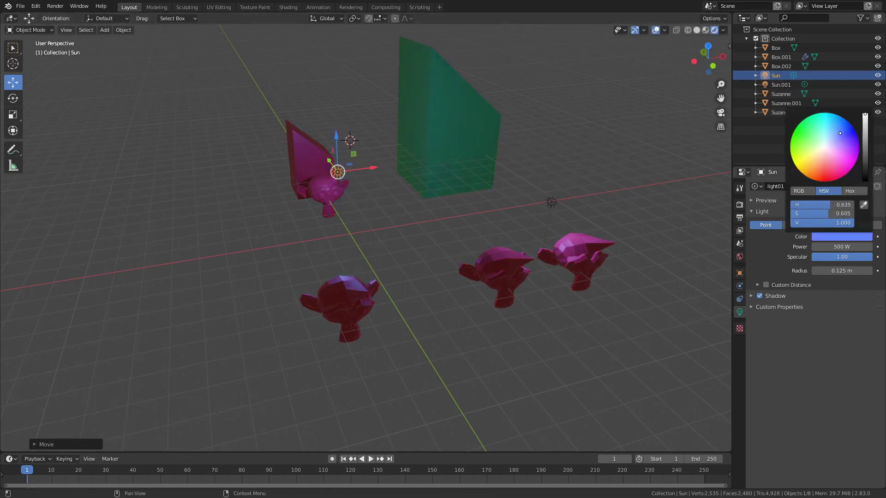
pyautogui.click(552, 202)
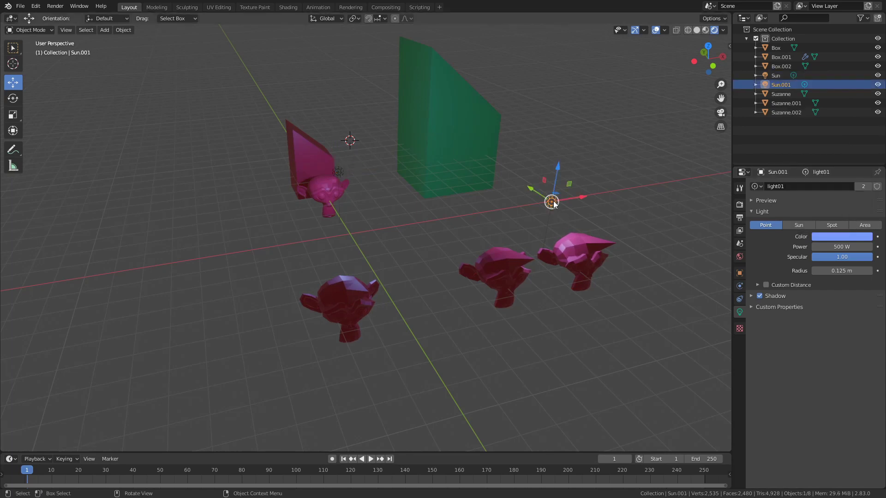
pyautogui.rightClick(552, 201)
# - Duplicate Sun.001 as independent Sun.002, move it right, and rename its data light02
pyautogui.click(529, 192)
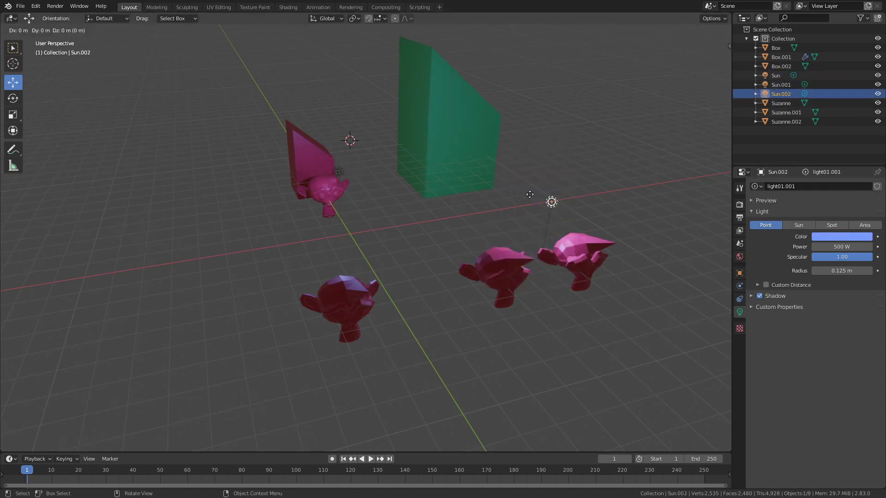
pyautogui.rightClick(570, 206)
pyautogui.moveTo(570, 203); pyautogui.dragTo(632, 191)
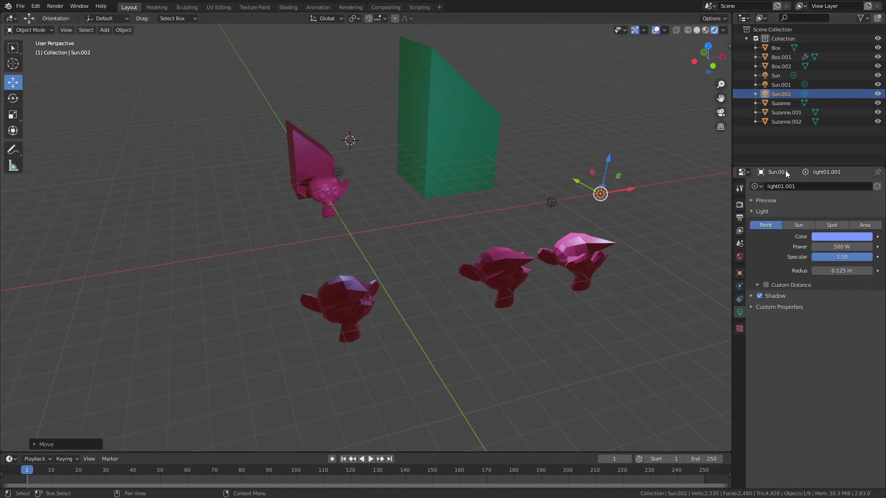
pyautogui.click(757, 186)
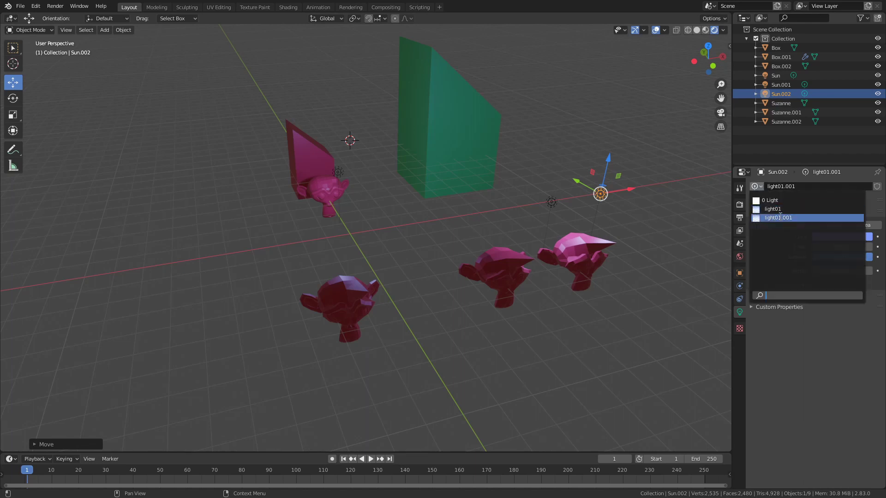
pyautogui.click(790, 186)
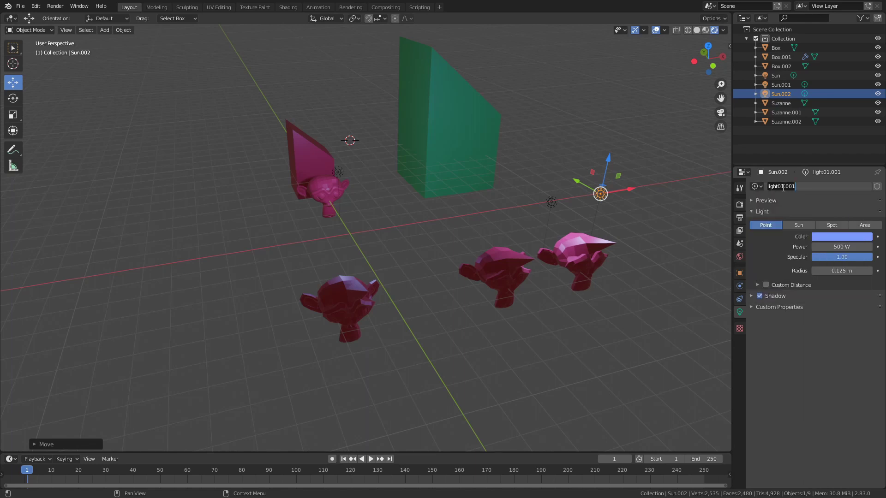
pyautogui.moveTo(780, 187); pyautogui.dragTo(815, 185)
pyautogui.write('02')
pyautogui.press('Return')
# - Colour light02 yellow and lower Sun.002 into position
pyautogui.press('g')
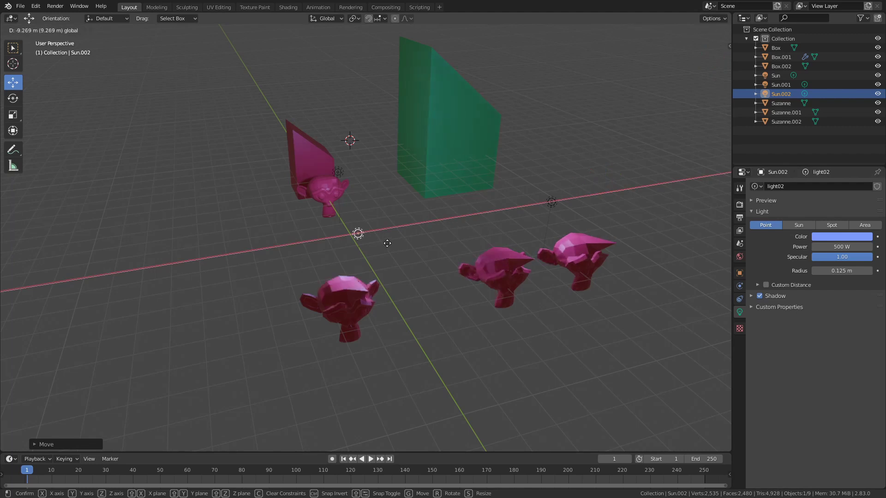
pyautogui.click(357, 250)
pyautogui.click(837, 233)
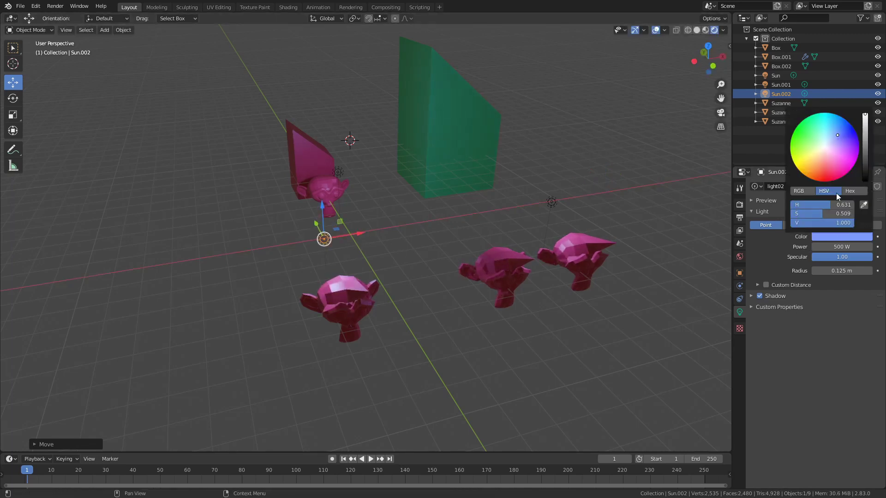
pyautogui.moveTo(839, 145); pyautogui.dragTo(805, 160)
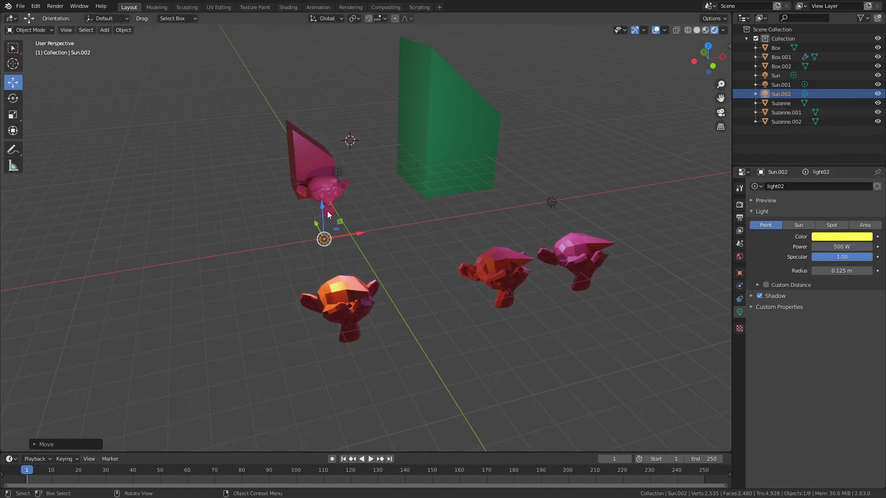
pyautogui.moveTo(327, 214); pyautogui.dragTo(328, 230)
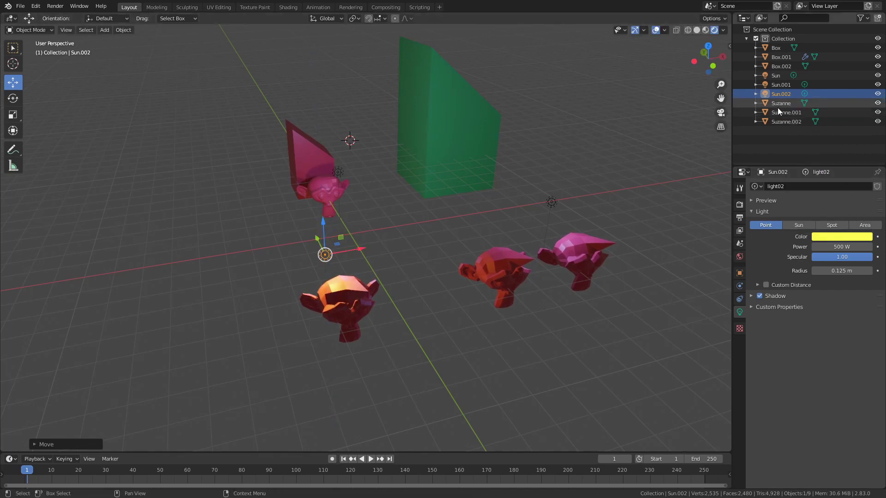
# - Move Sun.001 to the right and the original Sun to the left around the monkeys
pyautogui.click(782, 84)
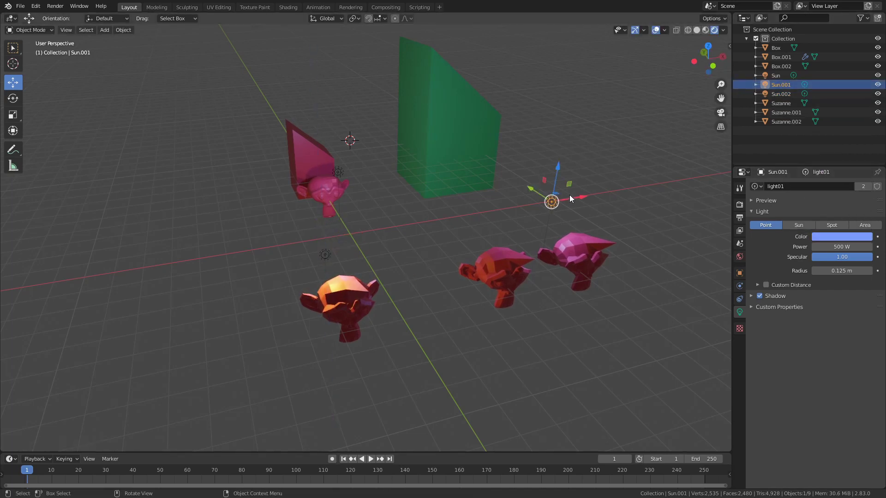
pyautogui.moveTo(570, 199); pyautogui.dragTo(602, 217)
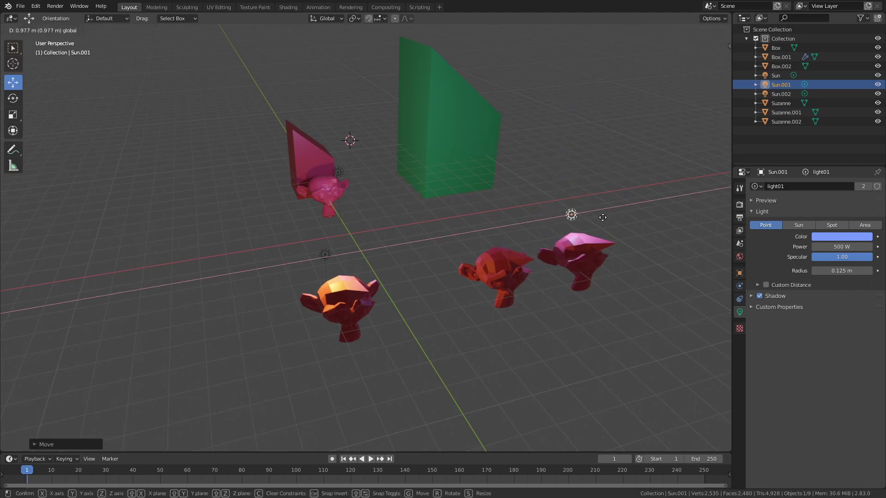
pyautogui.moveTo(477, 272); pyautogui.dragTo(466, 239, button='middle')
pyautogui.click(333, 178)
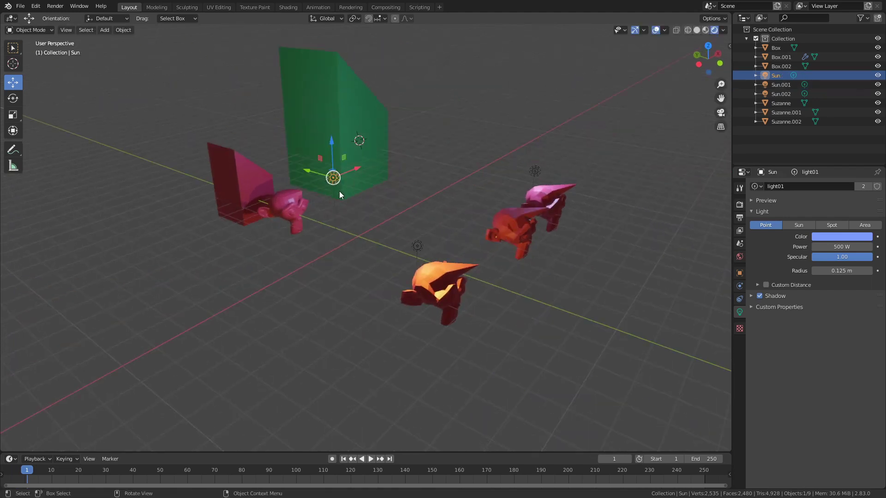
pyautogui.moveTo(311, 173)
pyautogui.mouseDown()
pyautogui.moveTo(284, 164)
pyautogui.moveTo(309, 166)
pyautogui.mouseUp()
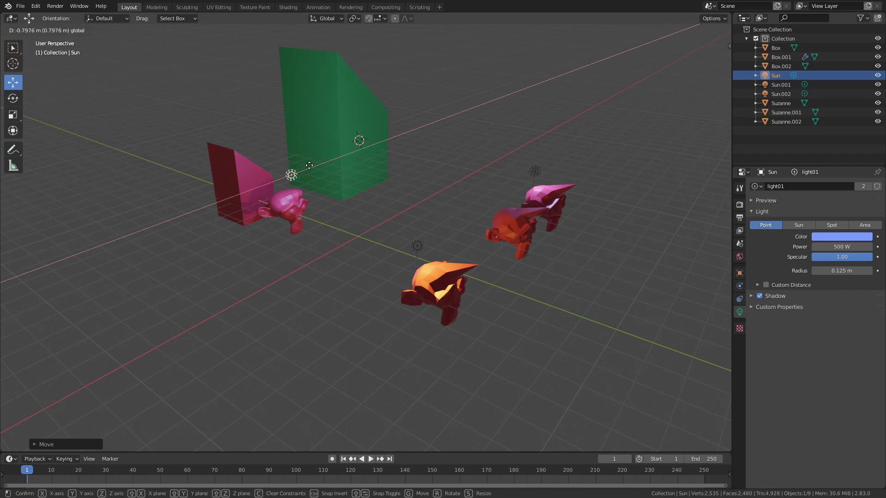
pyautogui.click(309, 165)
pyautogui.moveTo(442, 205); pyautogui.dragTo(658, 272, button='middle')
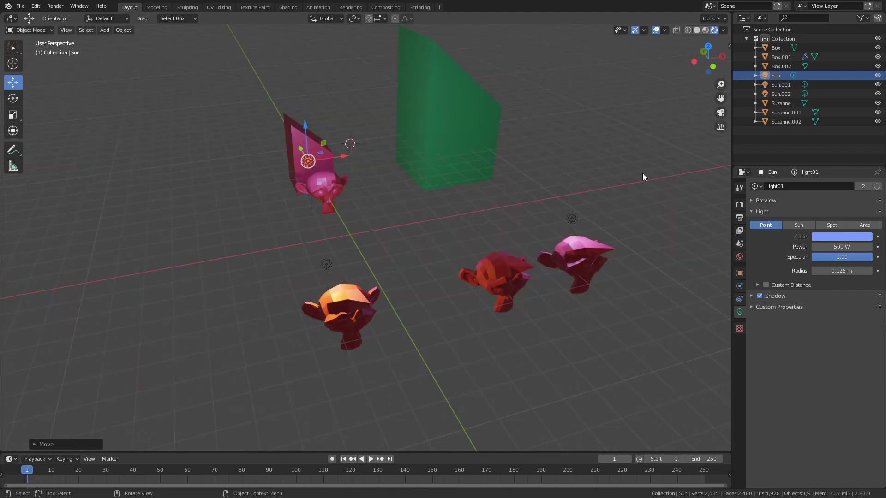
pyautogui.click(105, 31)
pyautogui.moveTo(117, 41)
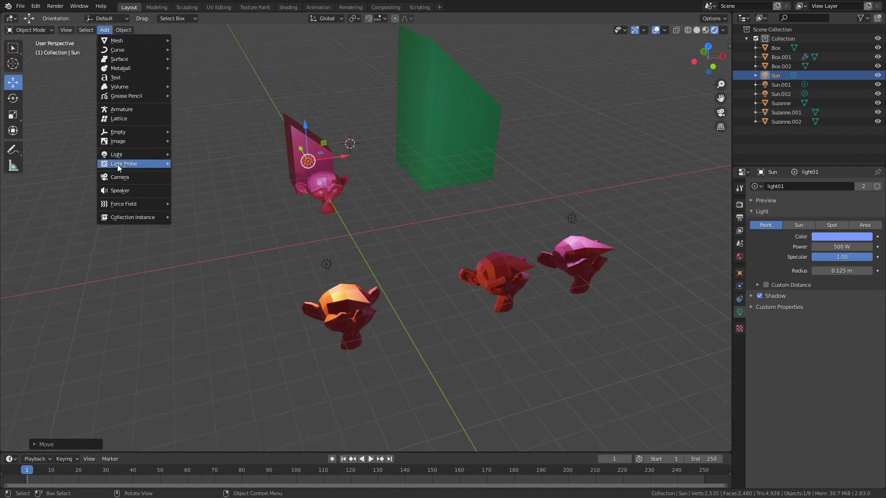
# - Add a camera, move it to the upper right, and name its camera data Lens
pyautogui.click(116, 178)
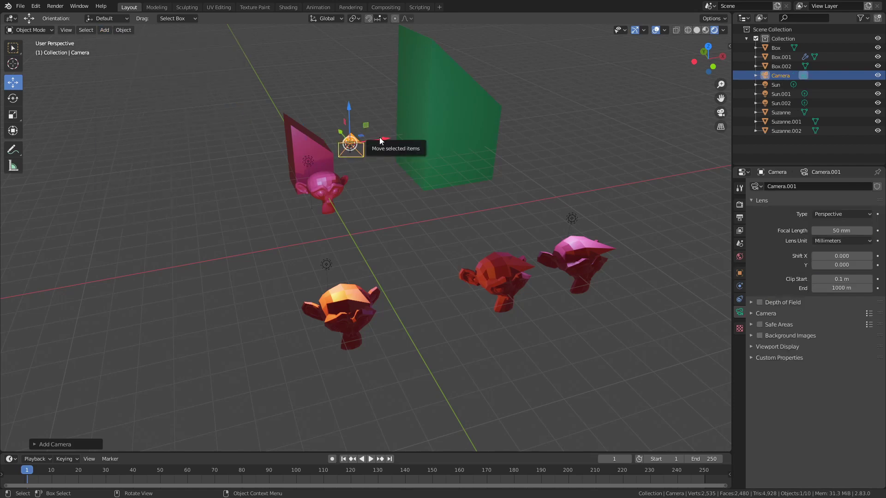
pyautogui.moveTo(379, 137); pyautogui.dragTo(609, 128)
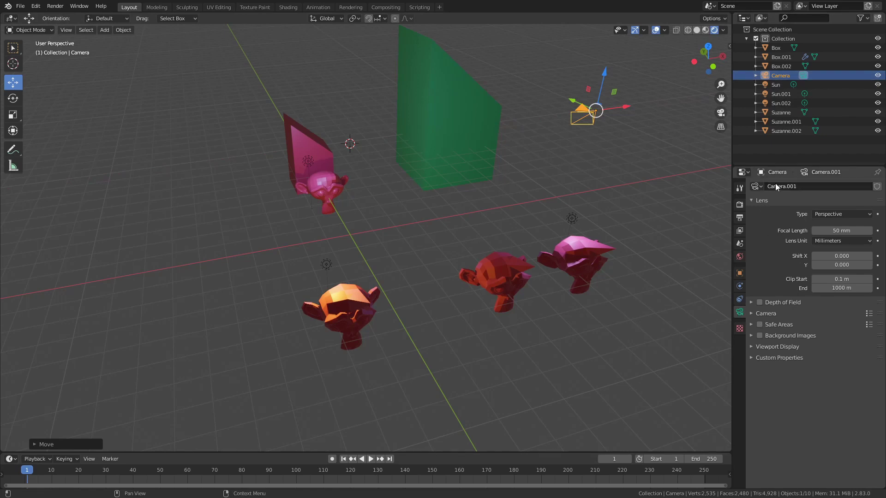
pyautogui.click(786, 188)
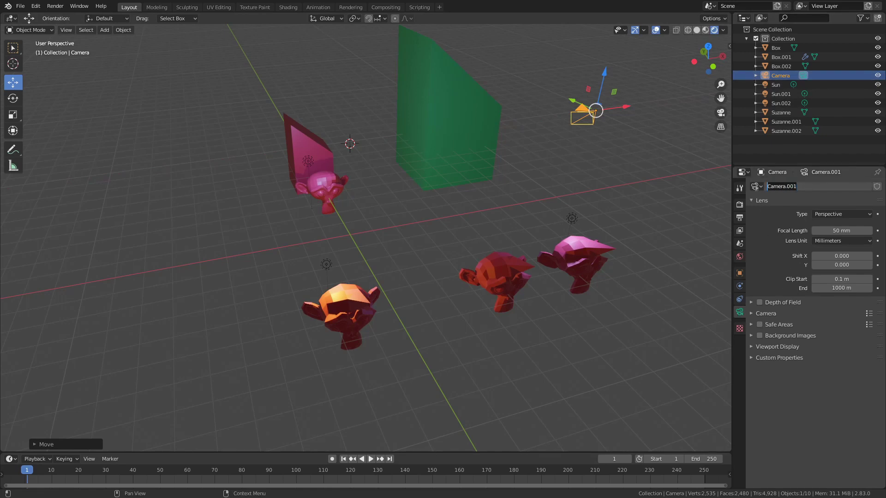
pyautogui.write('Lens')
pyautogui.press('Return')
# - Create a linked duplicate of the camera sharing the Lens data
pyautogui.rightClick(593, 115)
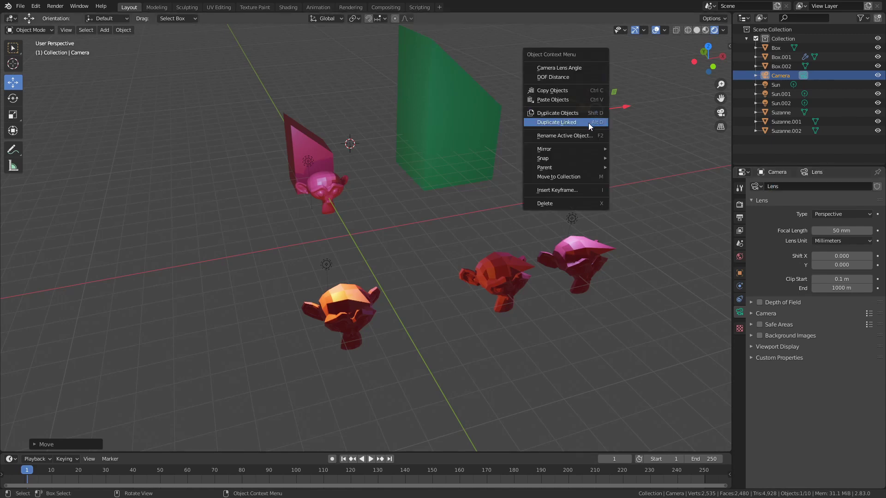
pyautogui.click(588, 122)
pyautogui.rightClick(616, 117)
# - Place Camera.001 right of the original and set the shared focal length to 239 mm
pyautogui.moveTo(625, 107); pyautogui.dragTo(667, 101)
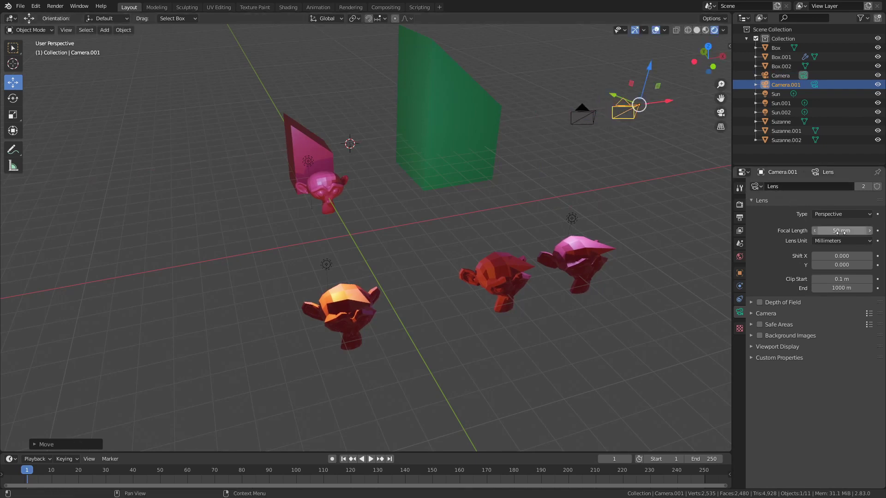
pyautogui.moveTo(841, 230)
pyautogui.mouseDown()
pyautogui.moveTo(867, 230)
pyautogui.moveTo(826, 230)
pyautogui.moveTo(839, 230)
pyautogui.mouseUp()
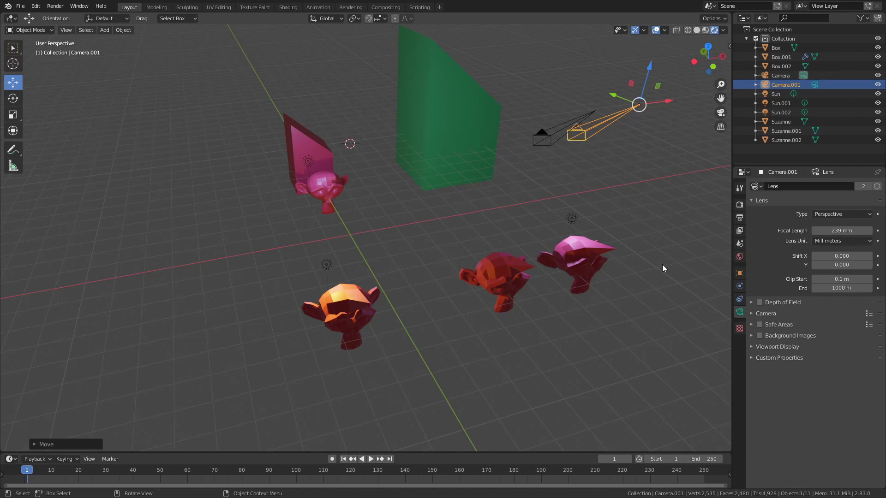
pyautogui.click(642, 146)
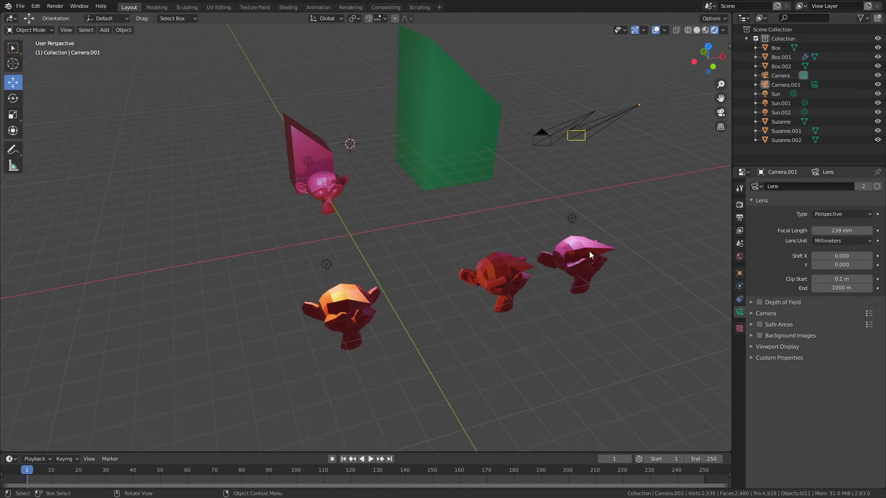
pyautogui.click(501, 277)
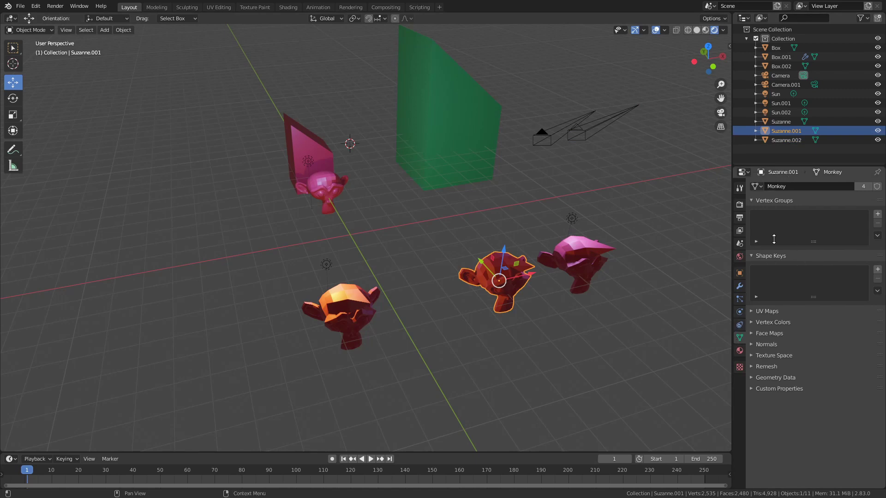
# - Assign the Box the BoxMesh.001 mesh and give that mesh a fake user
pyautogui.click(756, 186)
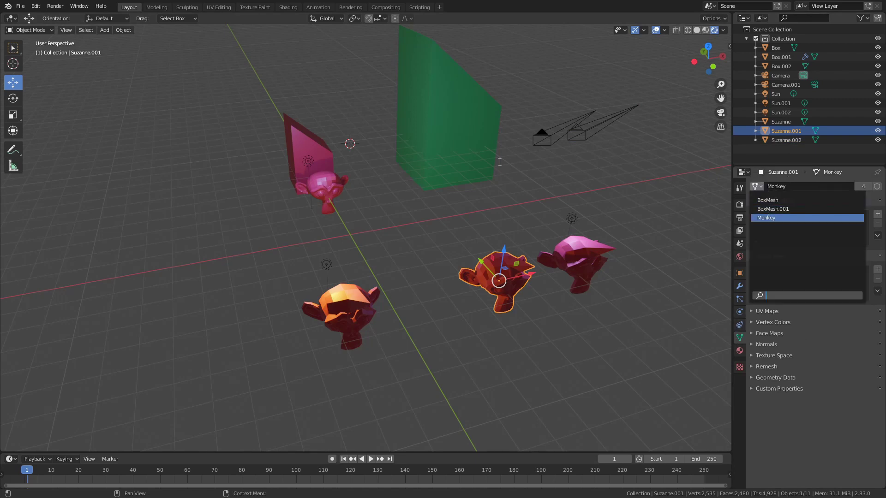
pyautogui.click(463, 152)
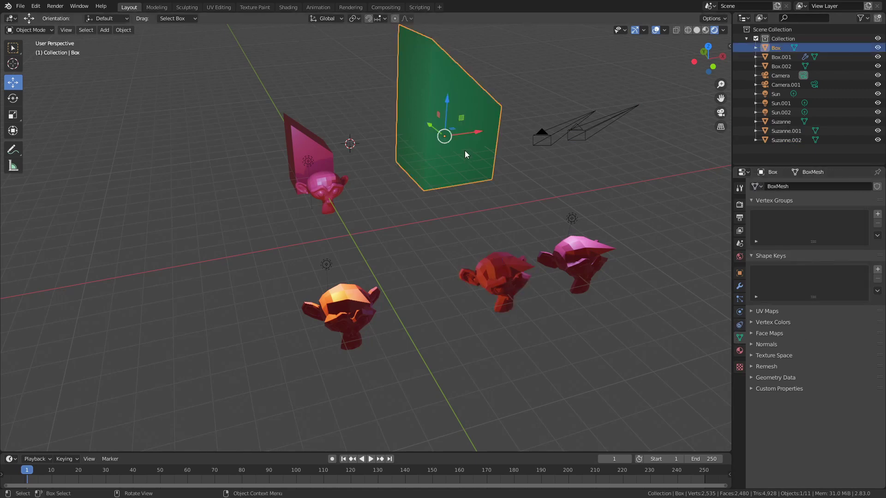
pyautogui.click(757, 186)
pyautogui.click(772, 209)
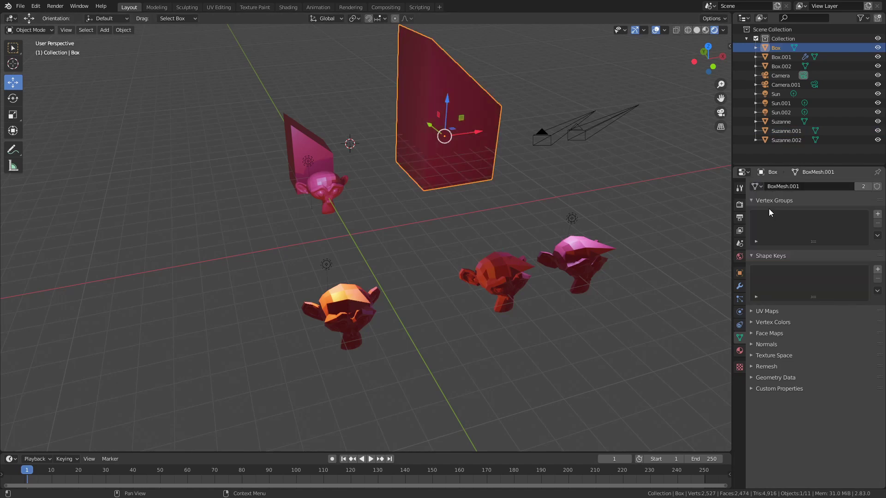
pyautogui.click(520, 197)
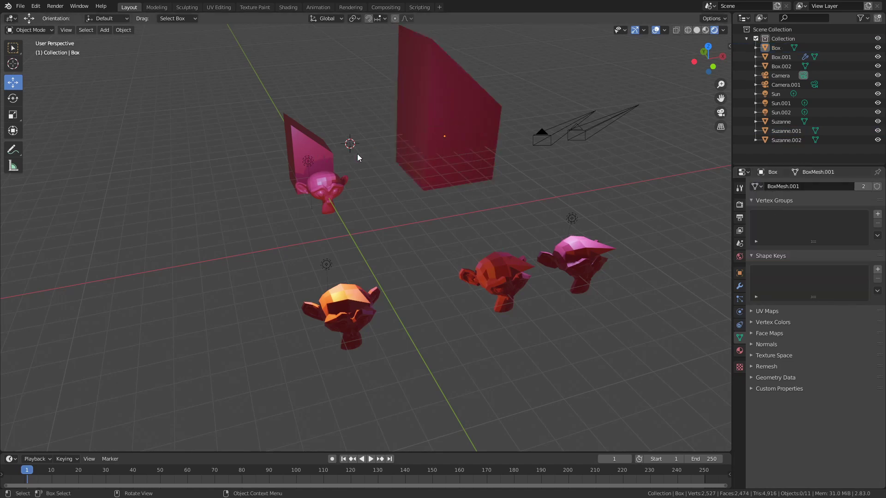
pyautogui.click(761, 189)
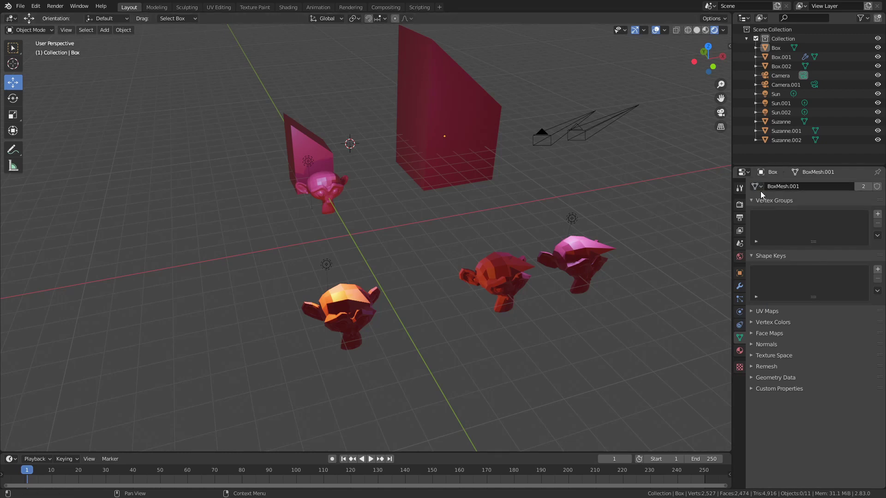
pyautogui.click(760, 188)
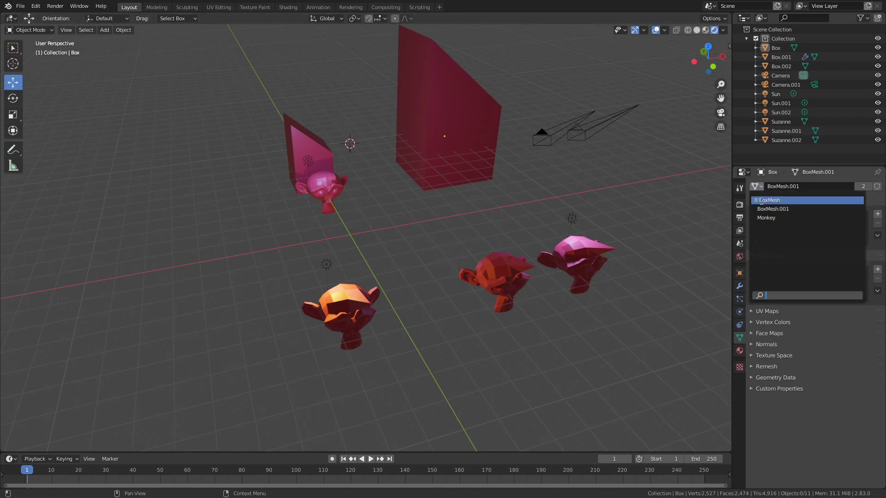
pyautogui.click(877, 186)
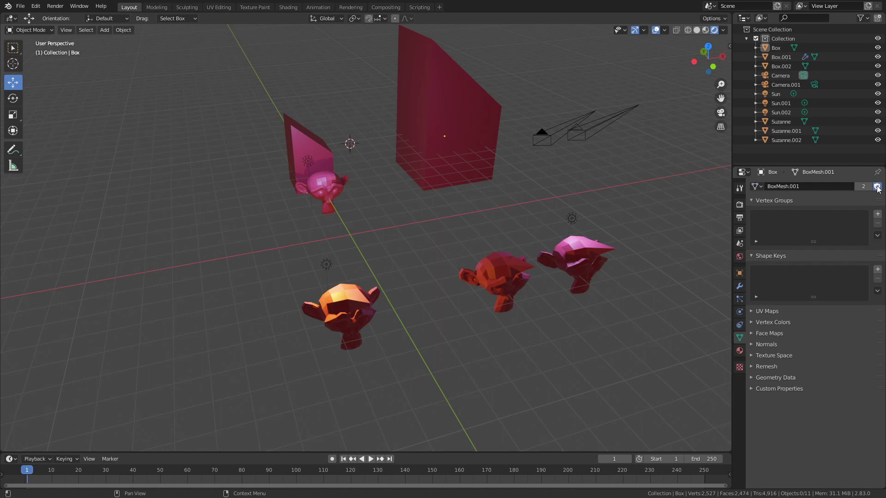
# - Swap the Box to the green BoxMesh, then back to BoxMesh.001
pyautogui.click(761, 187)
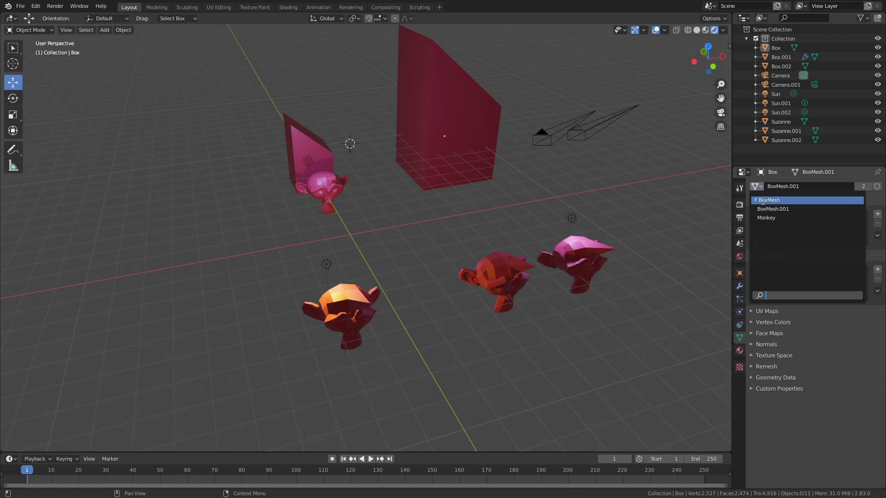
pyautogui.click(775, 200)
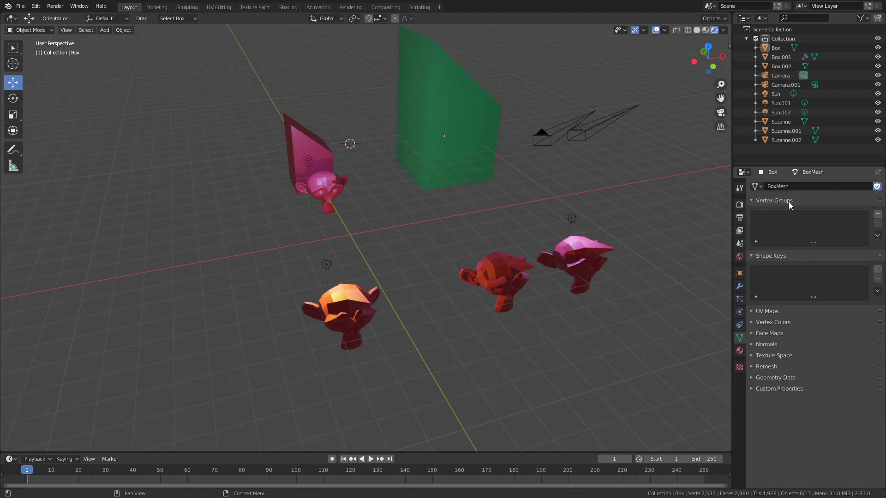
pyautogui.click(756, 186)
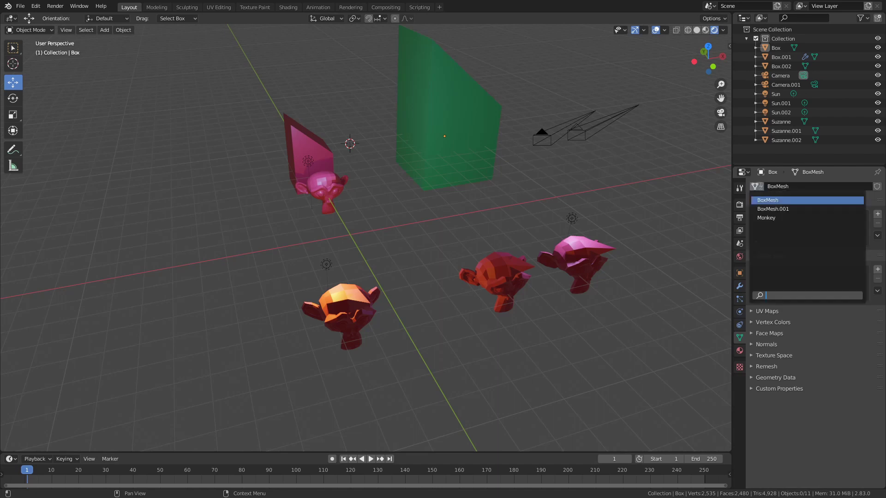
pyautogui.click(779, 208)
pyautogui.moveTo(545, 168); pyautogui.dragTo(374, 243, button='middle')
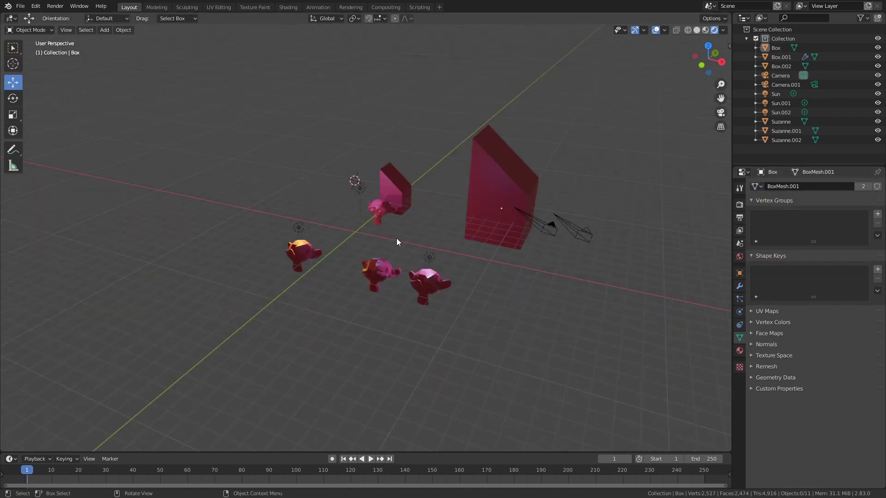
# - Linked-duplicate Suzanne.001 as Suzanne.003 and move it right along X
pyautogui.scroll(2, 397, 238)
pyautogui.scroll(1, 408, 236)
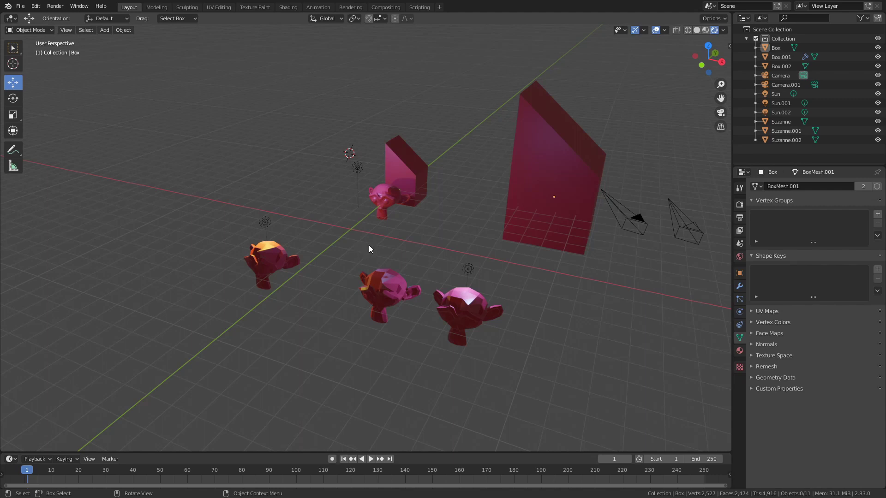
pyautogui.moveTo(354, 254); pyautogui.dragTo(372, 262, button='middle')
pyautogui.click(416, 288)
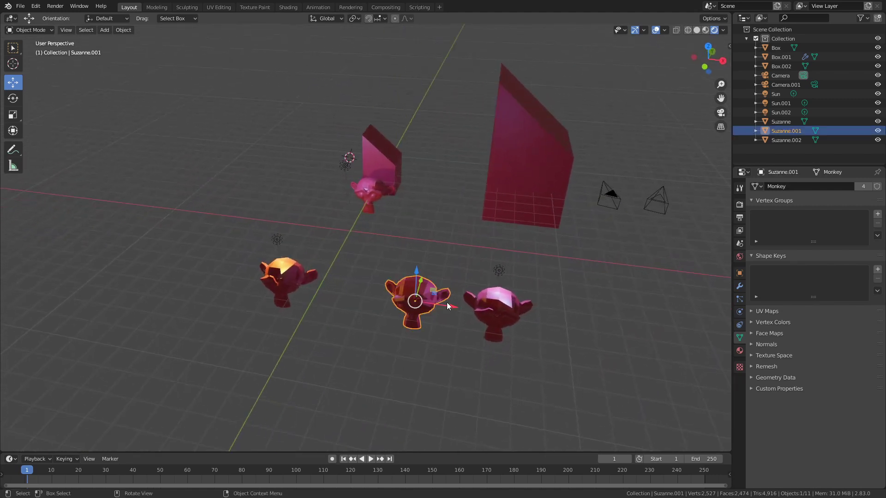
pyautogui.rightClick(427, 292)
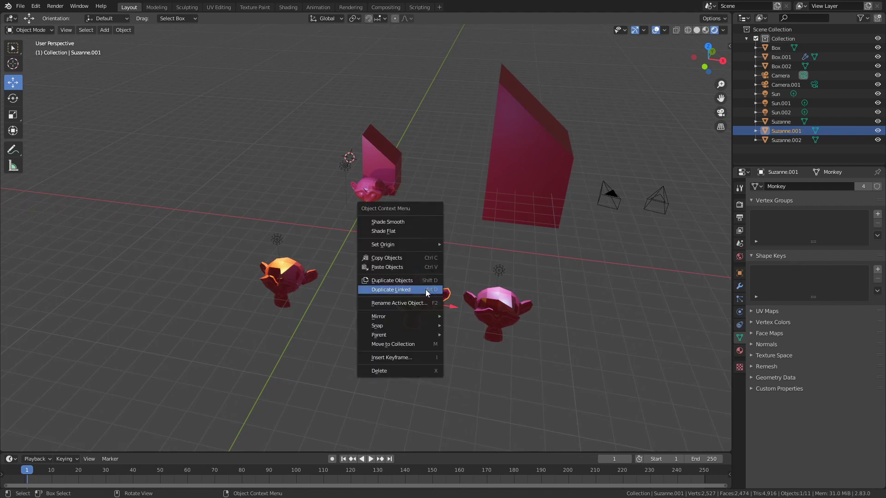
pyautogui.click(422, 288)
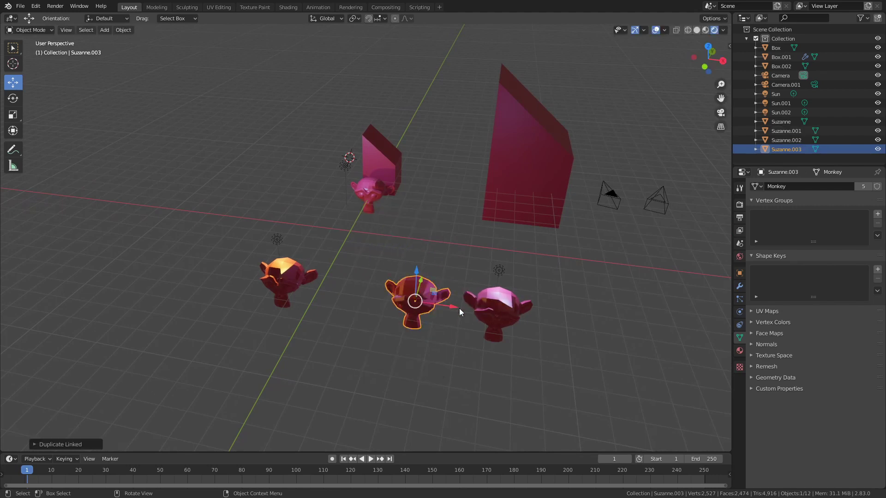
pyautogui.moveTo(458, 308); pyautogui.dragTo(600, 337)
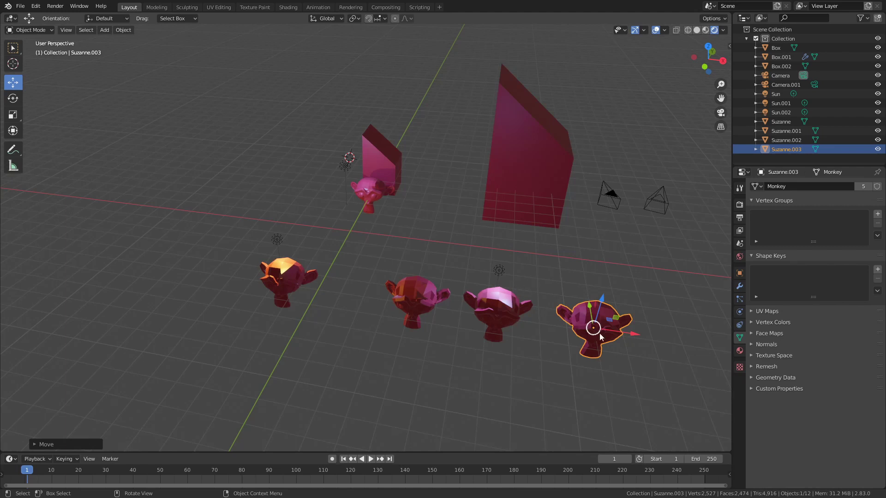
pyautogui.moveTo(599, 336)
pyautogui.mouseDown(button='middle')
pyautogui.moveTo(580, 362)
pyautogui.moveTo(529, 298)
pyautogui.mouseUp(button='middle')
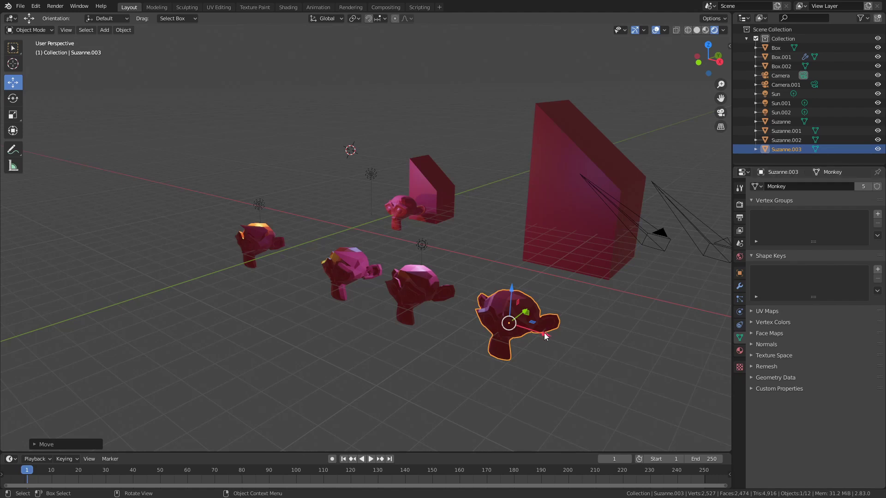
# - Drag Suzanne.003 across the ground plane until it sits beside the tall red box
pyautogui.moveTo(542, 334); pyautogui.dragTo(535, 298)
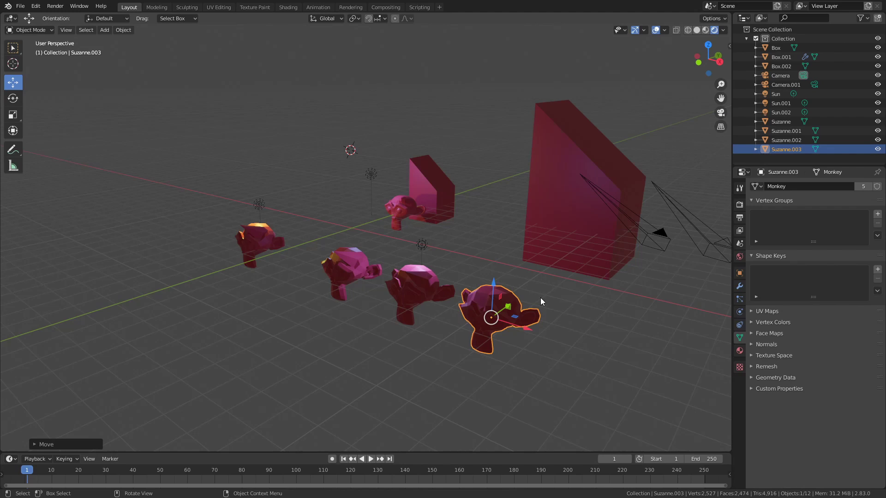
pyautogui.moveTo(508, 308); pyautogui.dragTo(517, 298)
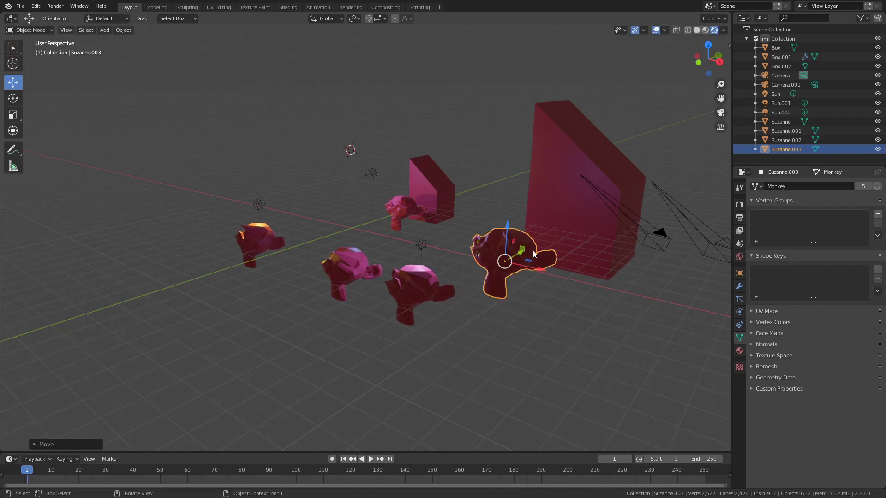
pyautogui.moveTo(524, 307)
pyautogui.mouseDown()
pyautogui.moveTo(403, 310)
pyautogui.moveTo(486, 278)
pyautogui.mouseUp()
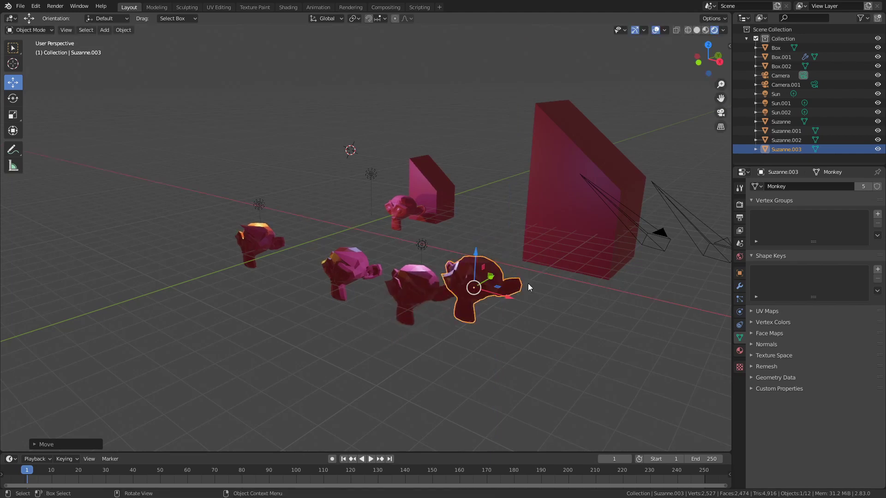
pyautogui.moveTo(555, 305); pyautogui.dragTo(502, 325, button='middle')
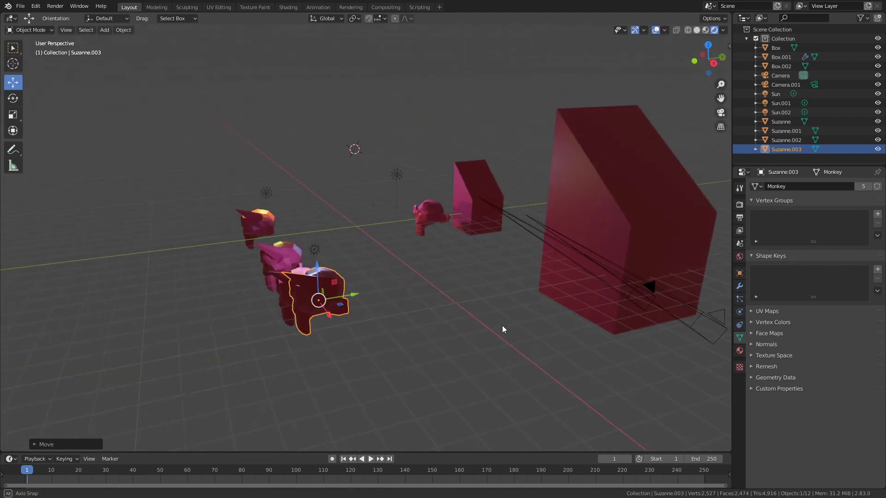
pyautogui.moveTo(327, 322); pyautogui.dragTo(436, 305)
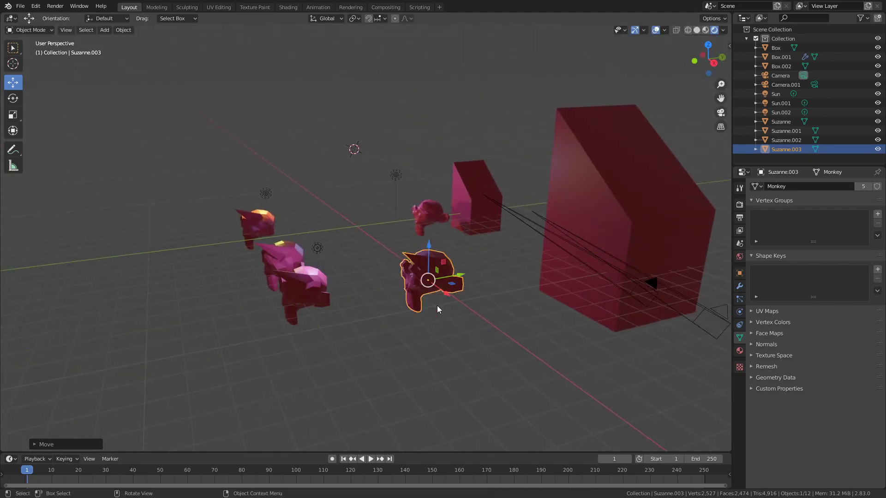
pyautogui.moveTo(391, 326); pyautogui.dragTo(515, 288, button='middle')
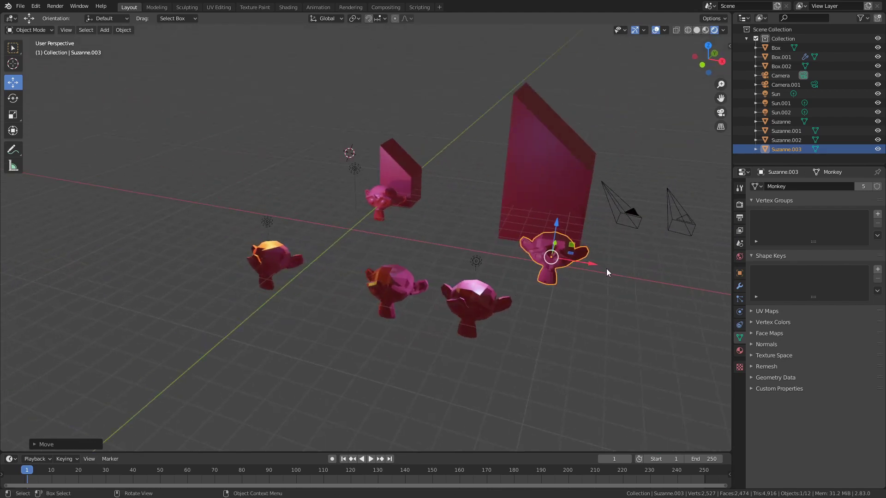
pyautogui.hotkey('ctrl', 'z')
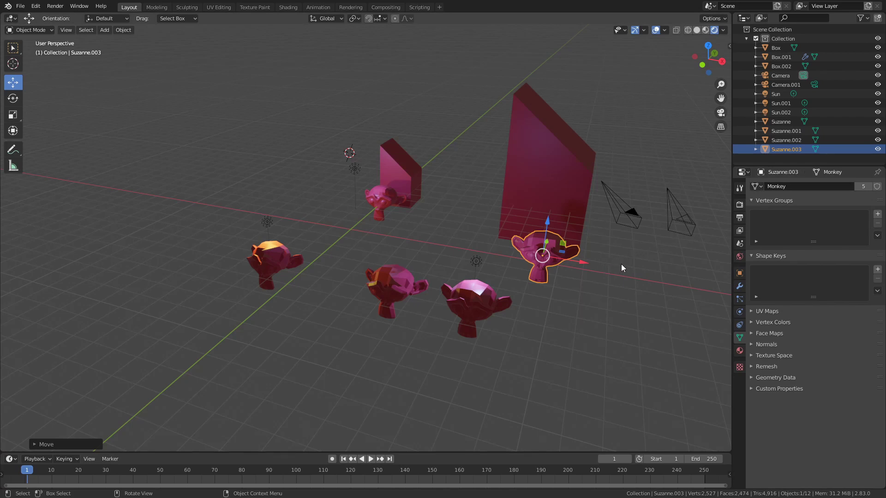
pyautogui.moveTo(621, 264); pyautogui.dragTo(526, 284, button='middle')
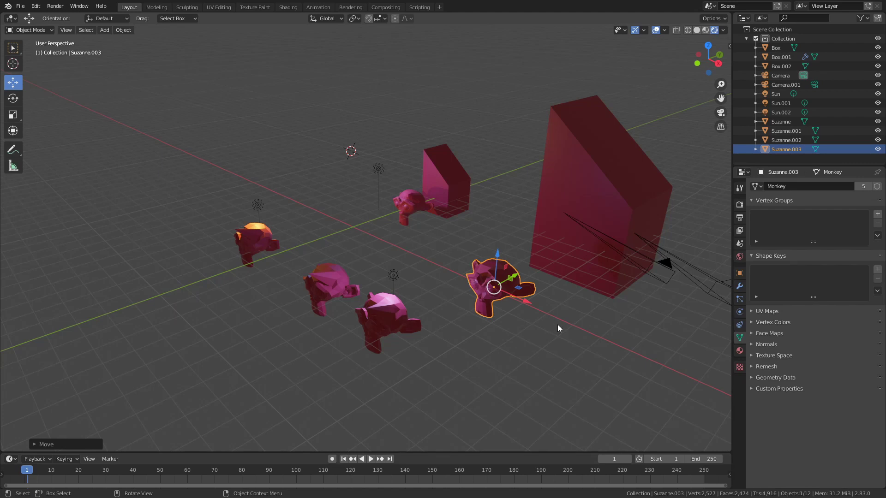
# - Switch the Outliner display mode to Blender File
pyautogui.rightClick(773, 29)
pyautogui.press('Escape')
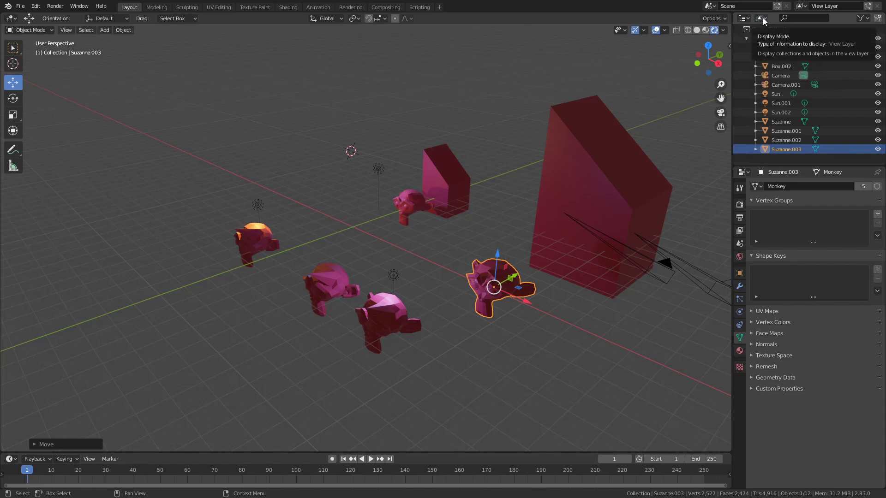
pyautogui.click(762, 18)
pyautogui.click(767, 57)
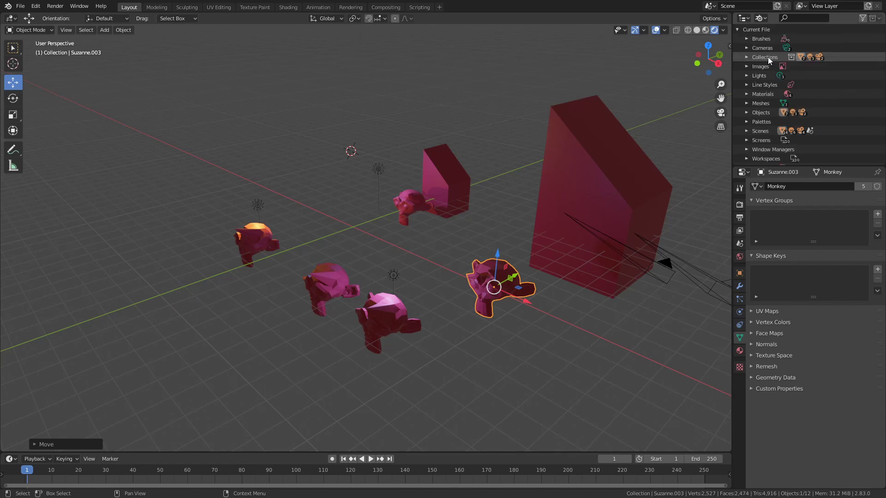
# - Expand Materials (blue, green, red) and Meshes (BoxMesh, BoxMesh.001, Monkey)
pyautogui.click(746, 84)
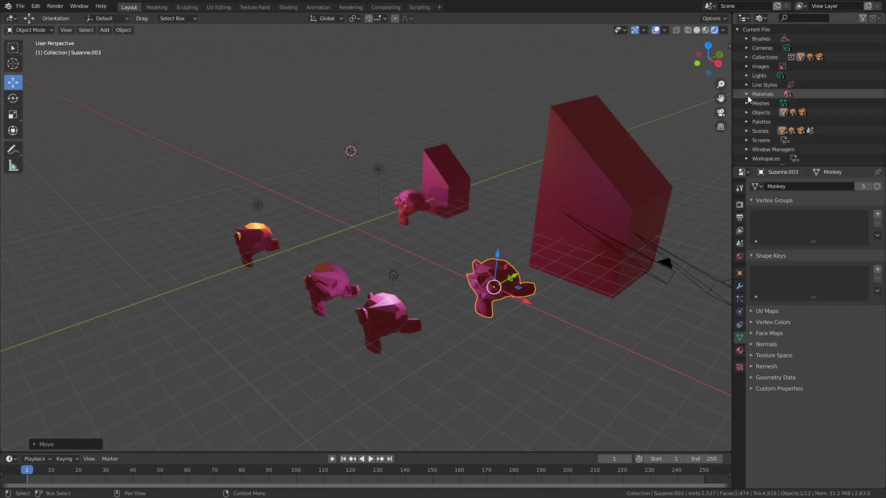
pyautogui.click(746, 94)
pyautogui.scroll(-2, 783, 124)
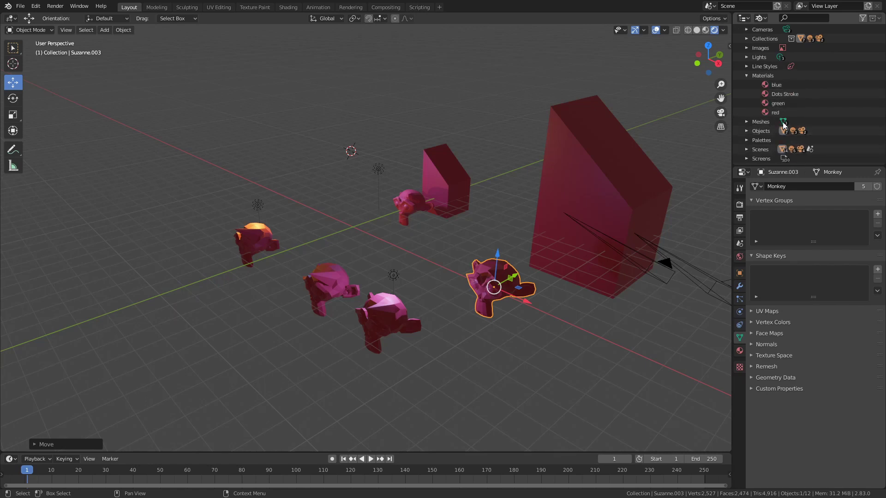
pyautogui.scroll(-2, 783, 134)
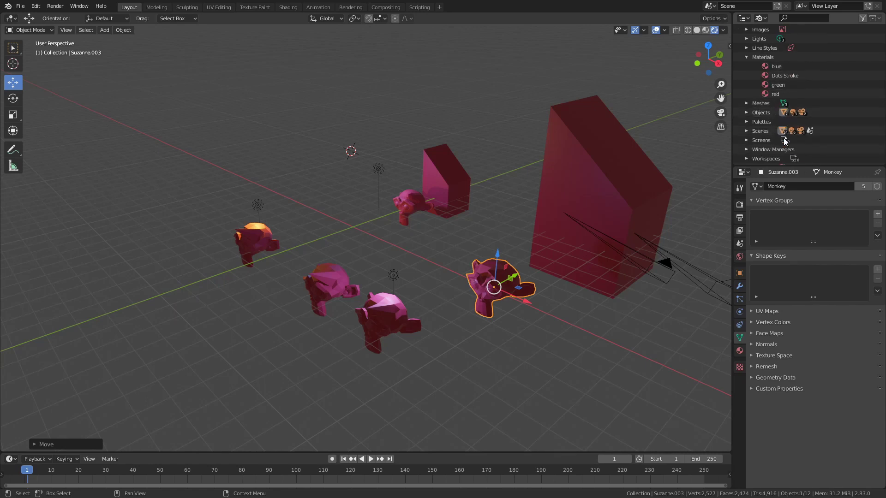
pyautogui.click(746, 104)
pyautogui.scroll(-1, 791, 129)
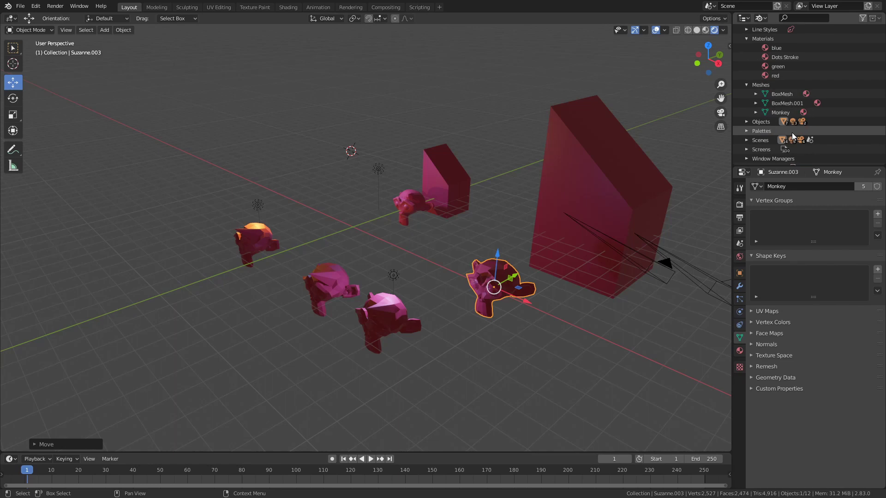
pyautogui.scroll(-2, 792, 134)
pyautogui.scroll(2, 779, 146)
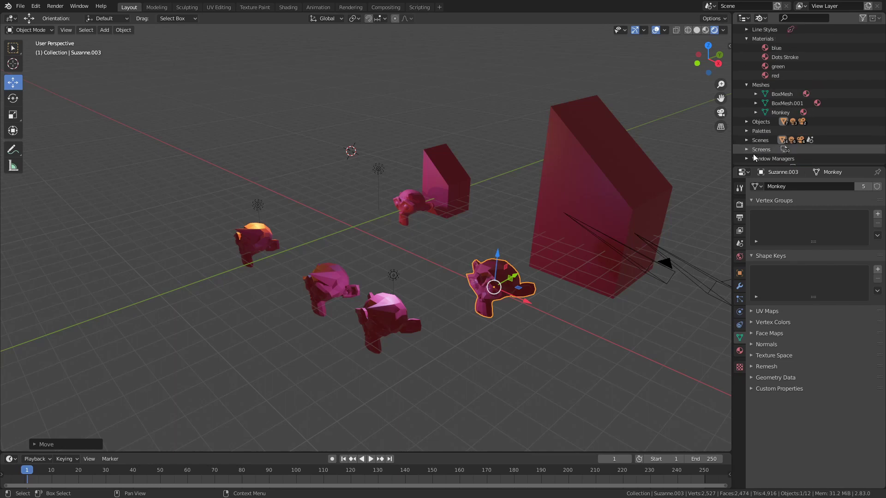
# - Expand Objects and scroll through the twelve listed objects
pyautogui.click(747, 121)
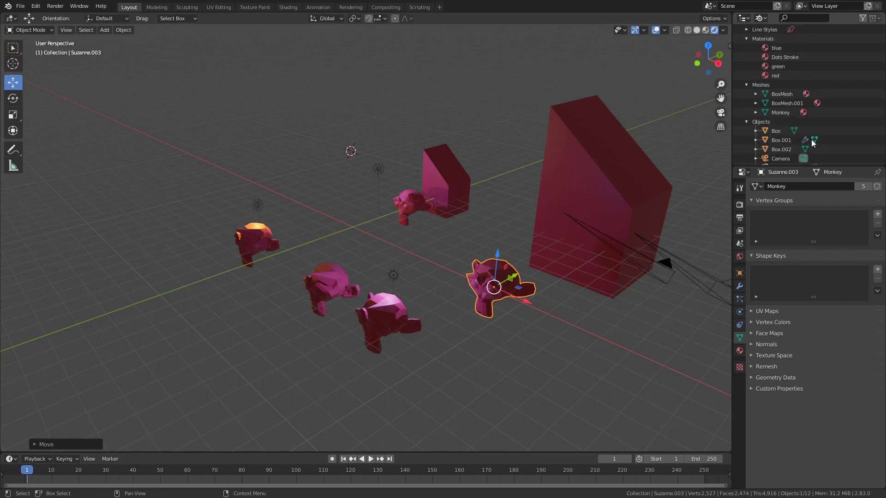
pyautogui.scroll(-2, 803, 139)
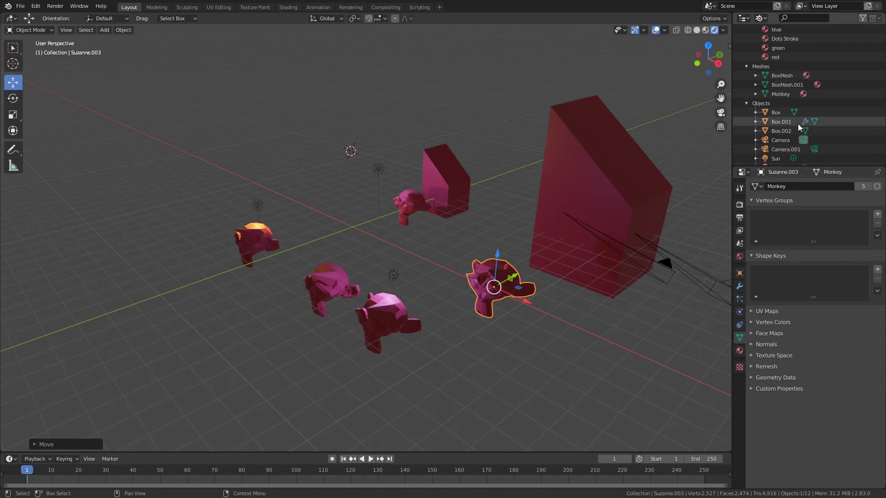
pyautogui.scroll(-4, 826, 111)
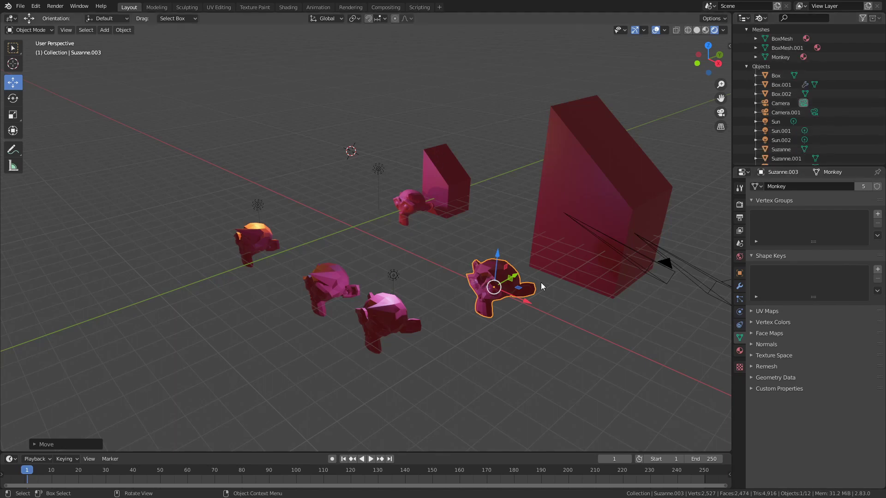
pyautogui.scroll(-5, 826, 122)
pyautogui.scroll(-1, 826, 122)
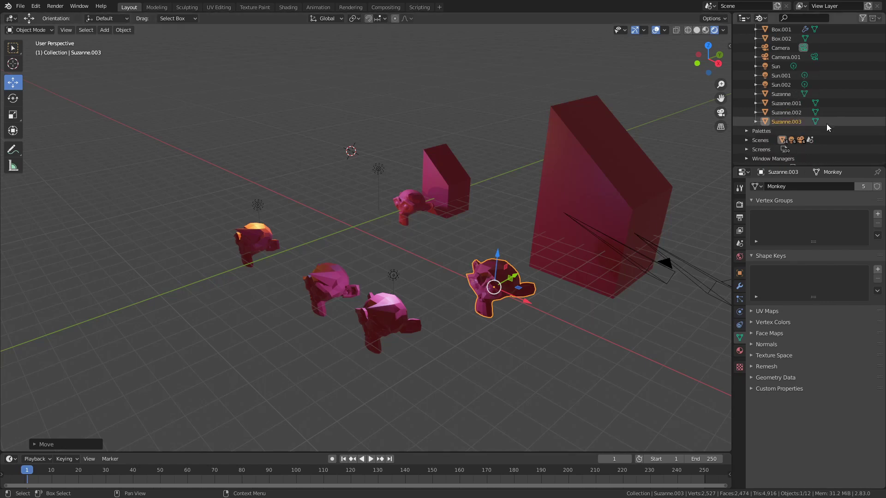
pyautogui.scroll(5, 826, 124)
pyautogui.scroll(3, 826, 124)
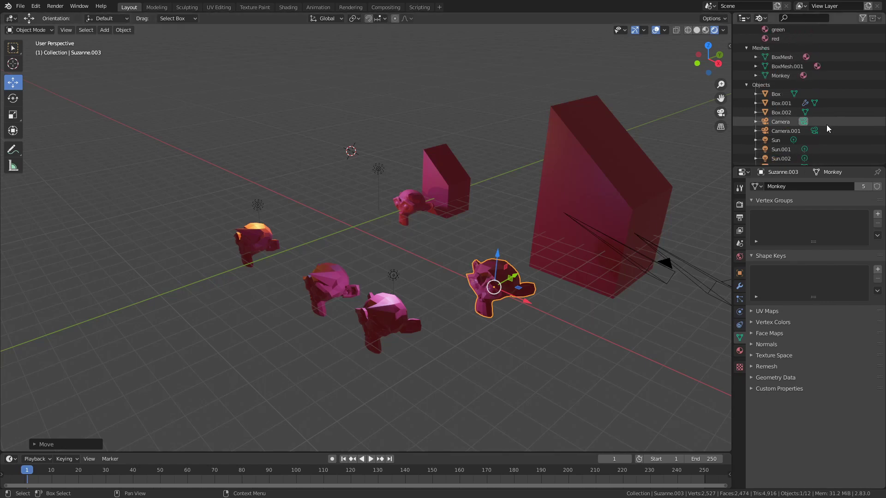